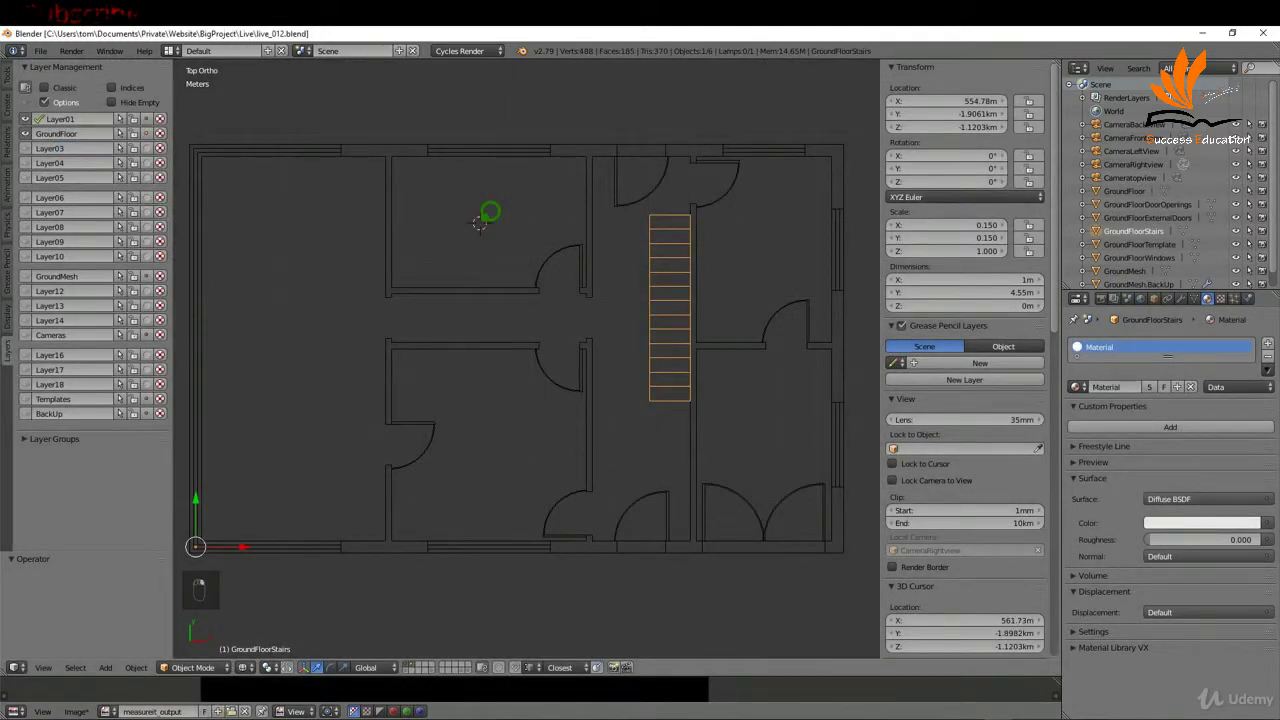
# - Add a Text object to the upper middle room and create a new material for it
pyautogui.hotkey('shift', 'a')
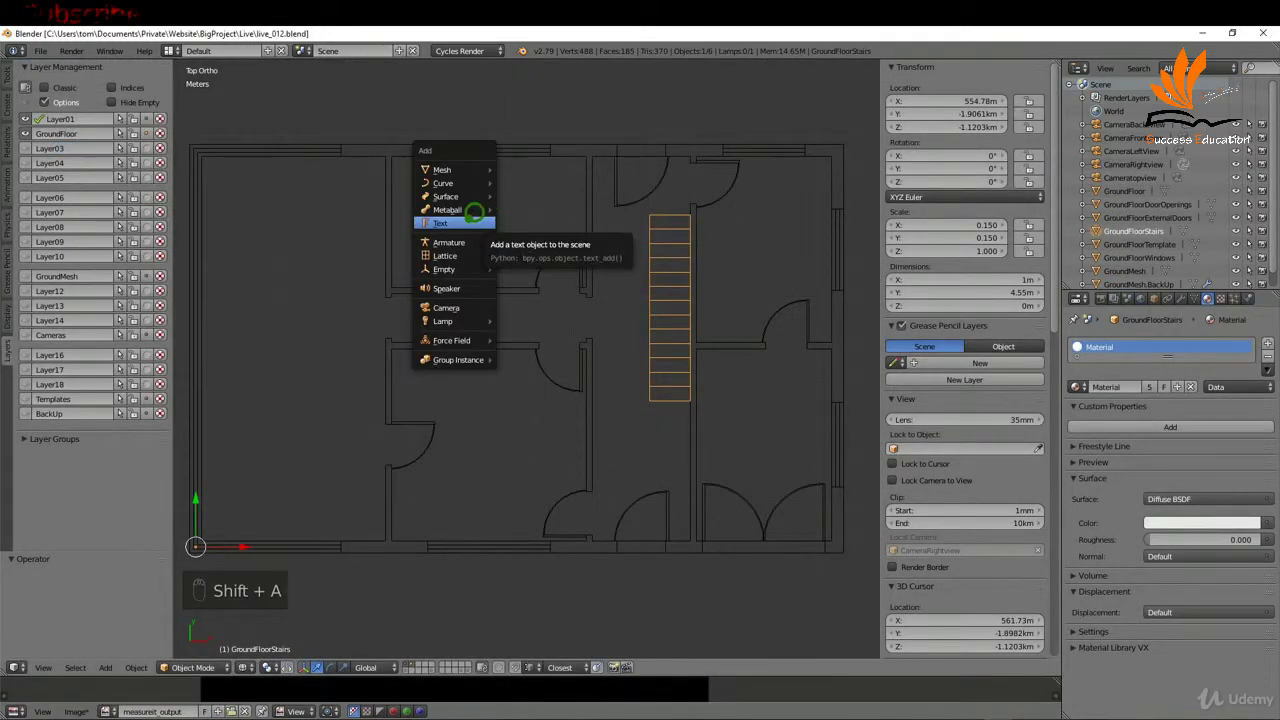
pyautogui.click(455, 222)
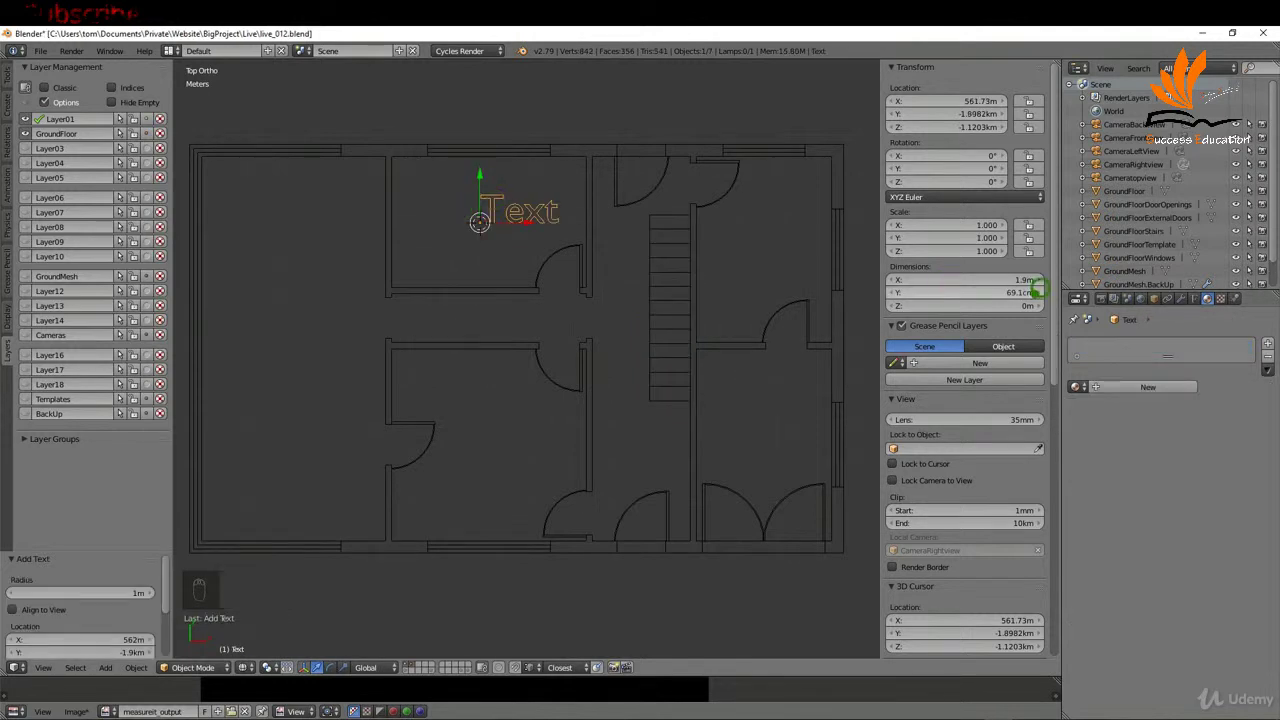
pyautogui.click(1209, 297)
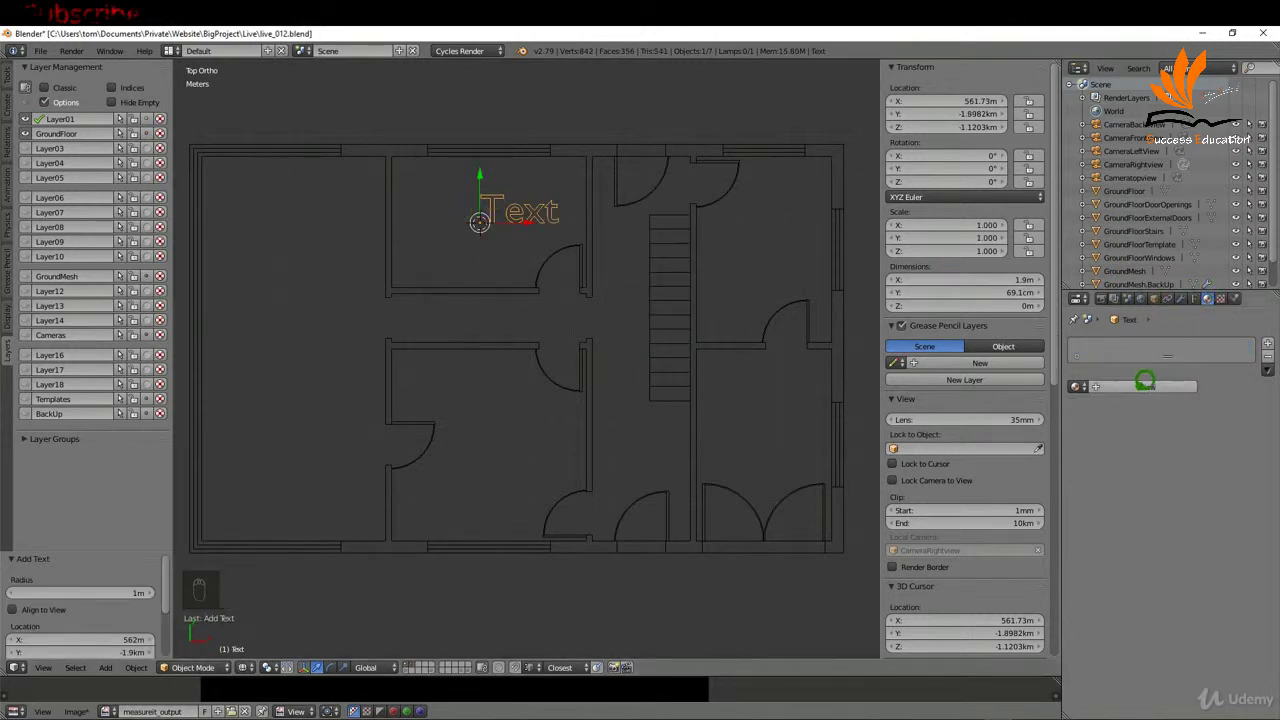
pyautogui.click(1145, 384)
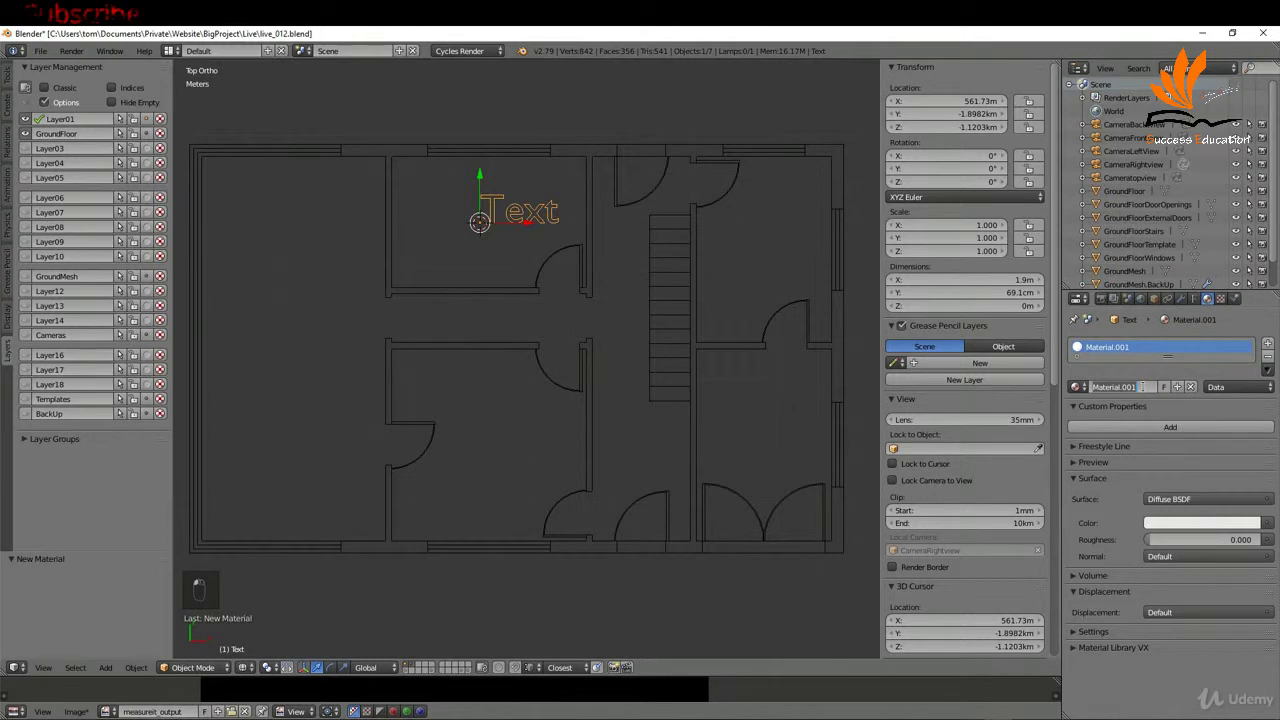
# - Name the material BlackText and set its colour to near-black (0.073)
pyautogui.press('BackSpace')
pyautogui.write('BlackText')
pyautogui.click(1155, 377)
pyautogui.click(1192, 520)
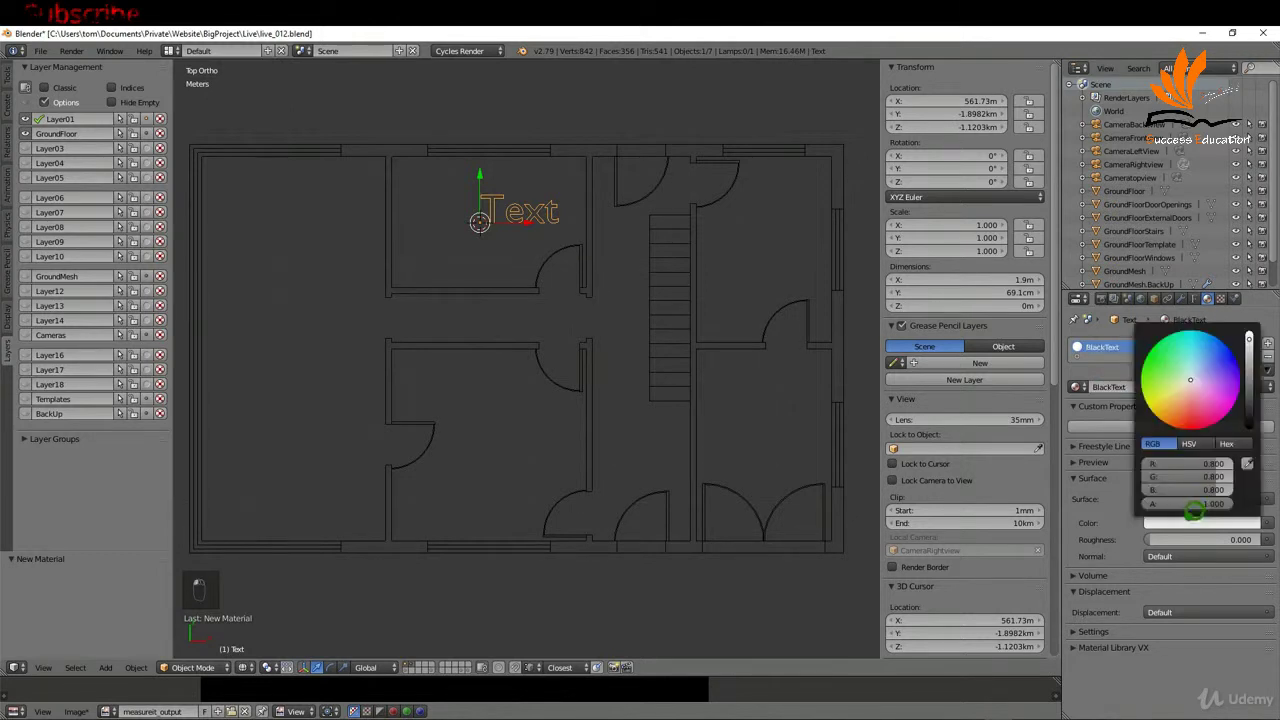
pyautogui.moveTo(1250, 362); pyautogui.dragTo(1250, 430)
pyautogui.click(1206, 302)
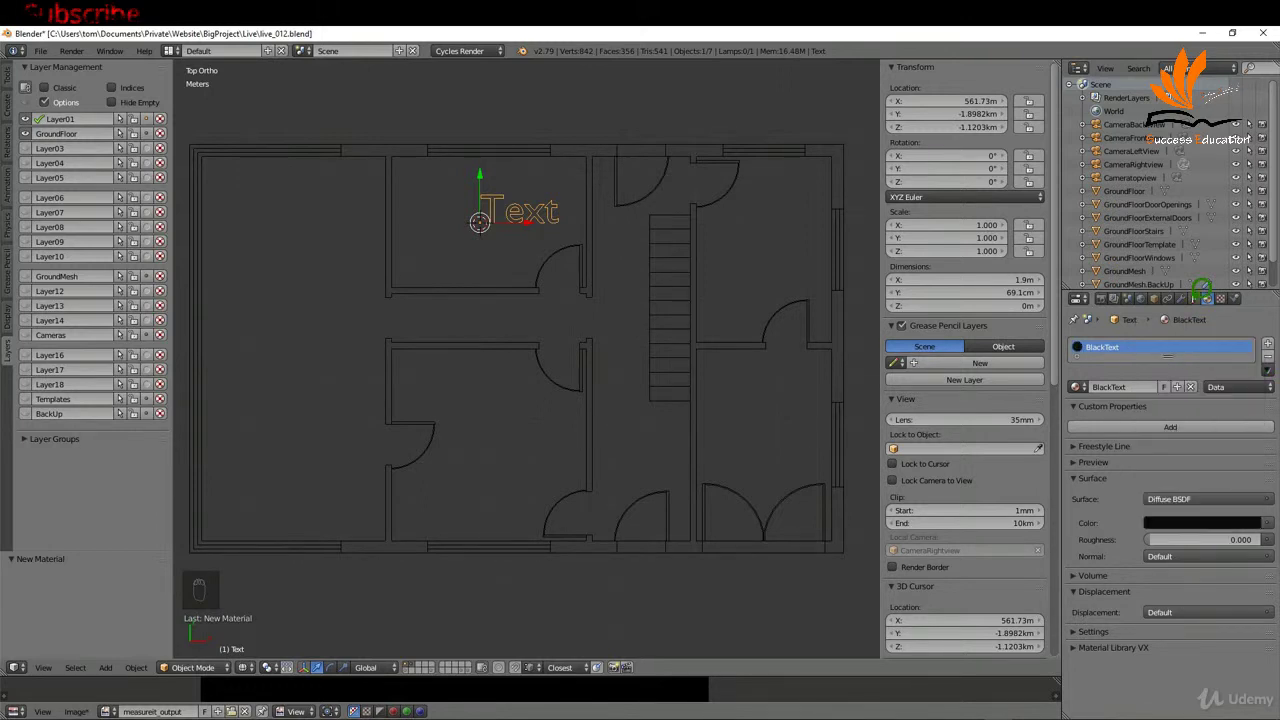
pyautogui.click(1194, 298)
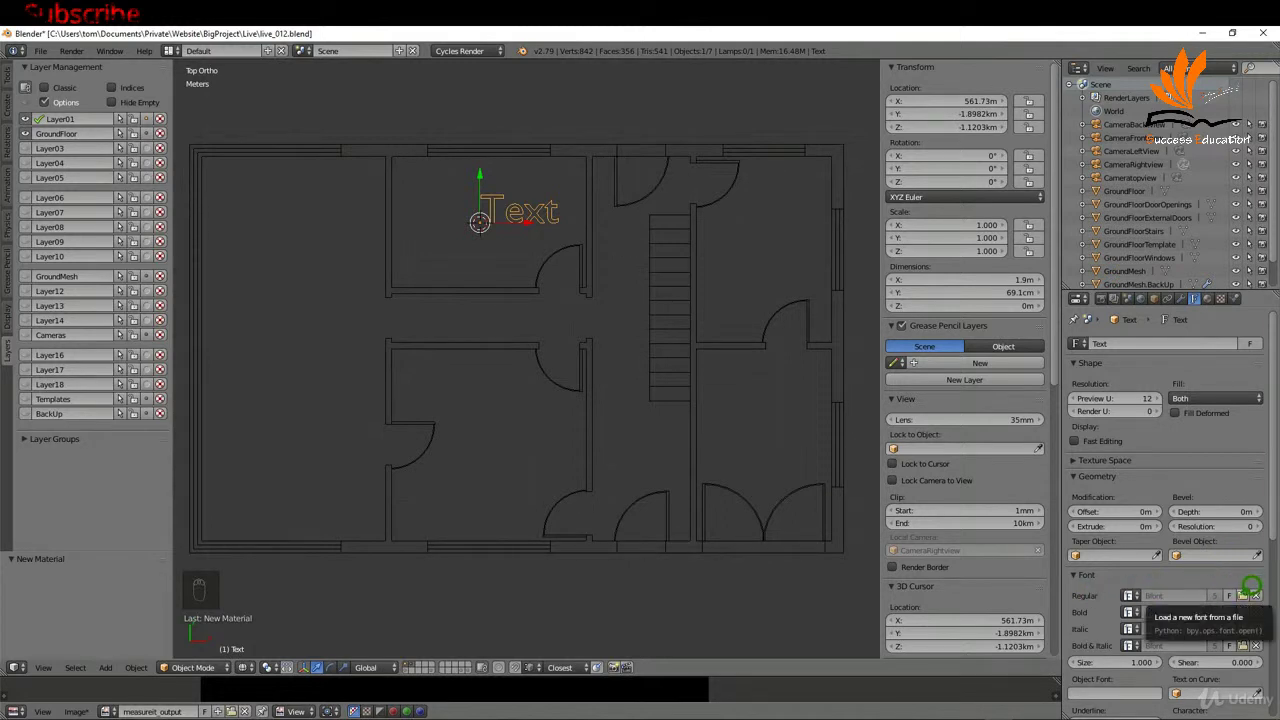
# - Load the italic Arial font ariali.ttf from C:\Windows\Fonts onto the text
pyautogui.click(1250, 594)
pyautogui.click(40, 307)
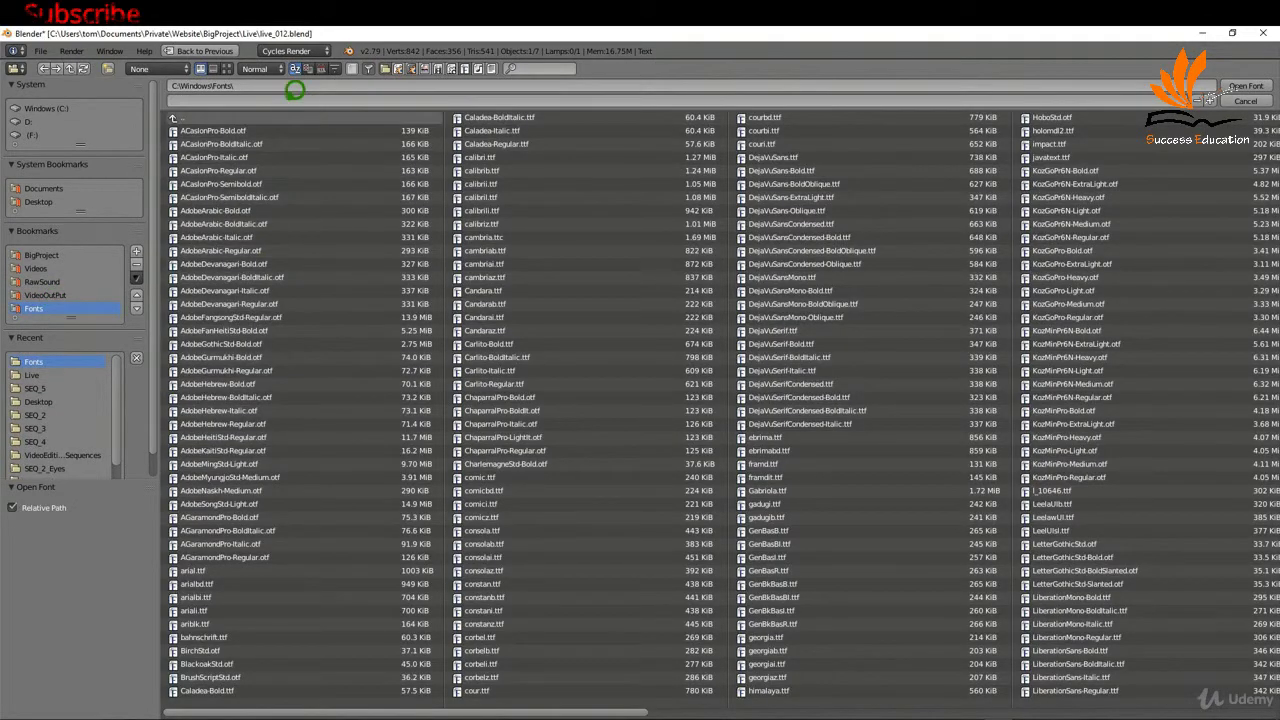
pyautogui.click(228, 68)
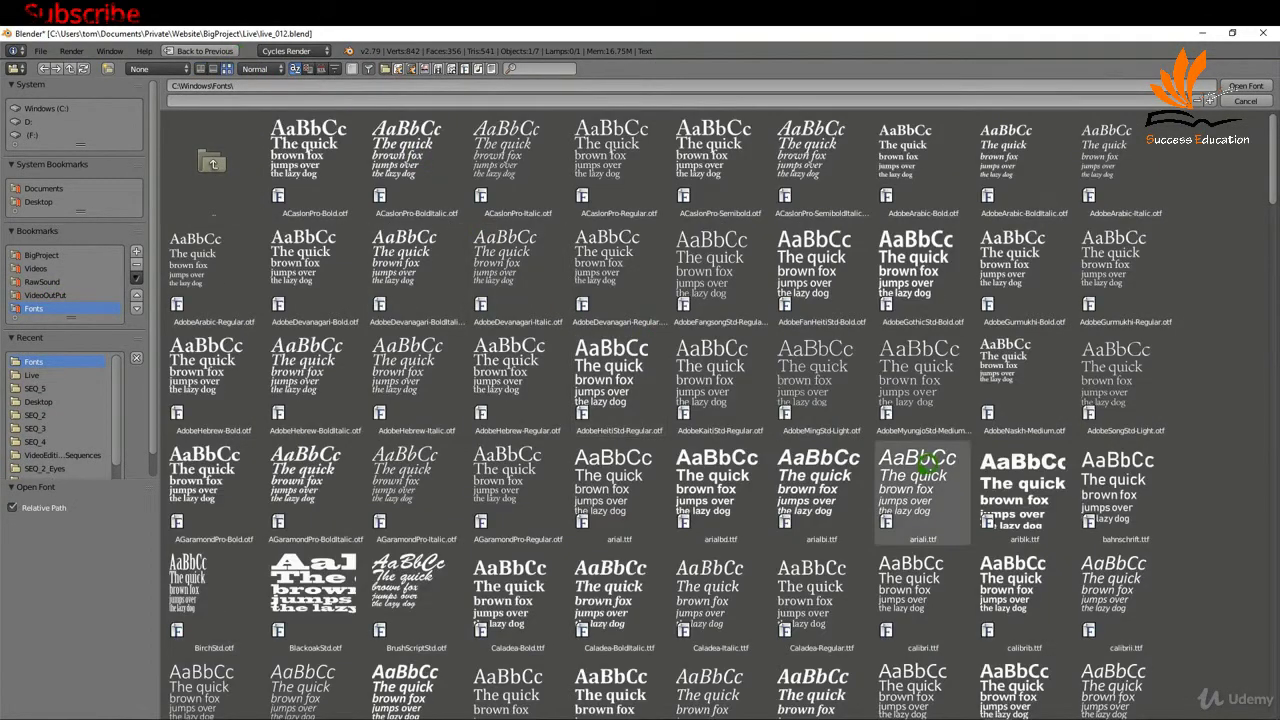
pyautogui.click(928, 463)
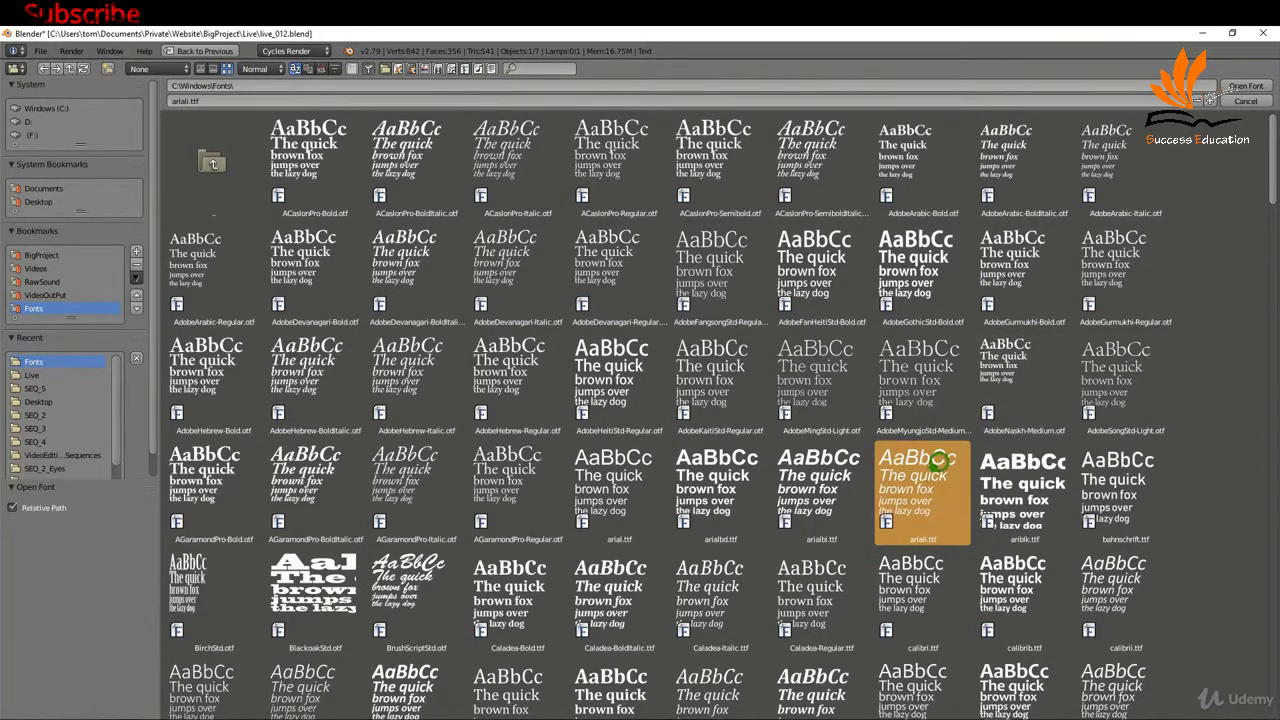
pyautogui.click(1250, 82)
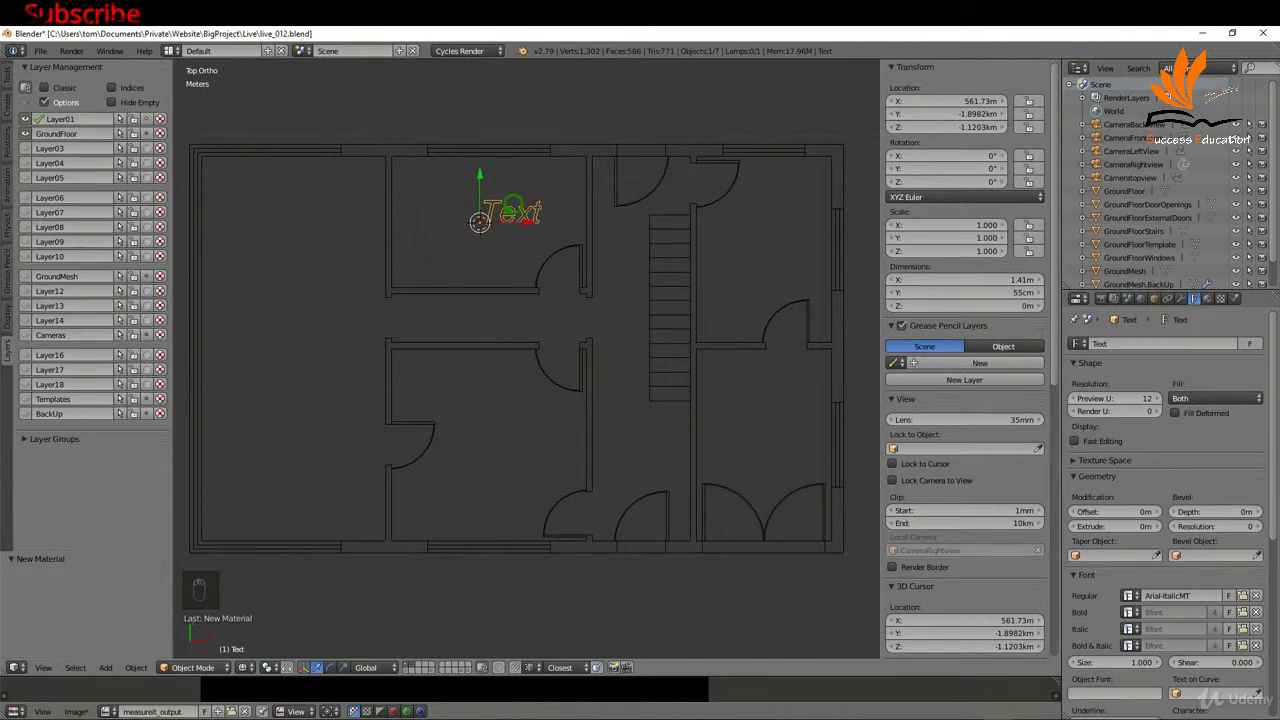
pyautogui.press('Tab')
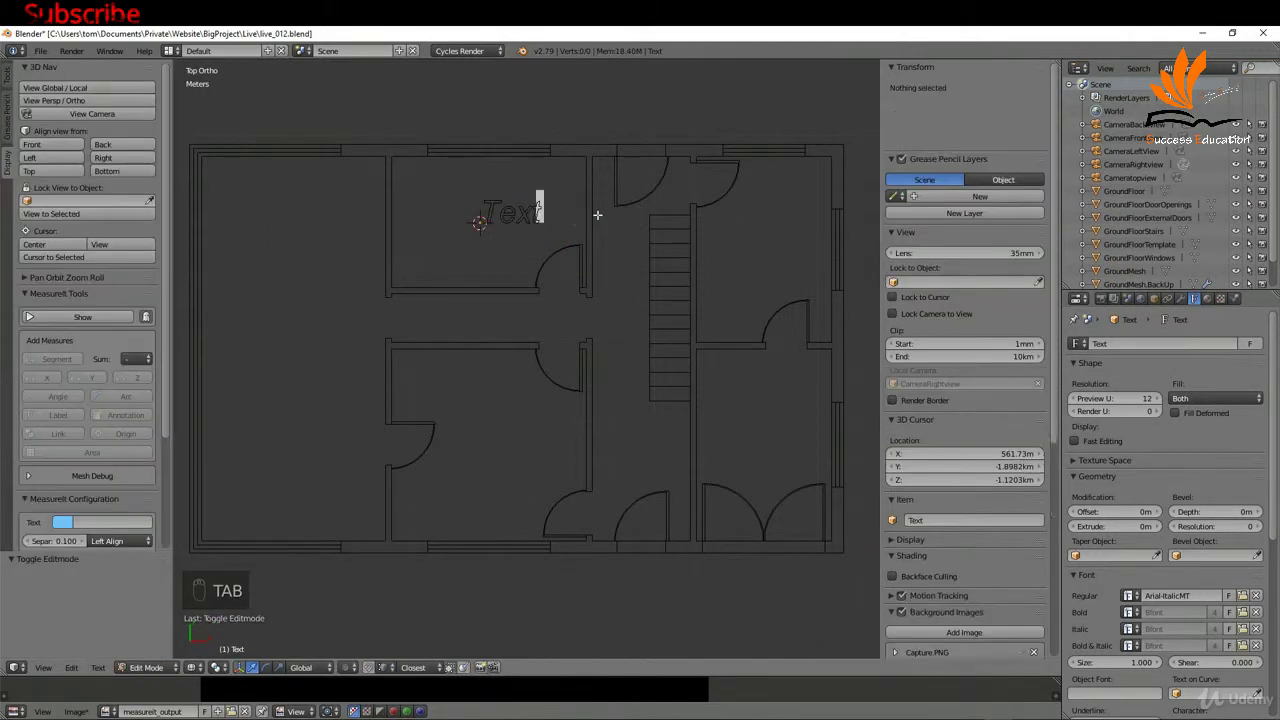
# - Change the text to read BATHROOM and return to Object Mode
pyautogui.press('BackSpace')
pyautogui.press('BackSpace')
pyautogui.press('BackSpace')
pyautogui.press('BackSpace')
pyautogui.press('BackSpace')
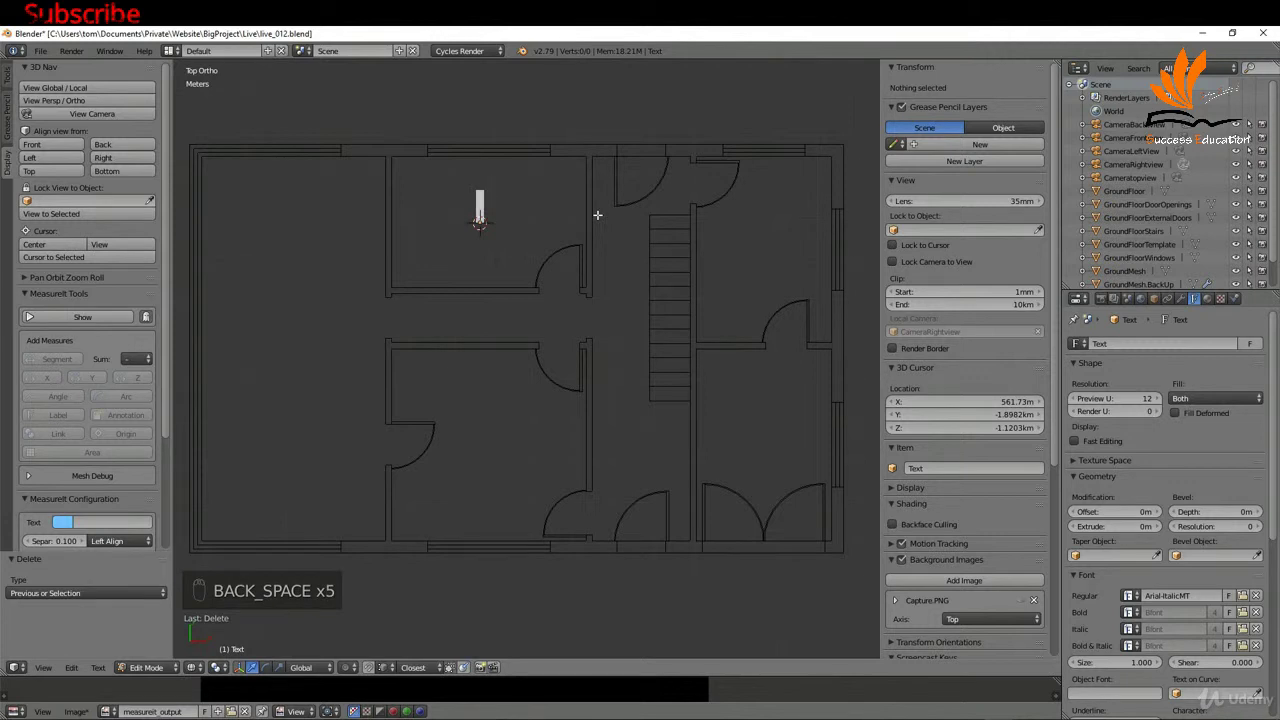
pyautogui.write('BA')
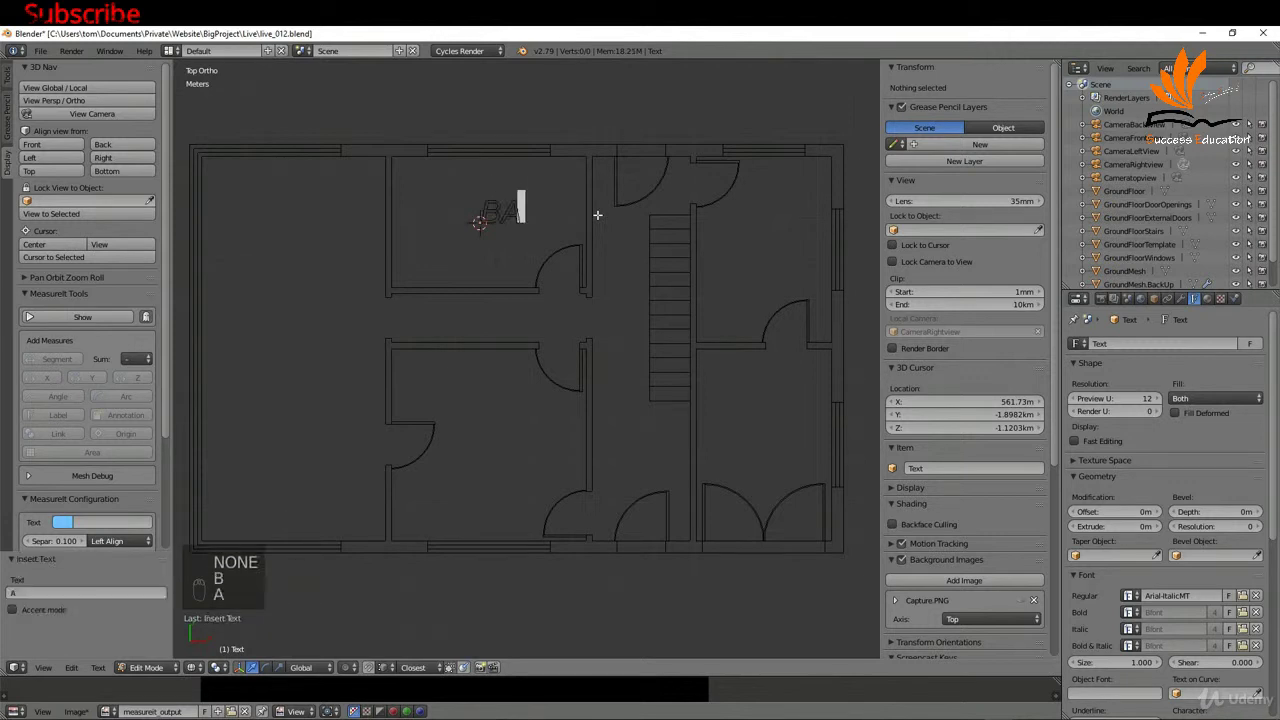
pyautogui.write('THROOM')
pyautogui.press('Tab')
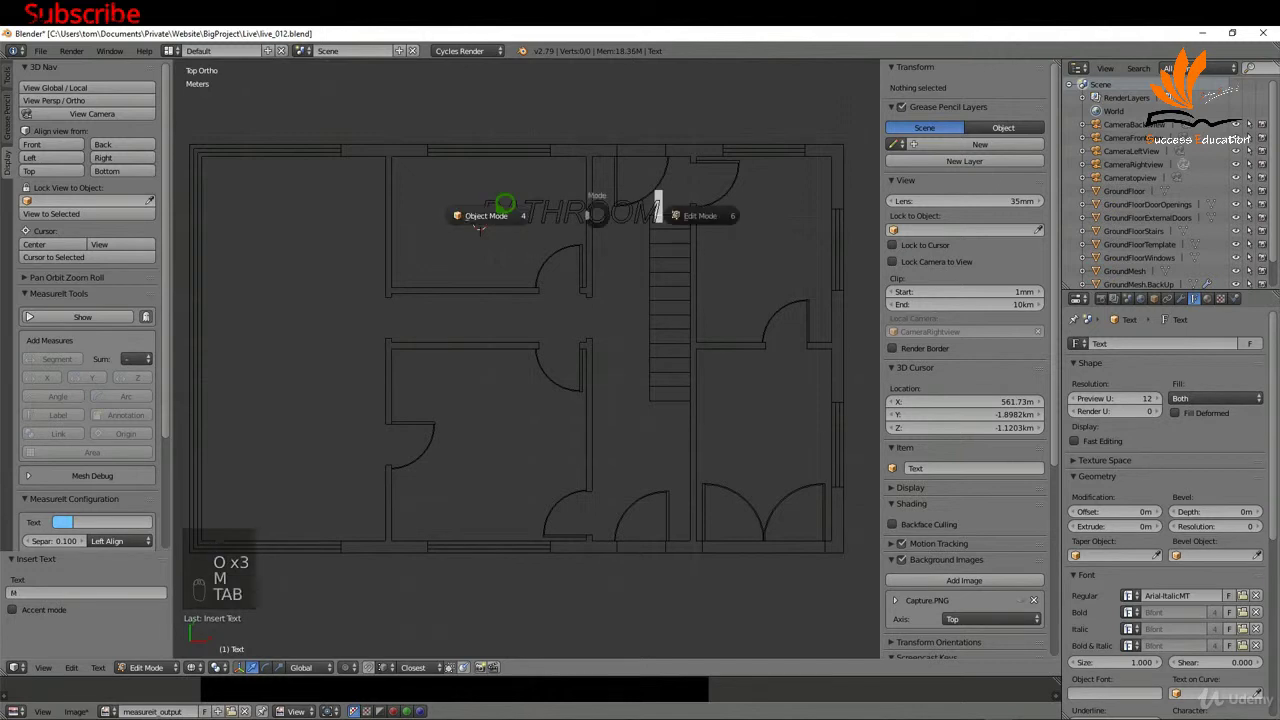
pyautogui.click(480, 222)
# - Scale the BATHROOM label down and slide it horizontally into the upper room
pyautogui.press('s')
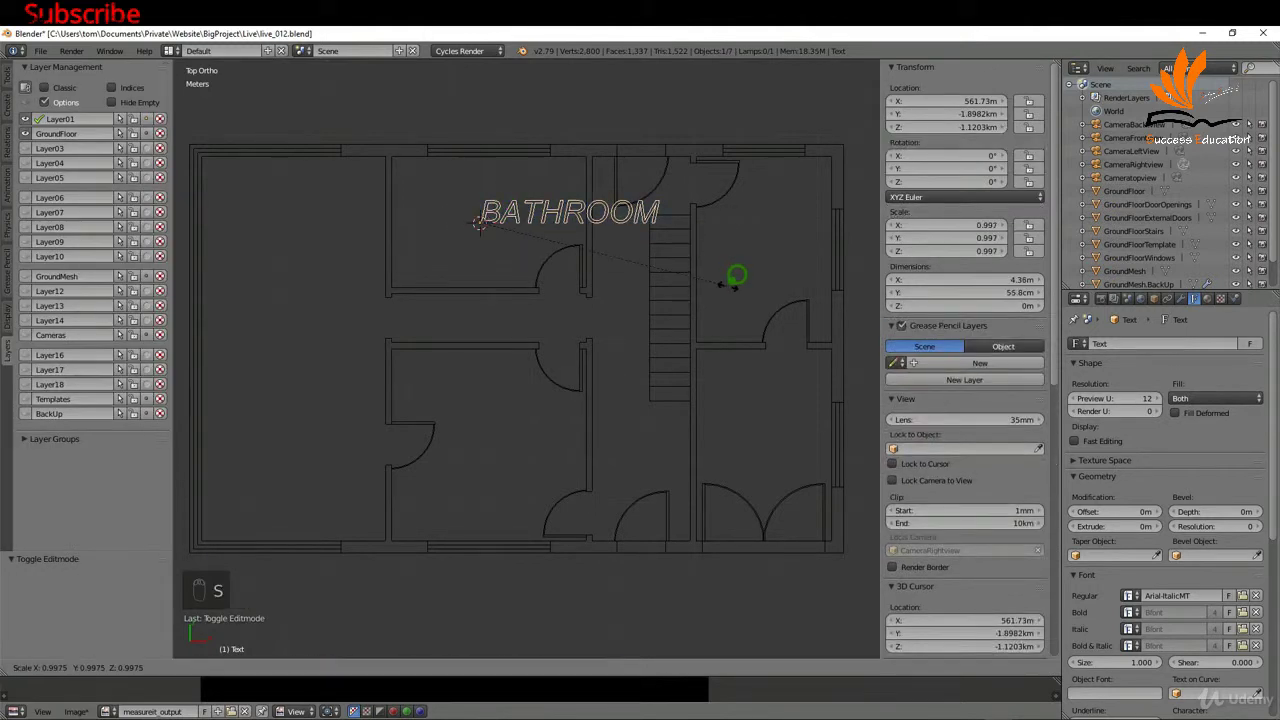
pyautogui.click(600, 231)
pyautogui.press('g')
pyautogui.press('x')
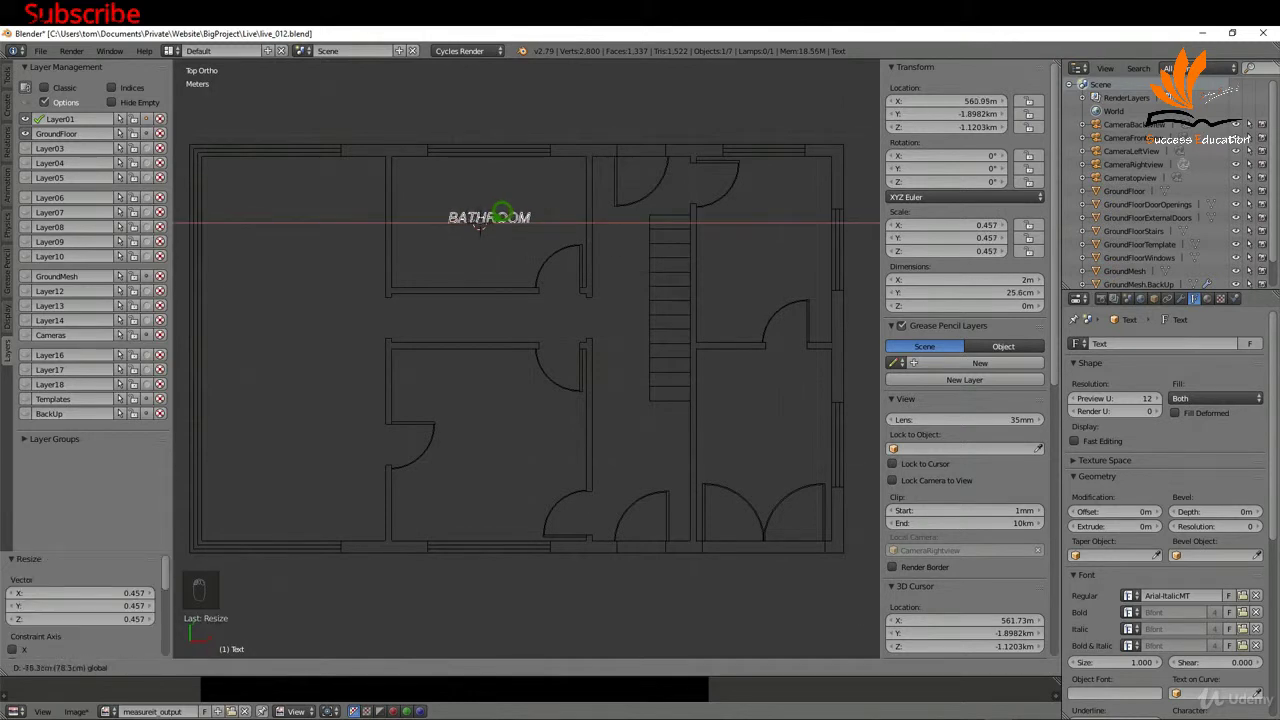
pyautogui.click(479, 227)
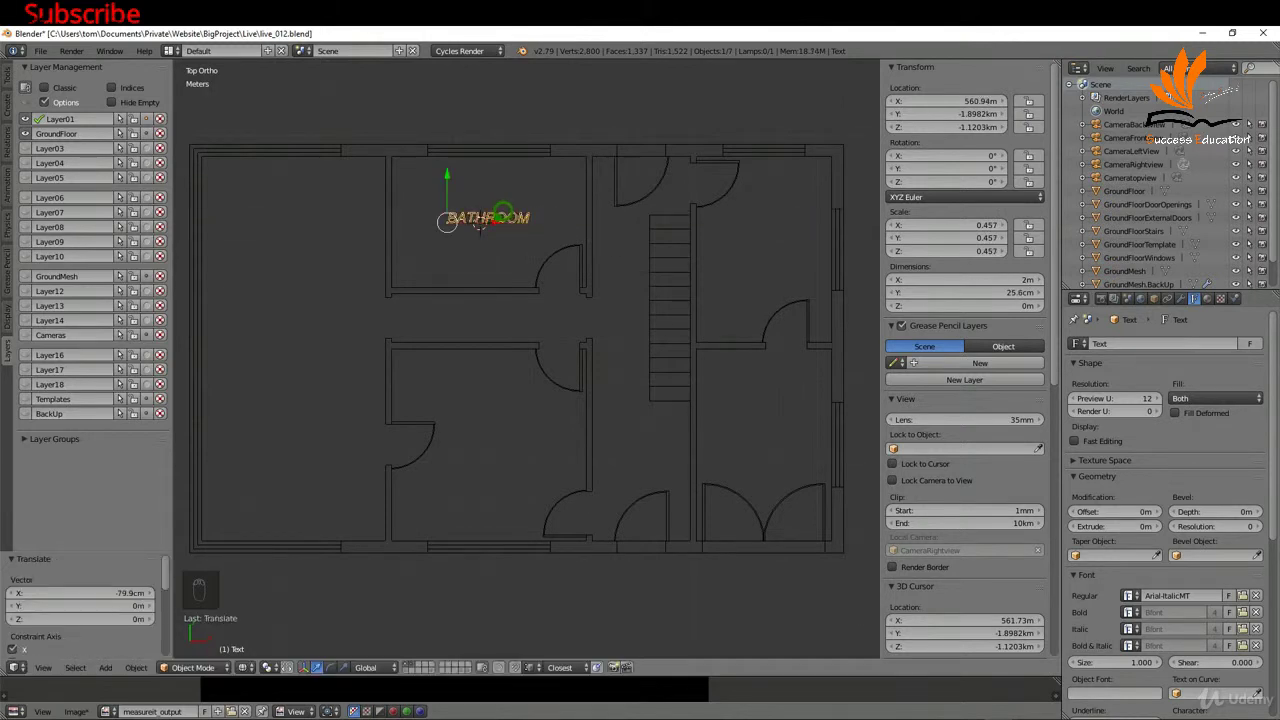
# - Shrink the label further to 0.370, recentre it in the room, and duplicate it
pyautogui.press('s')
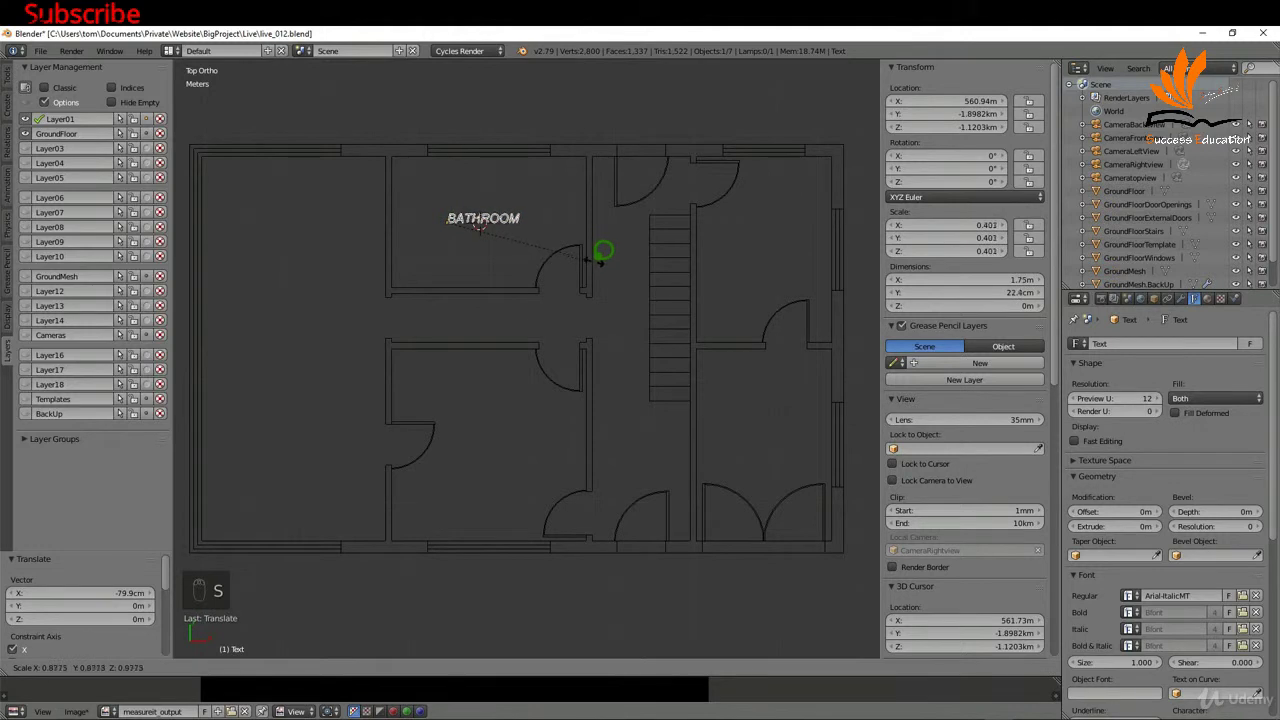
pyautogui.click(577, 236)
pyautogui.press('g')
pyautogui.press('x')
pyautogui.click(595, 233)
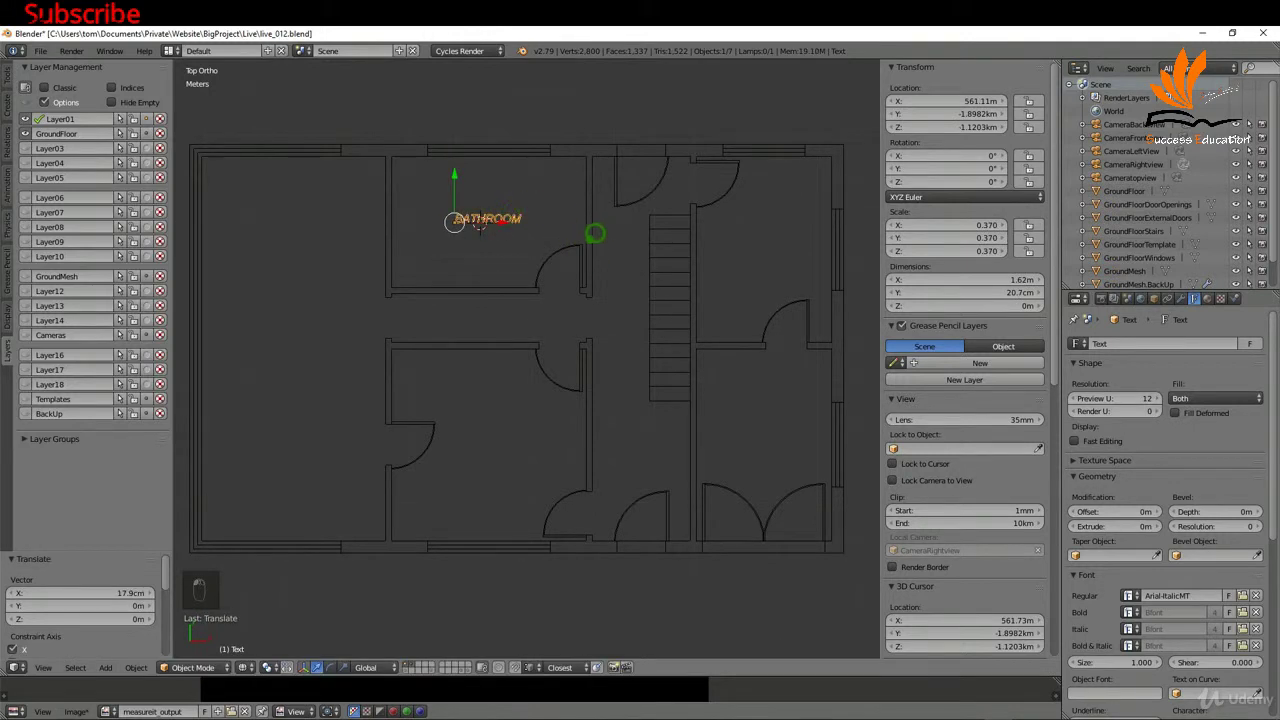
pyautogui.hotkey('shift', 'd')
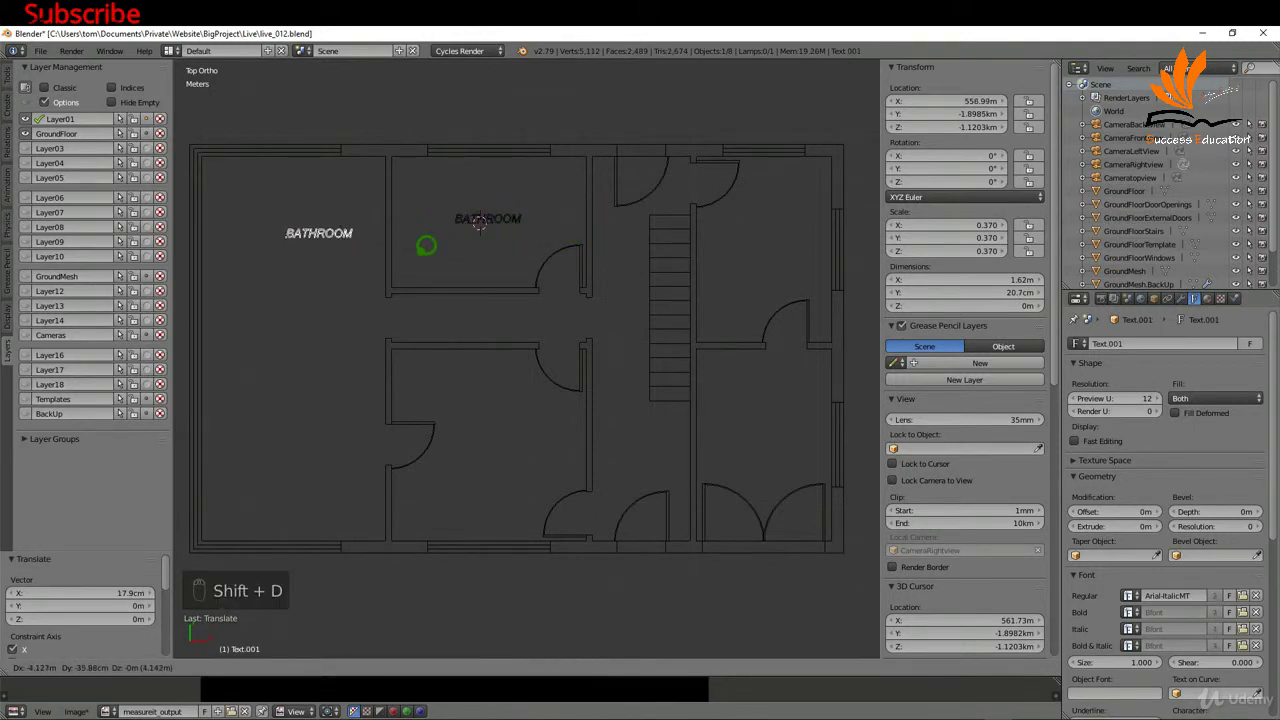
# - Place the copy in the large left room and retype it as LIVING ROOM
pyautogui.click(345, 335)
pyautogui.press('Tab')
pyautogui.click(432, 337)
pyautogui.press('BackSpace')
pyautogui.press('BackSpace')
pyautogui.press('BackSpace')
pyautogui.press('BackSpace')
pyautogui.press('BackSpace')
pyautogui.press('BackSpace')
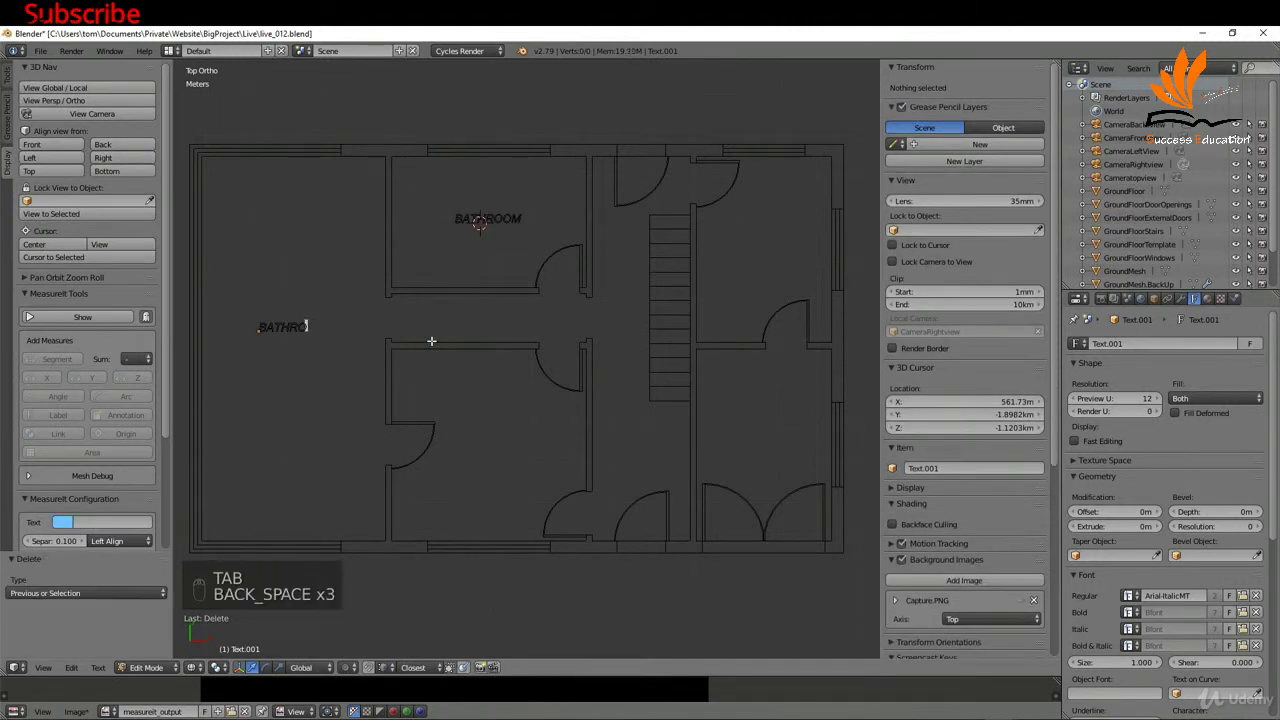
pyautogui.write('L')
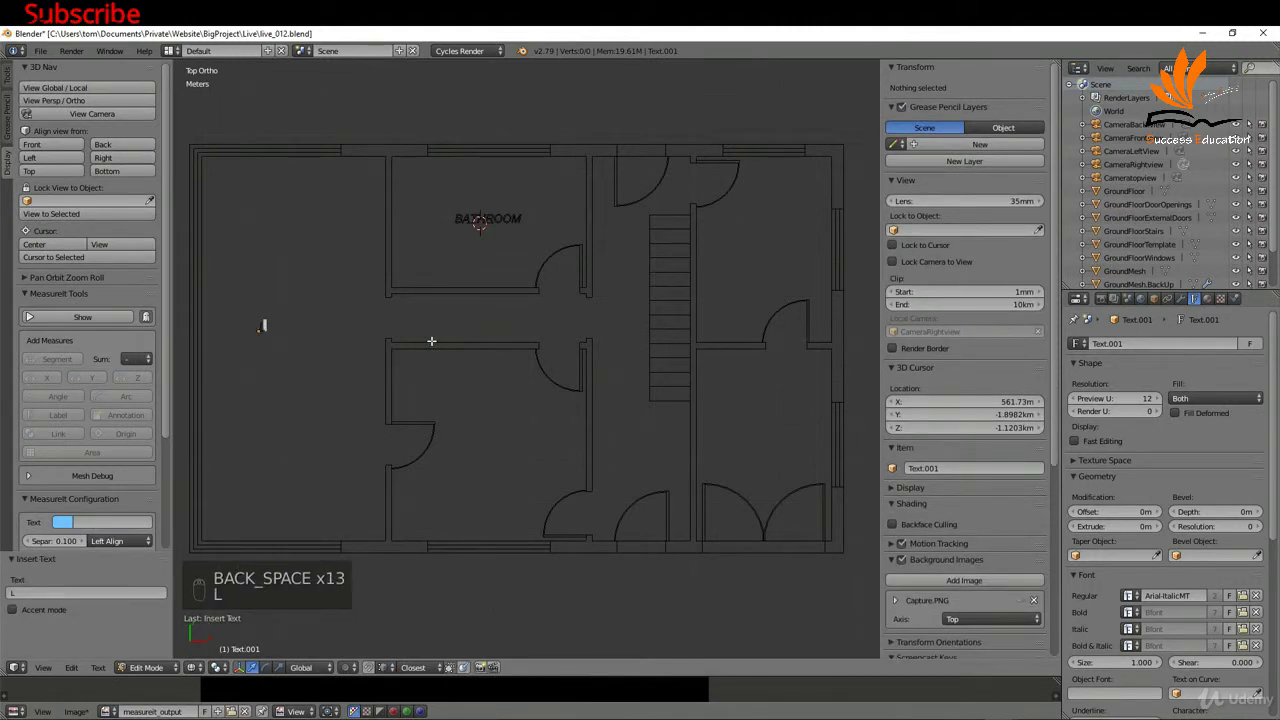
pyautogui.write('IVING ROOM')
pyautogui.press('Tab')
pyautogui.click(383, 345)
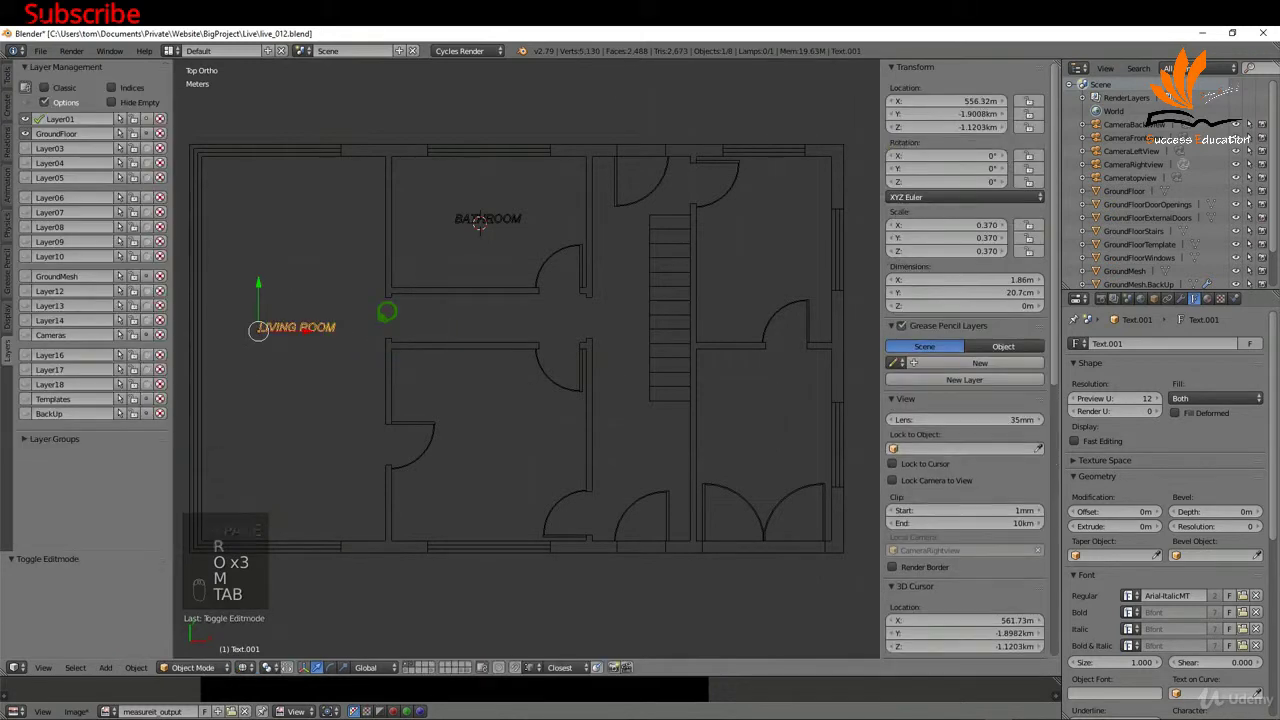
# - Duplicate the label into the lower middle room, retype it as KITCHEN, and nudge it right
pyautogui.hotkey('shift', 'd')
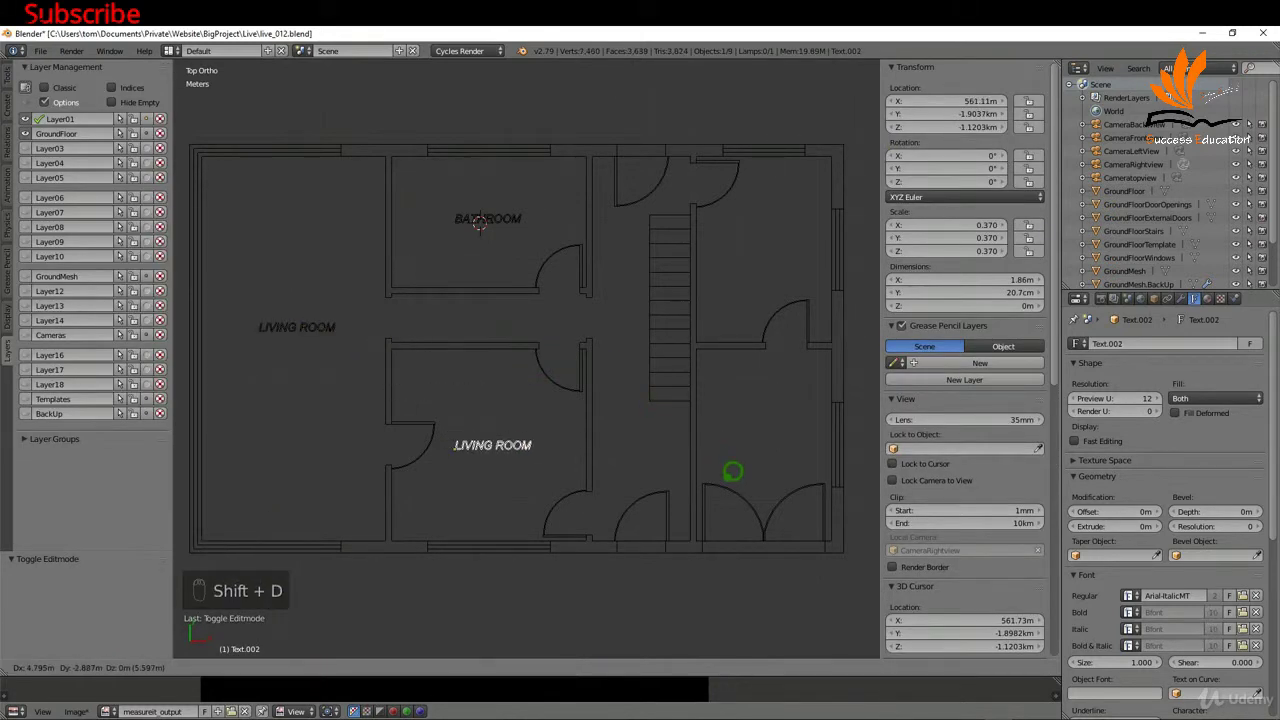
pyautogui.click(728, 472)
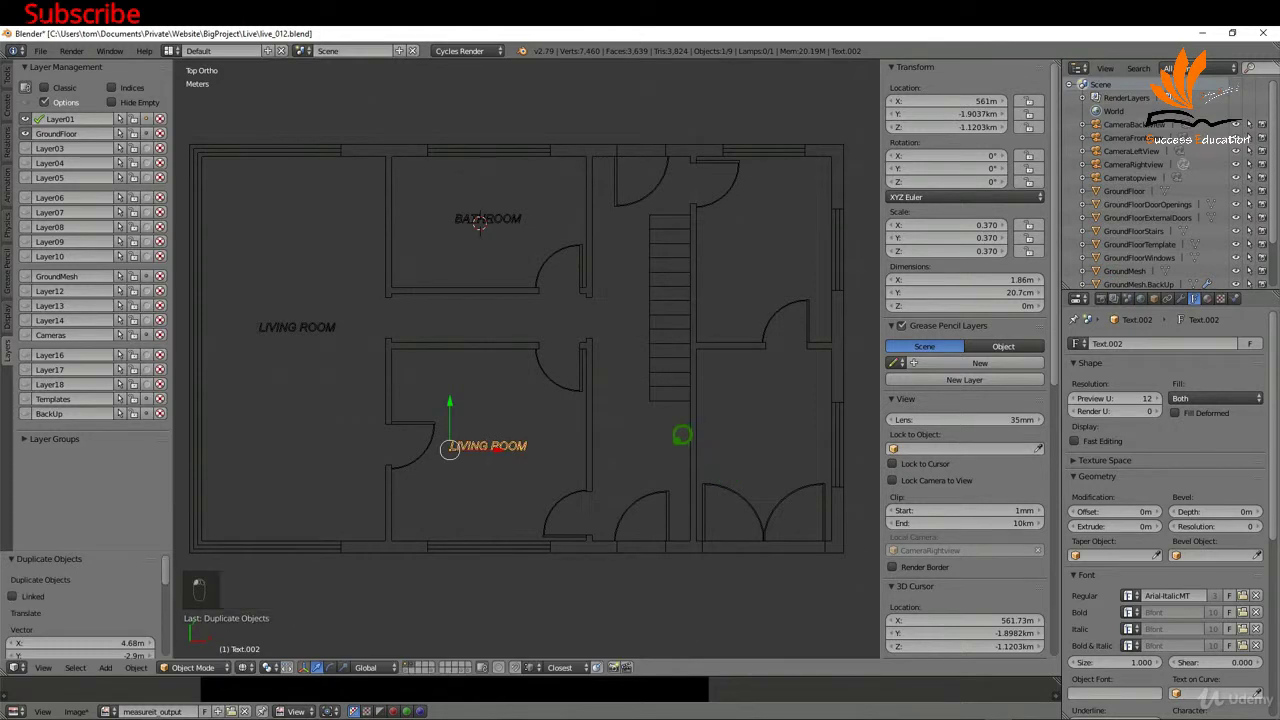
pyautogui.press('Tab')
pyautogui.click(760, 446)
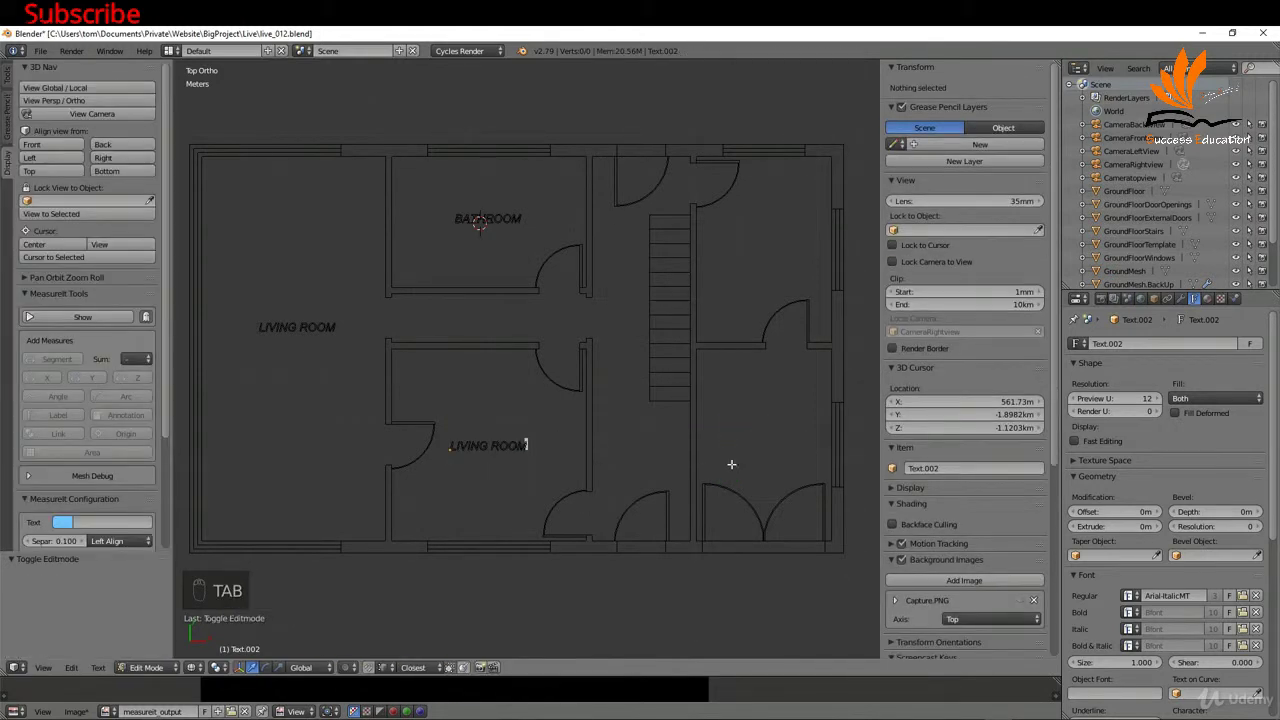
pyautogui.press('BackSpace')
pyautogui.press('BackSpace')
pyautogui.press('BackSpace')
pyautogui.press('BackSpace')
pyautogui.press('BackSpace')
pyautogui.press('BackSpace')
pyautogui.press('BackSpace')
pyautogui.press('BackSpace')
pyautogui.press('BackSpace')
pyautogui.press('BackSpace')
pyautogui.press('BackSpace')
pyautogui.press('BackSpace')
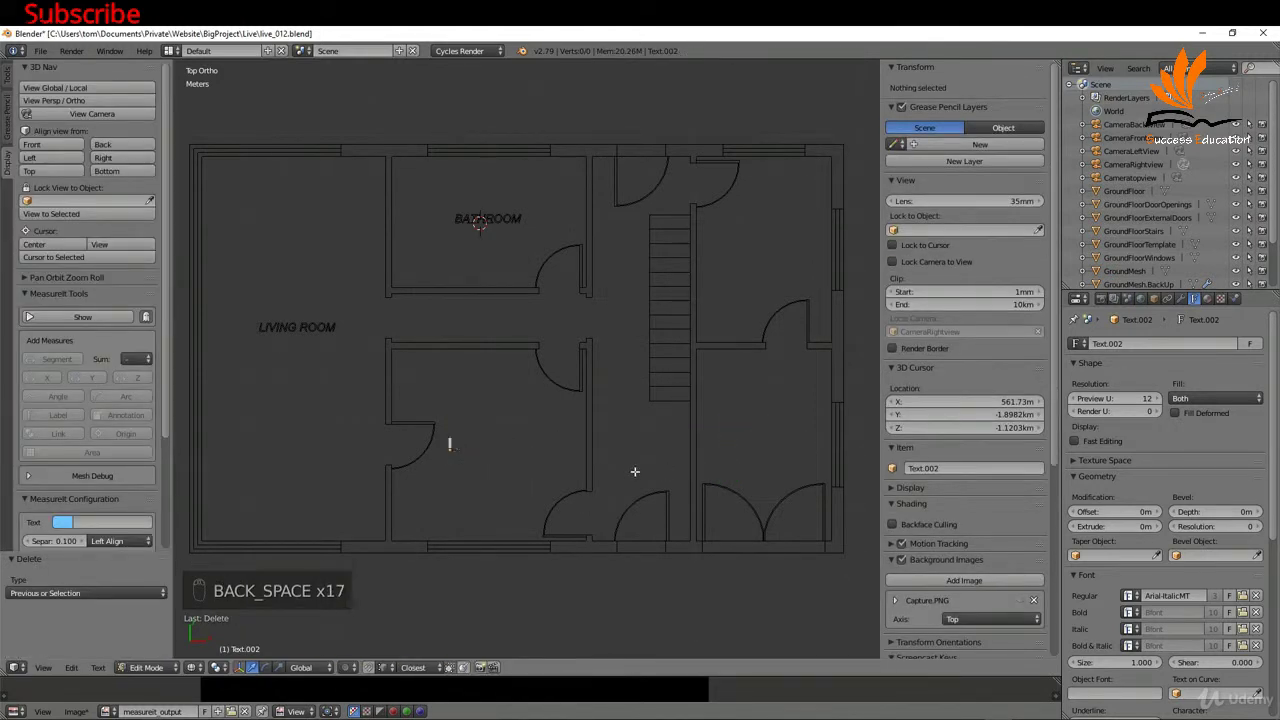
pyautogui.press('capslock')
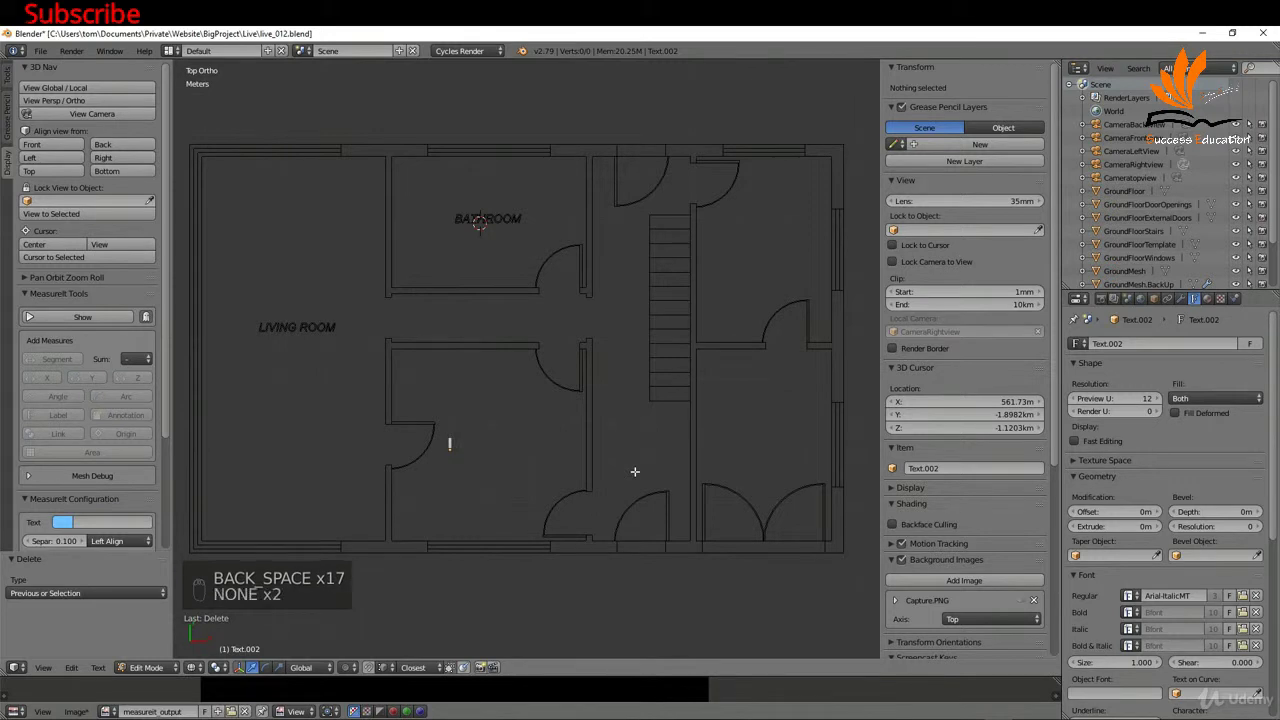
pyautogui.write('KITCHEN')
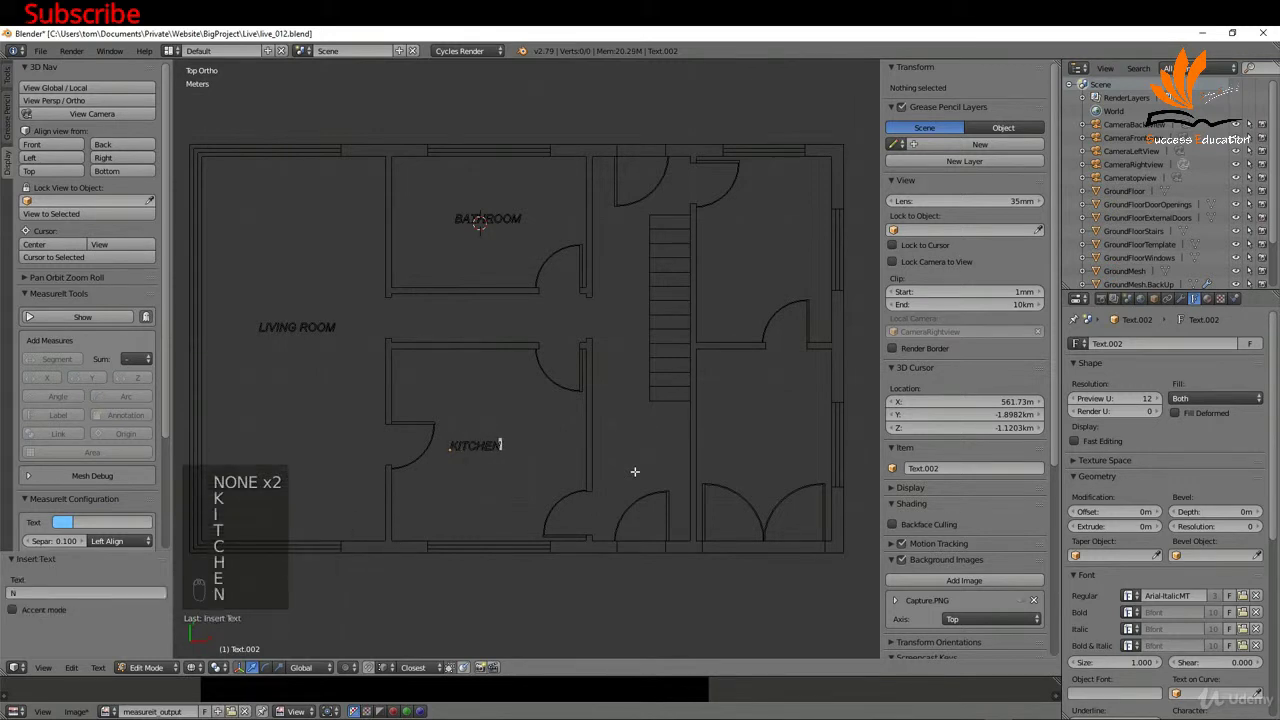
pyautogui.press('Tab')
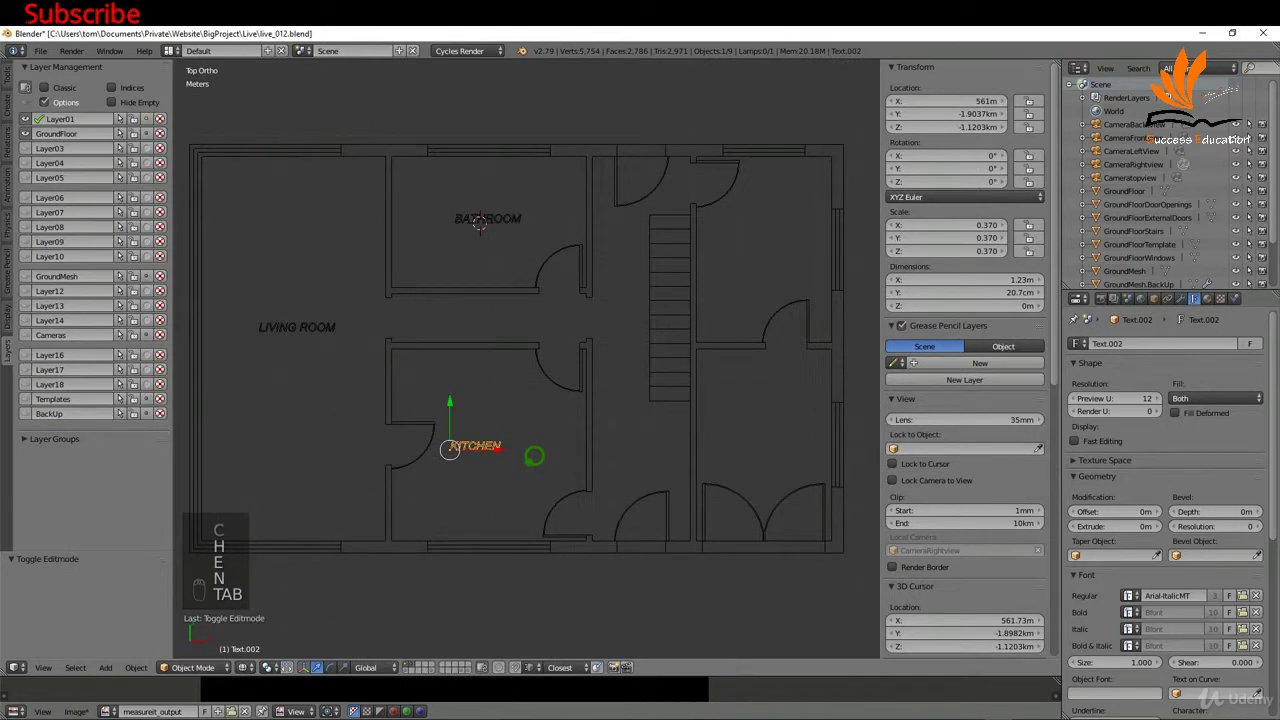
pyautogui.moveTo(531, 451); pyautogui.dragTo(542, 451)
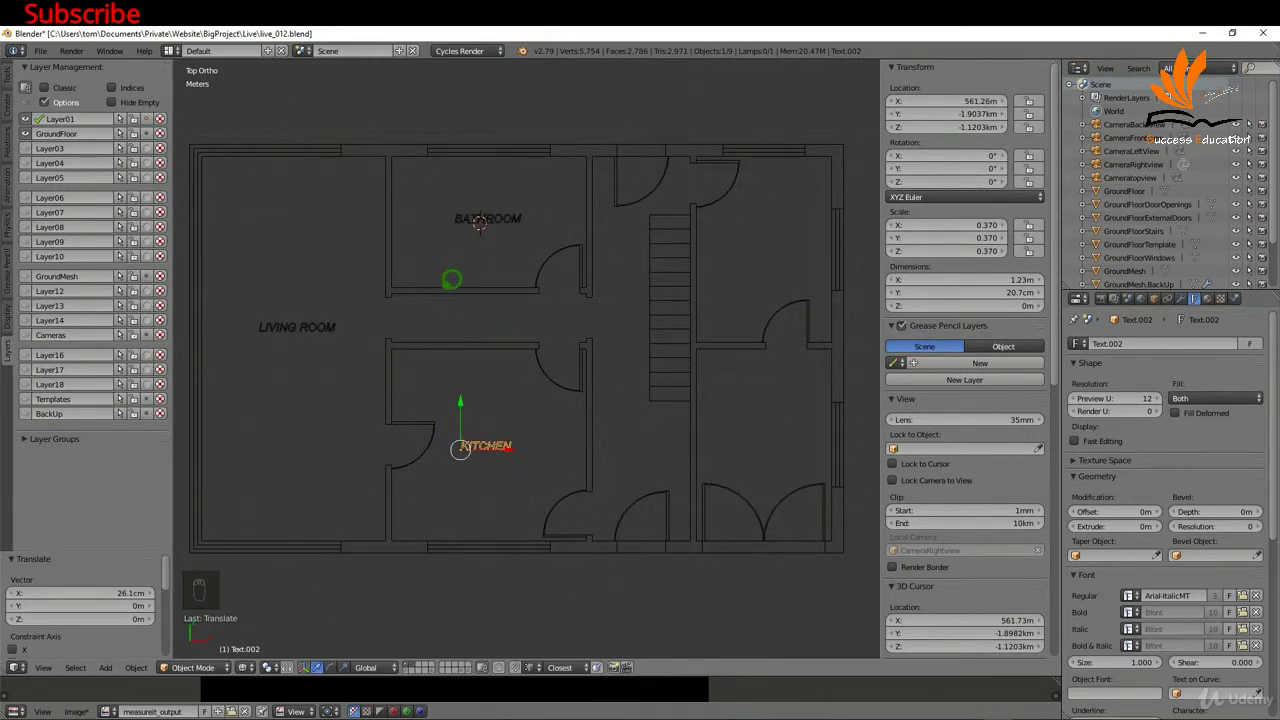
# - Open the GroundFloor wall mesh in Edit Mode and select the bathroom's two upper corners
pyautogui.rightClick(451, 279)
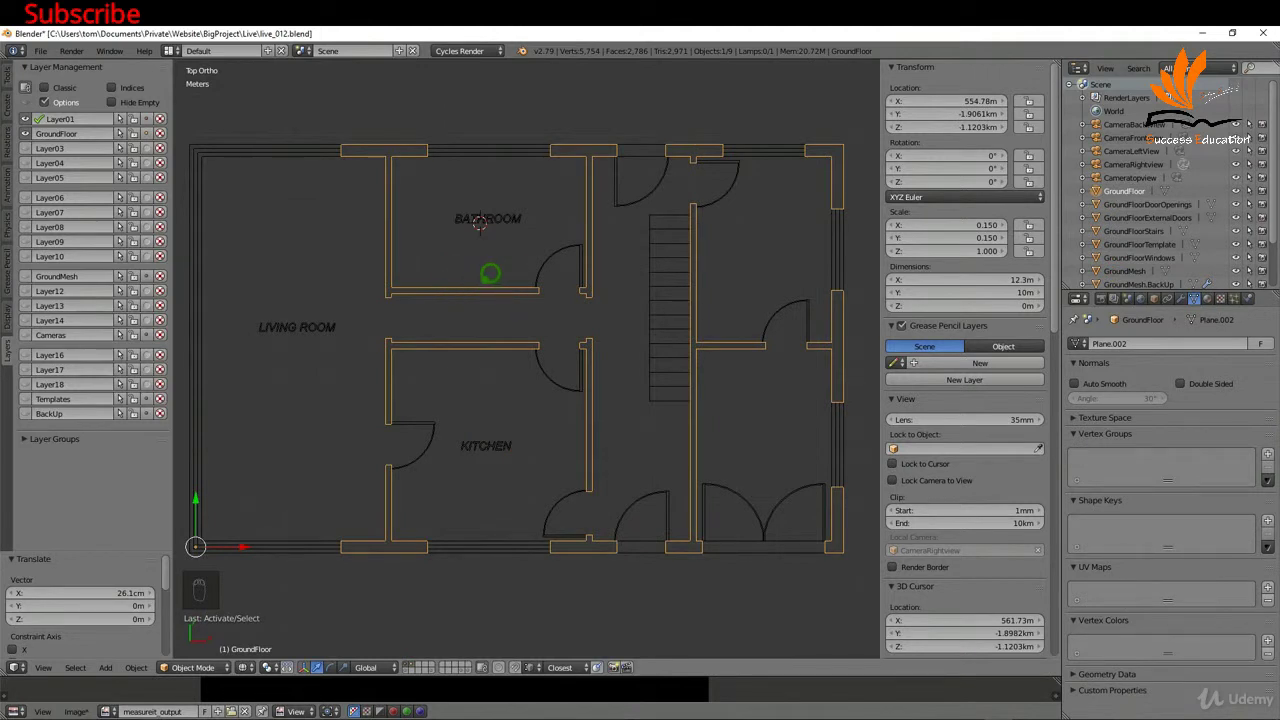
pyautogui.press('Tab')
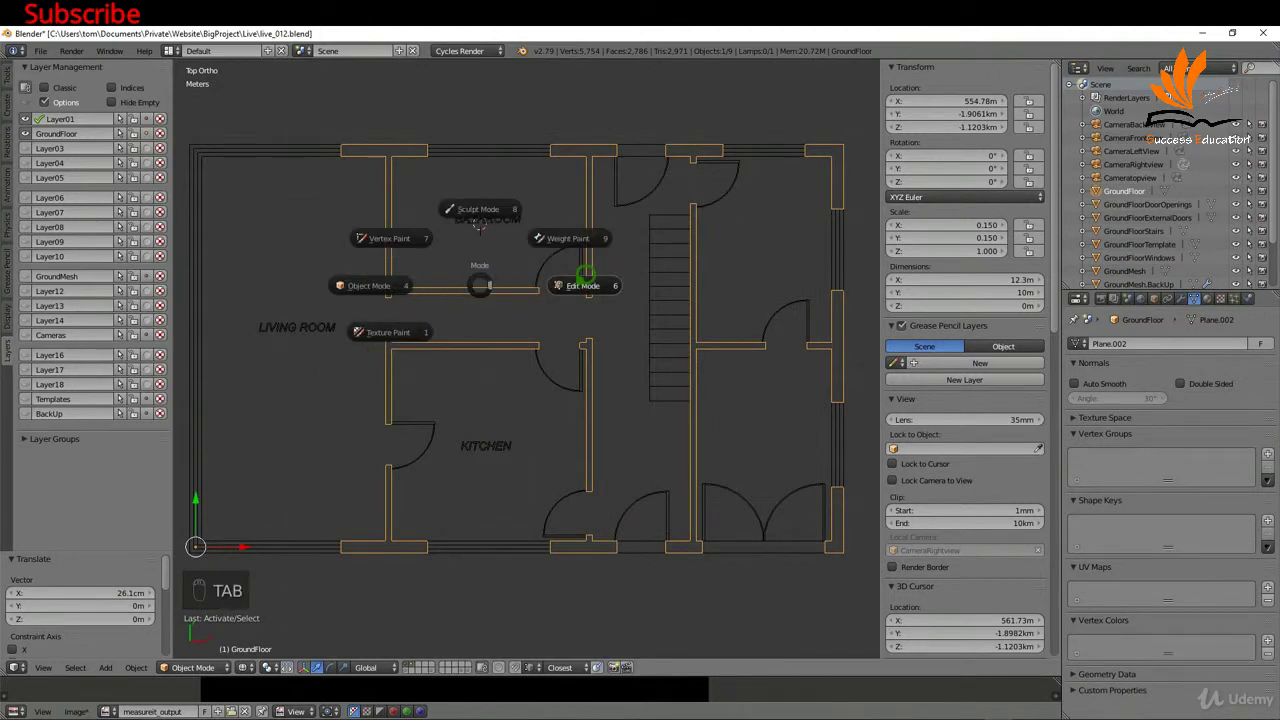
pyautogui.click(570, 282)
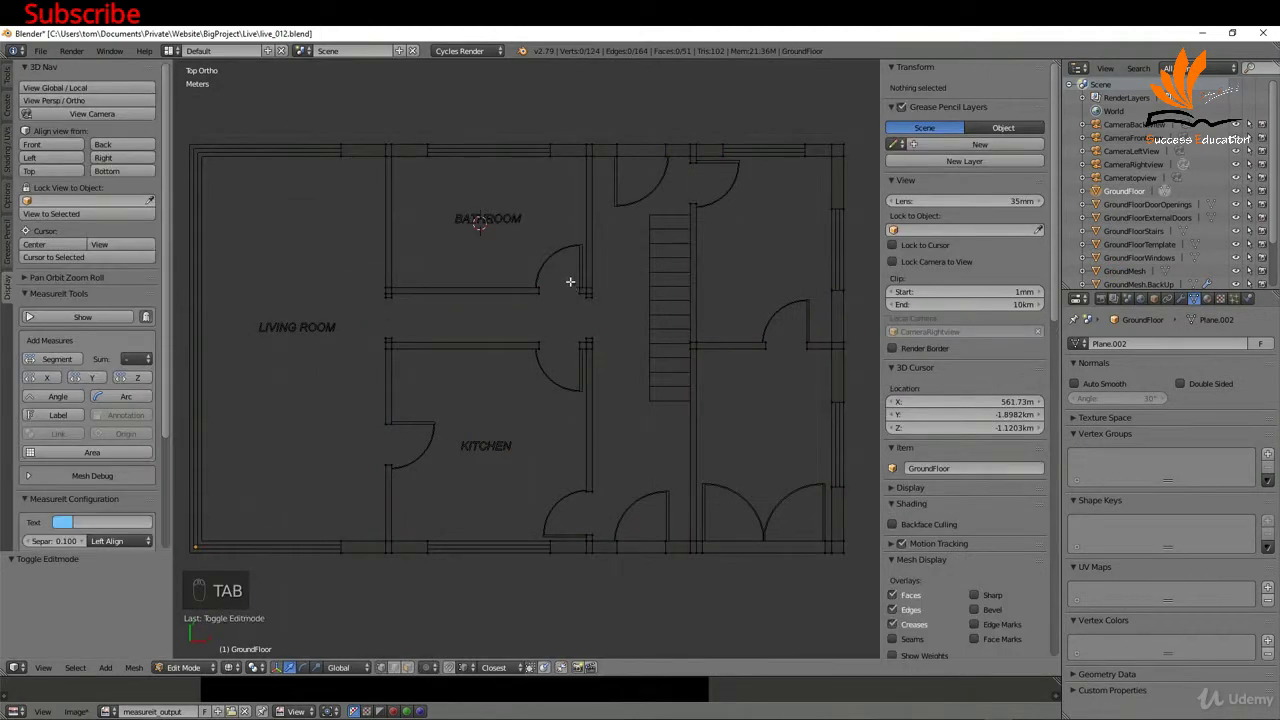
pyautogui.rightClick(395, 157)
pyautogui.keyDown('shift'); pyautogui.rightClick(578, 160); pyautogui.keyUp('shift')
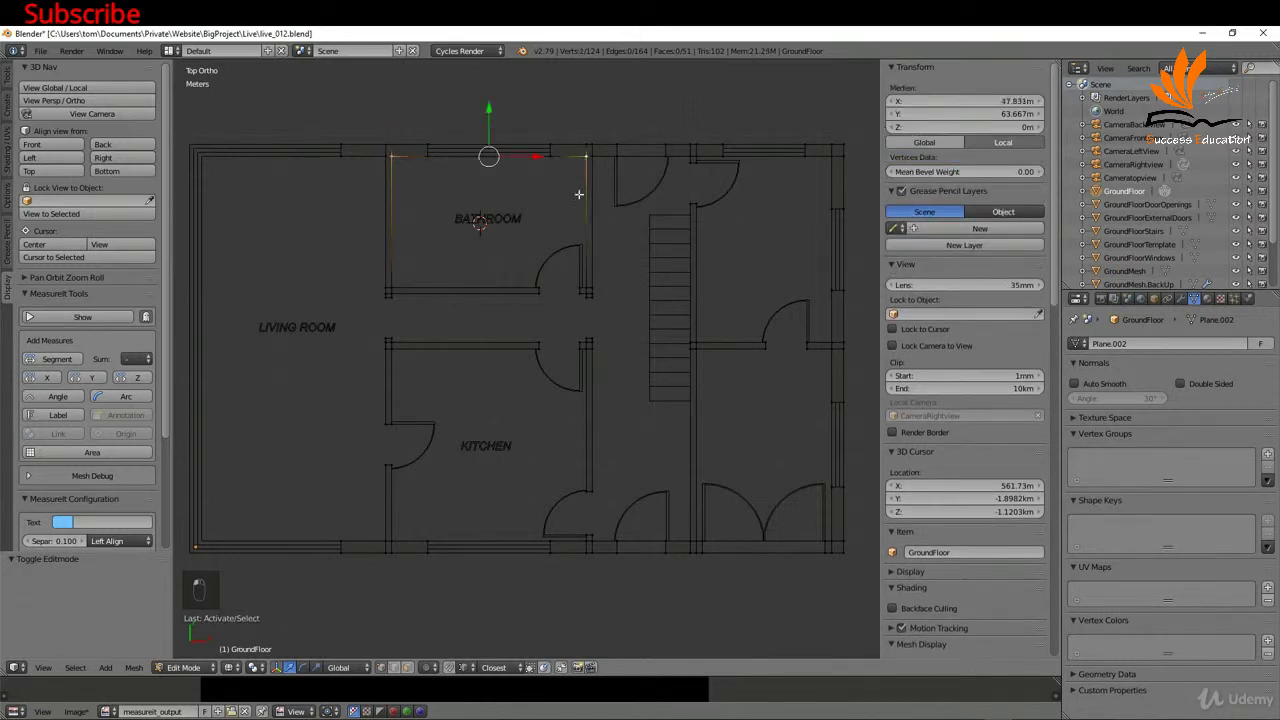
# - Add the bathroom's lower corners, fill a face with F, and show its MeasureIt area (15.1992 m²)
pyautogui.keyDown('shift'); pyautogui.rightClick(585, 288); pyautogui.keyUp('shift')
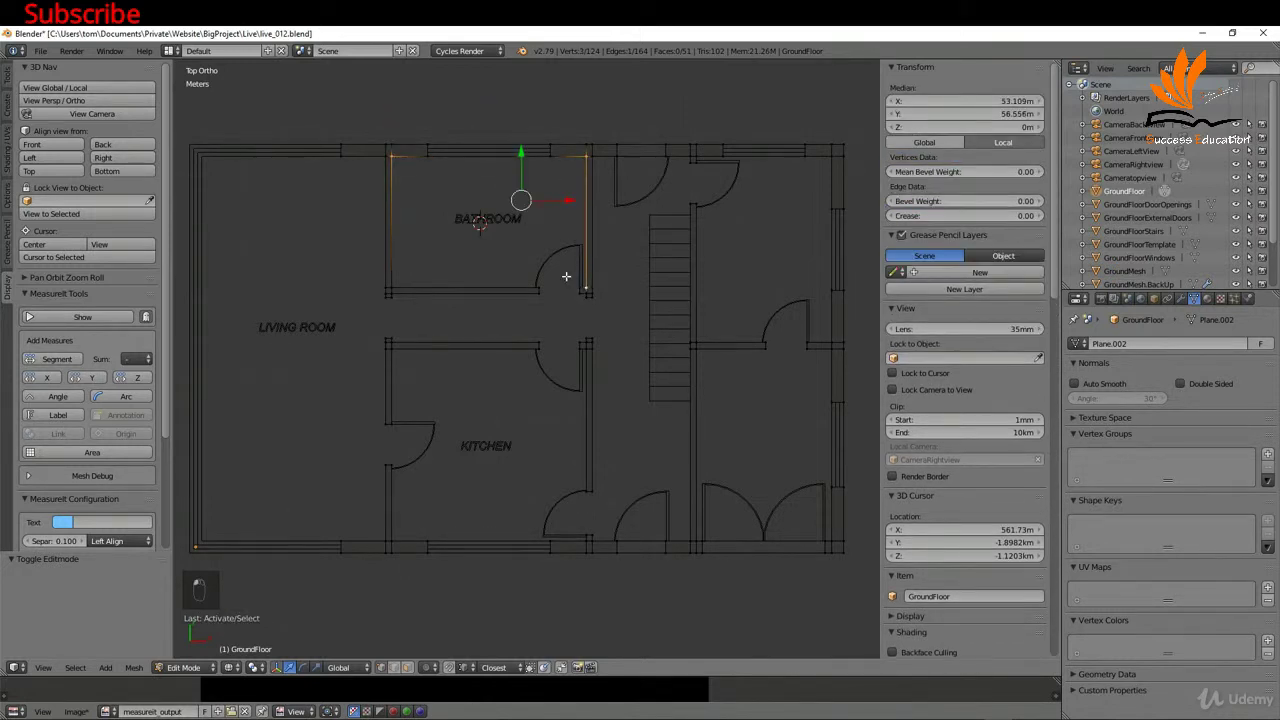
pyautogui.keyDown('shift'); pyautogui.rightClick(396, 283); pyautogui.keyUp('shift')
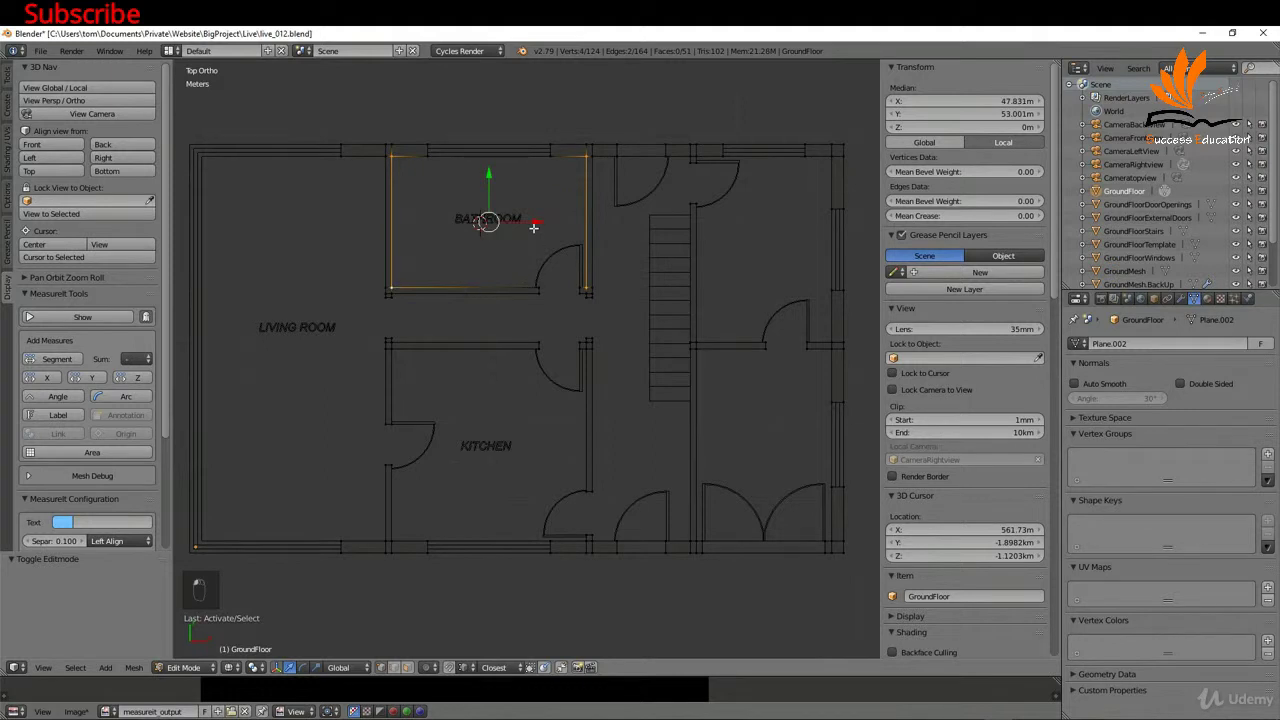
pyautogui.press('f')
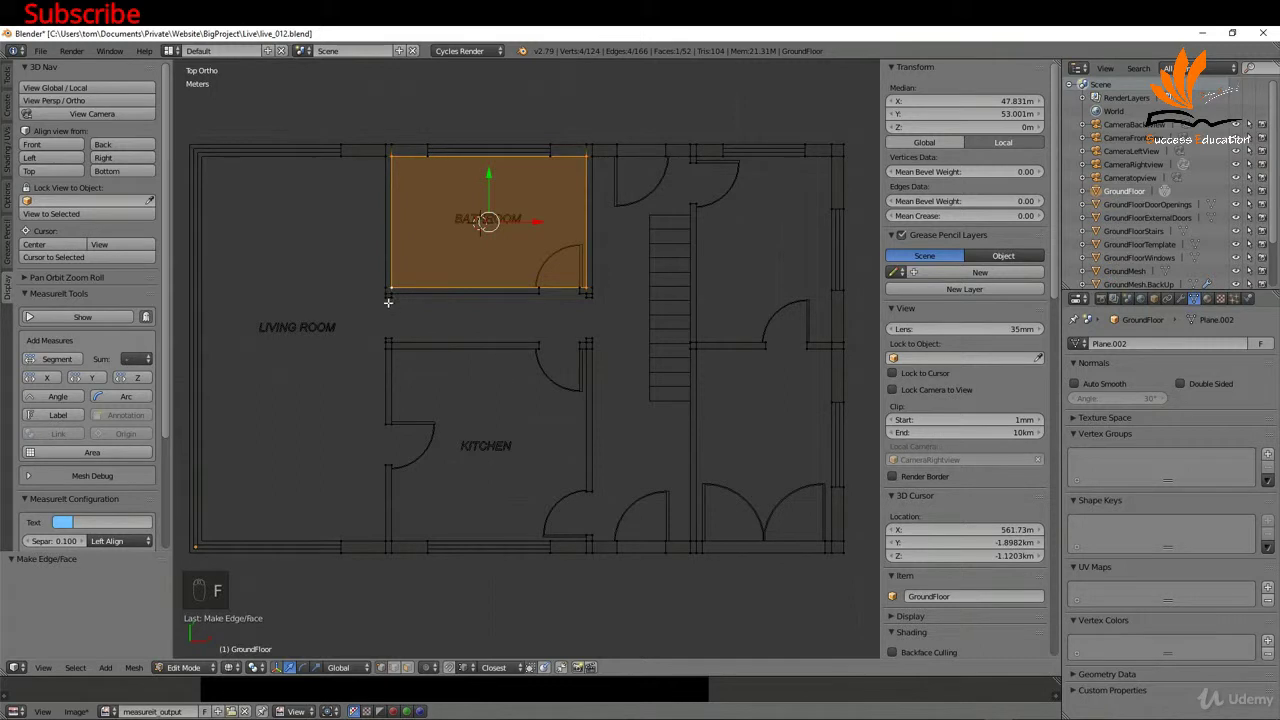
pyautogui.click(104, 438)
pyautogui.click(88, 314)
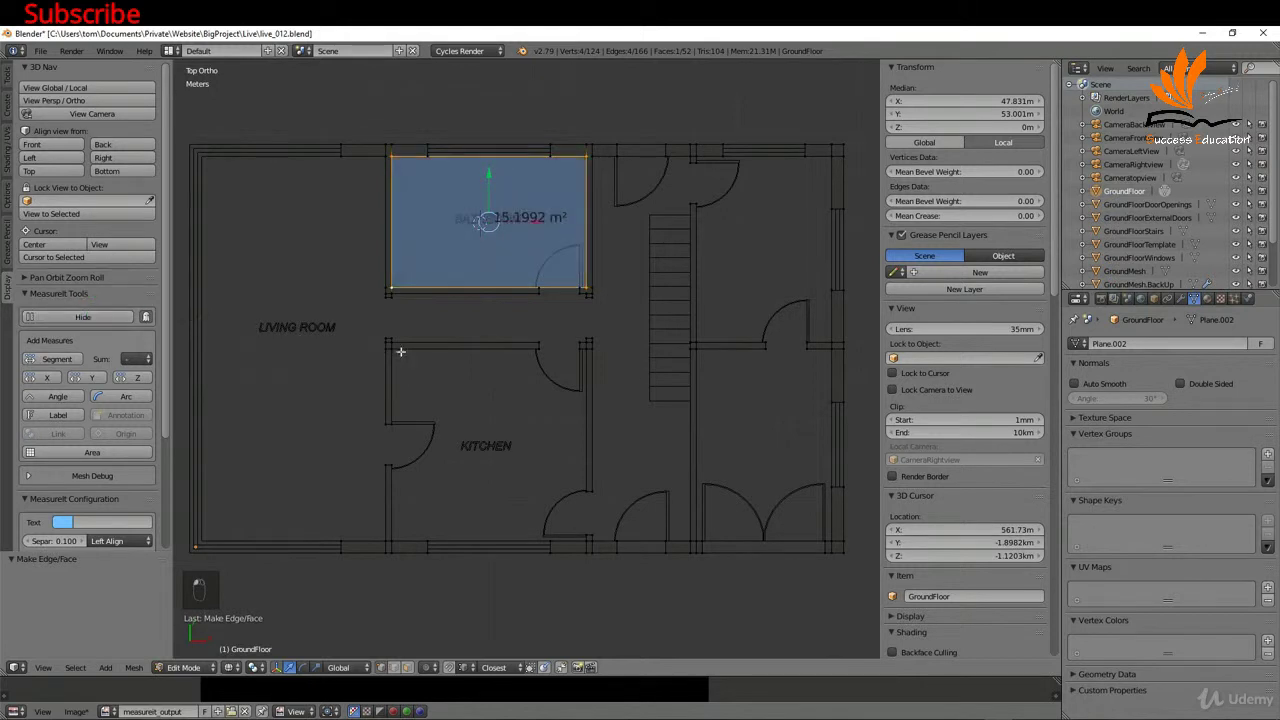
pyautogui.moveTo(1058, 252); pyautogui.dragTo(1056, 572)
# - Offset the area label (X -59, Y -26) and tint its fill a muted grey
pyautogui.click(909, 390)
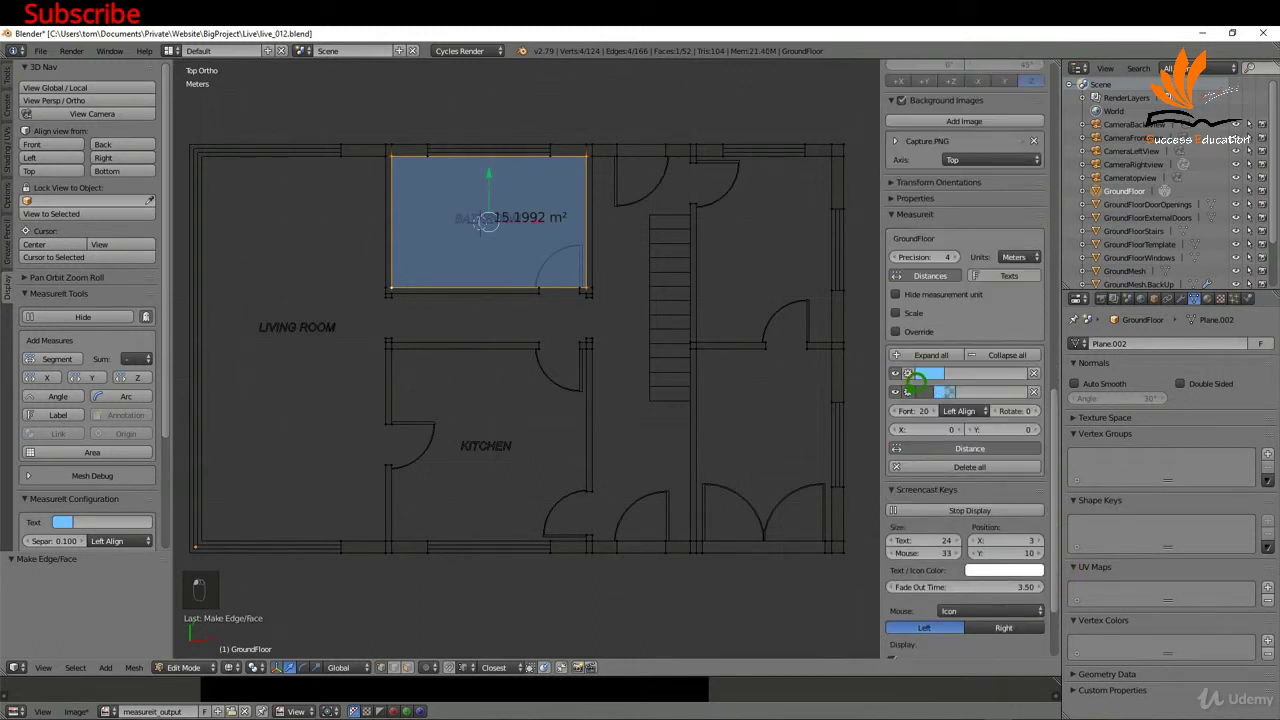
pyautogui.moveTo(951, 425)
pyautogui.mouseDown()
pyautogui.moveTo(1013, 423)
pyautogui.moveTo(975, 423)
pyautogui.mouseUp()
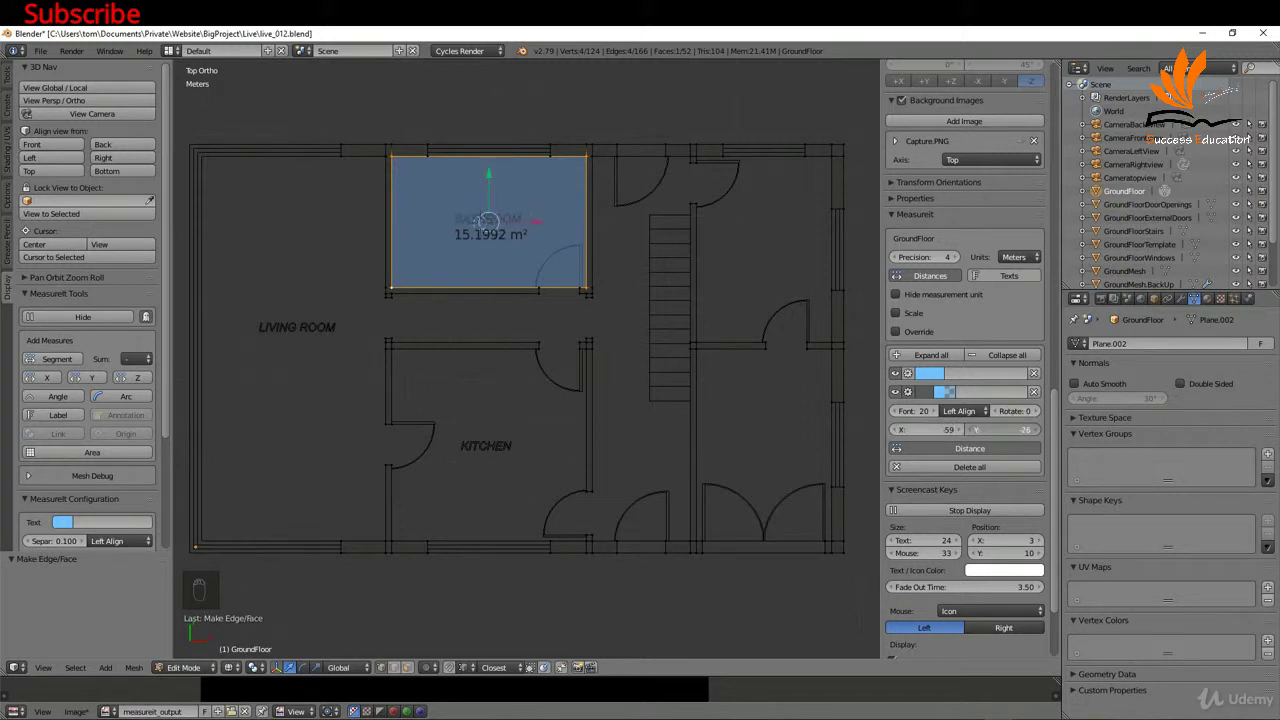
pyautogui.click(945, 391)
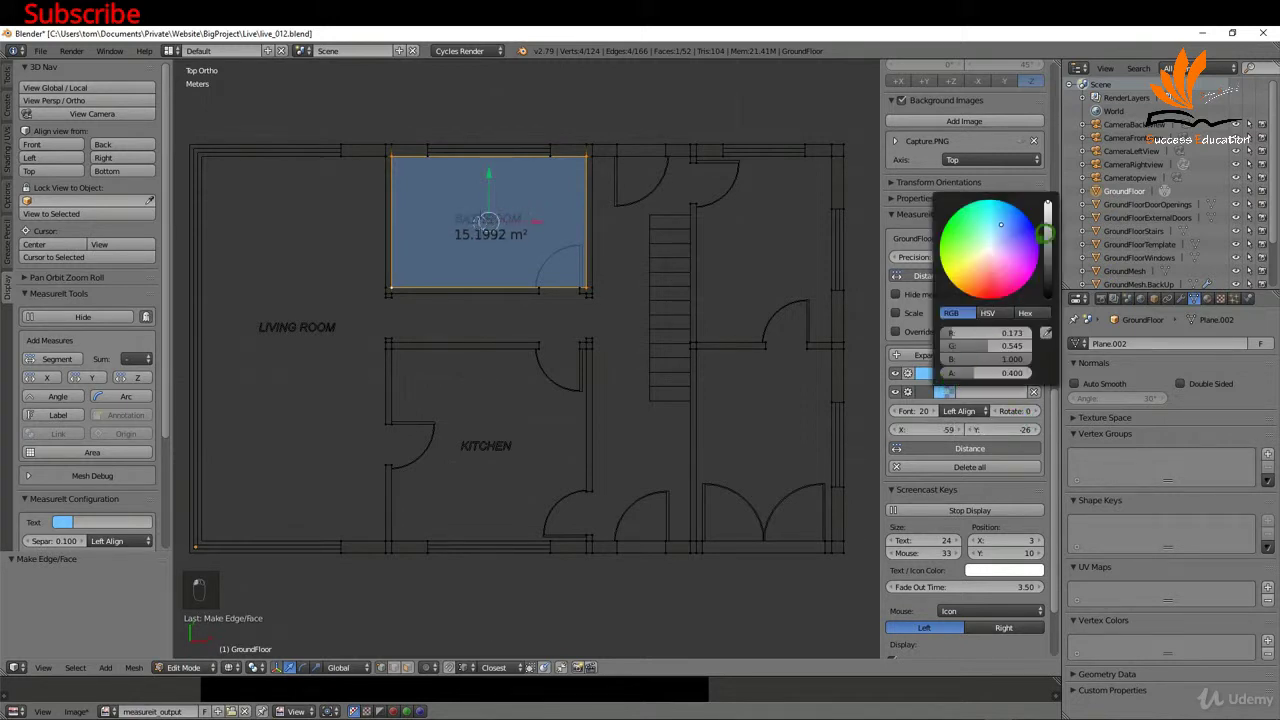
pyautogui.moveTo(1010, 218); pyautogui.dragTo(988, 245)
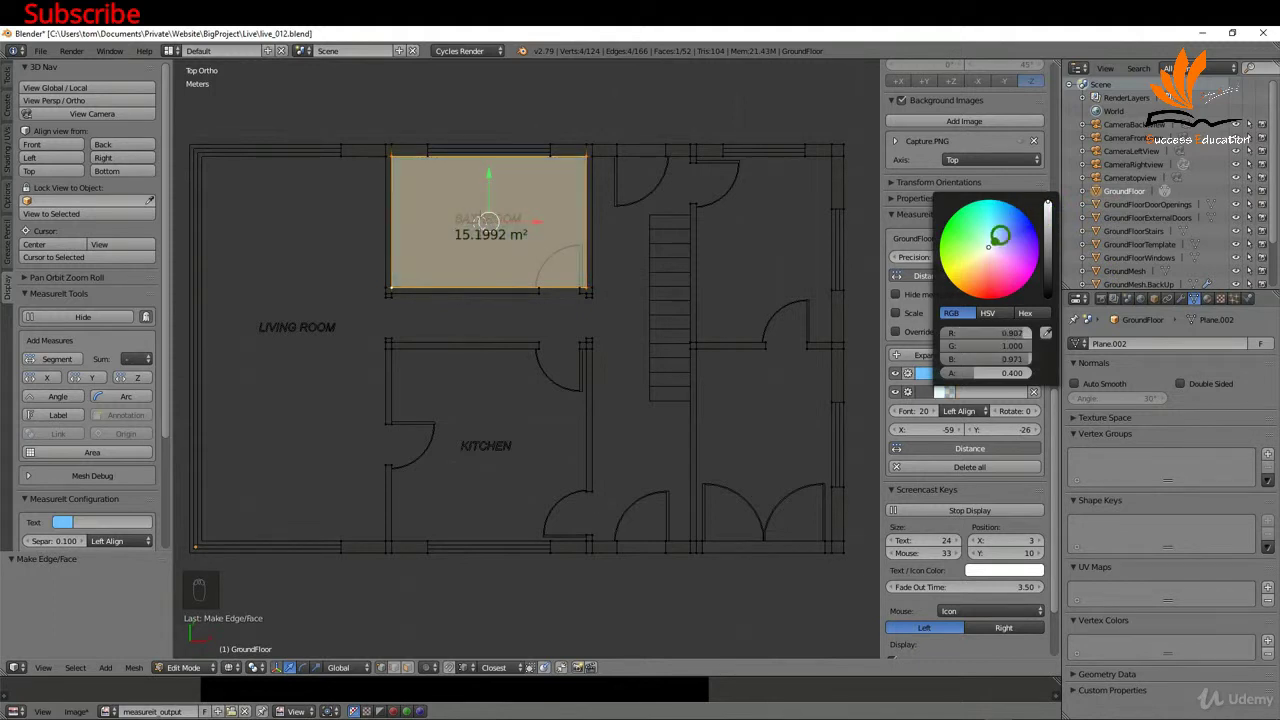
pyautogui.moveTo(1047, 208); pyautogui.dragTo(1047, 248)
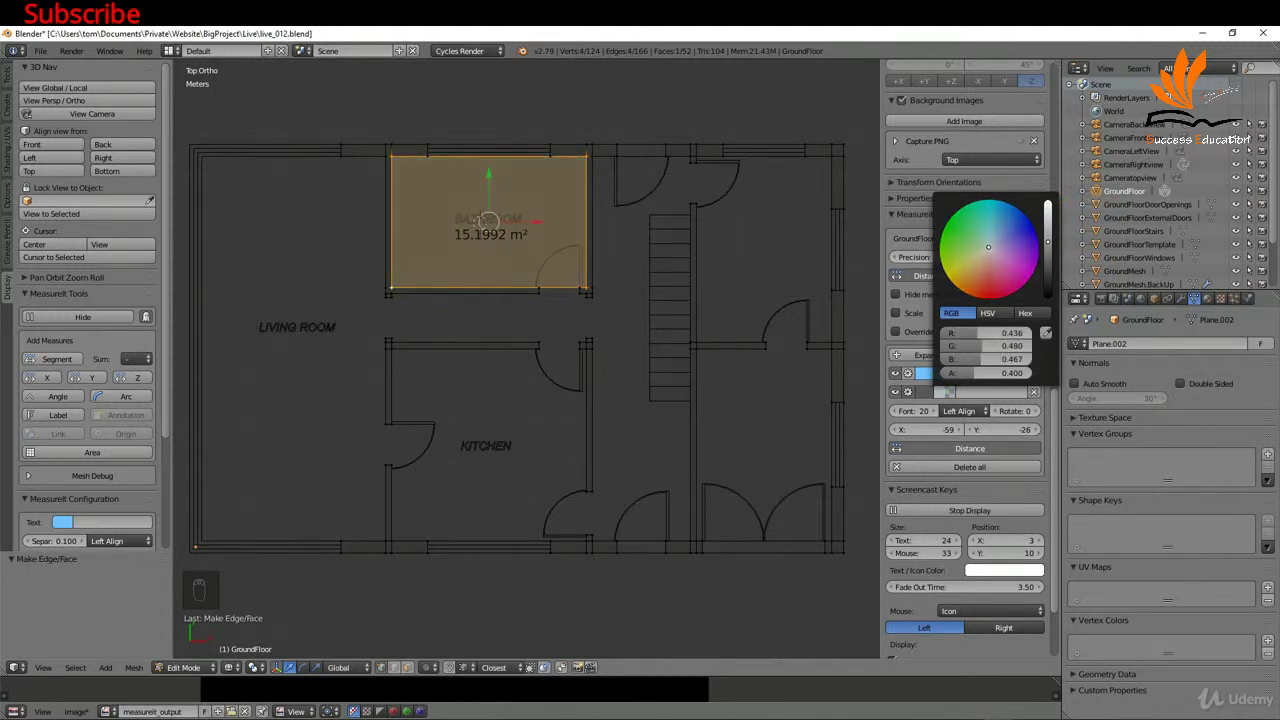
# - Delete the bathroom's filled face
pyautogui.press('Delete')
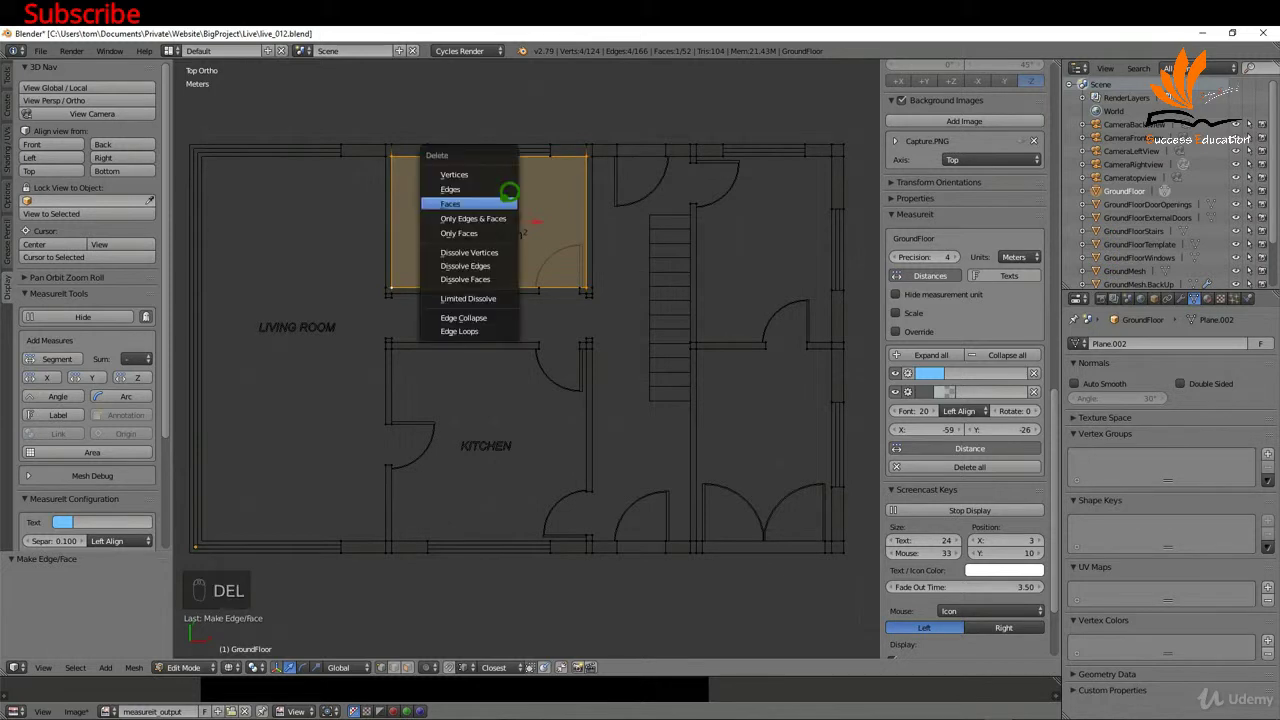
pyautogui.click(488, 202)
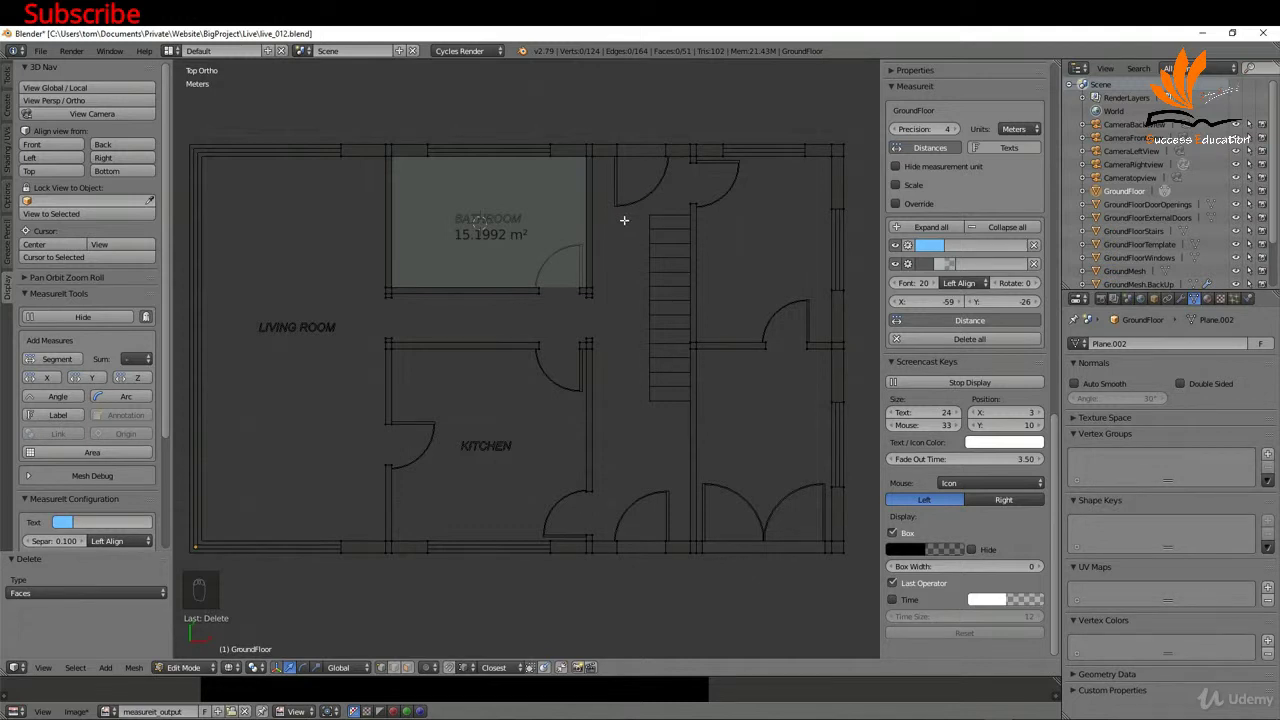
pyautogui.press('Tab')
# - Back in Object Mode, show the Cameras layer and look through the Cameratopview camera
pyautogui.click(518, 211)
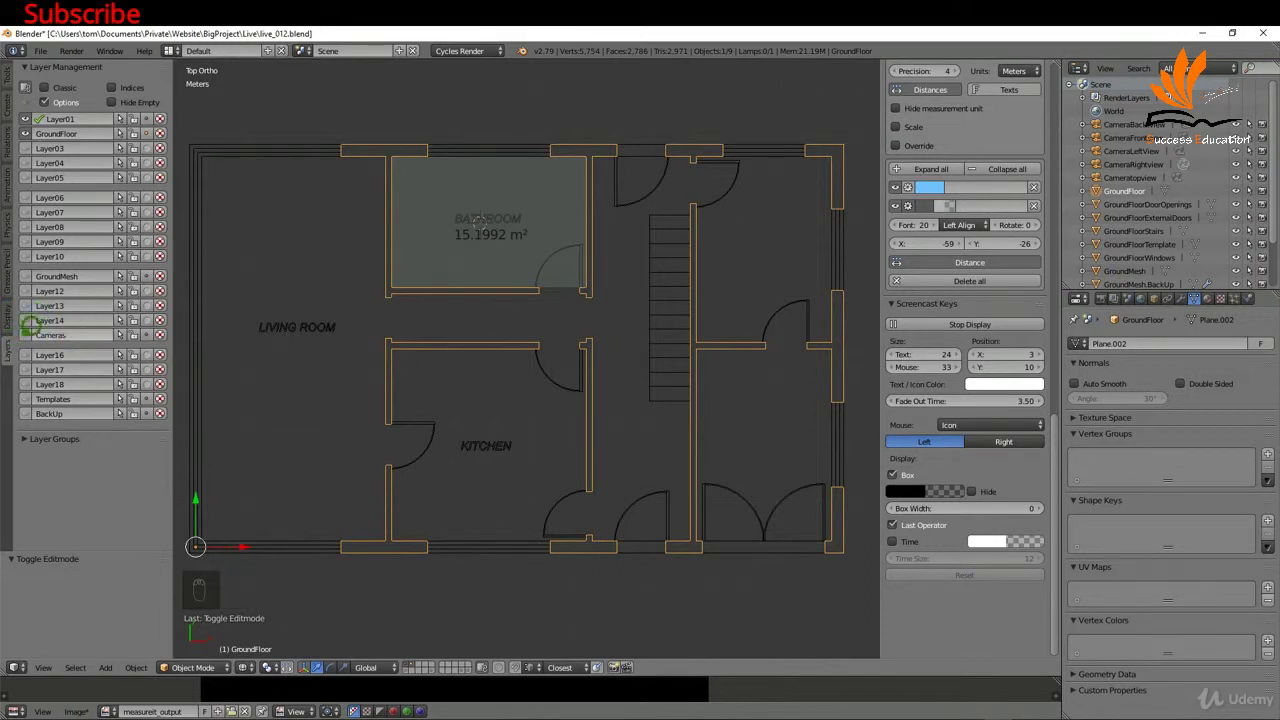
pyautogui.click(36, 333)
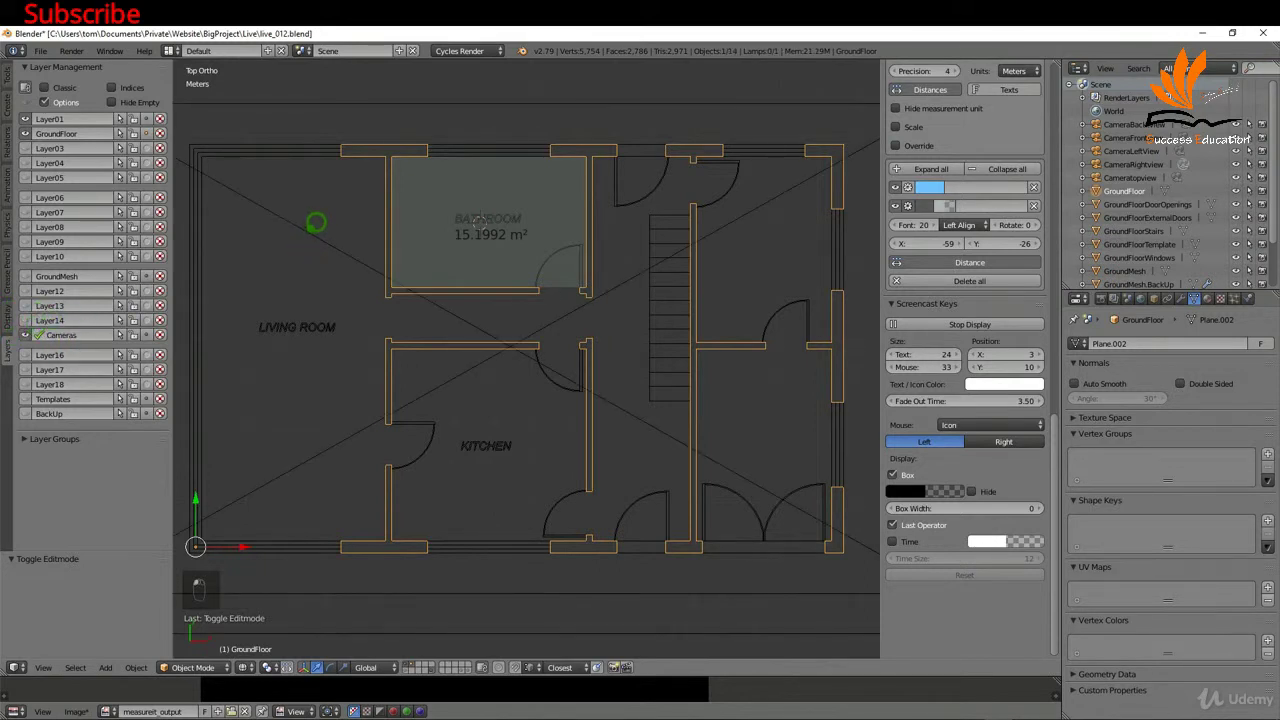
pyautogui.rightClick(313, 225)
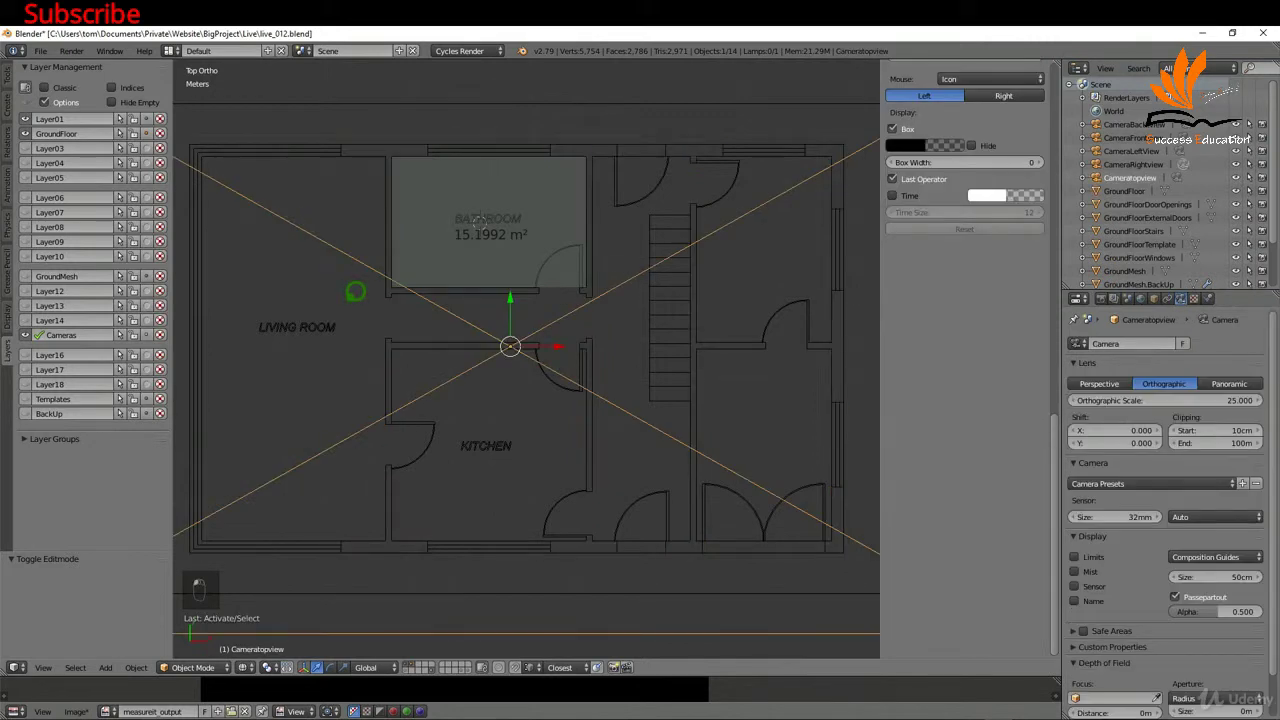
pyautogui.scroll(-6, 356, 290)
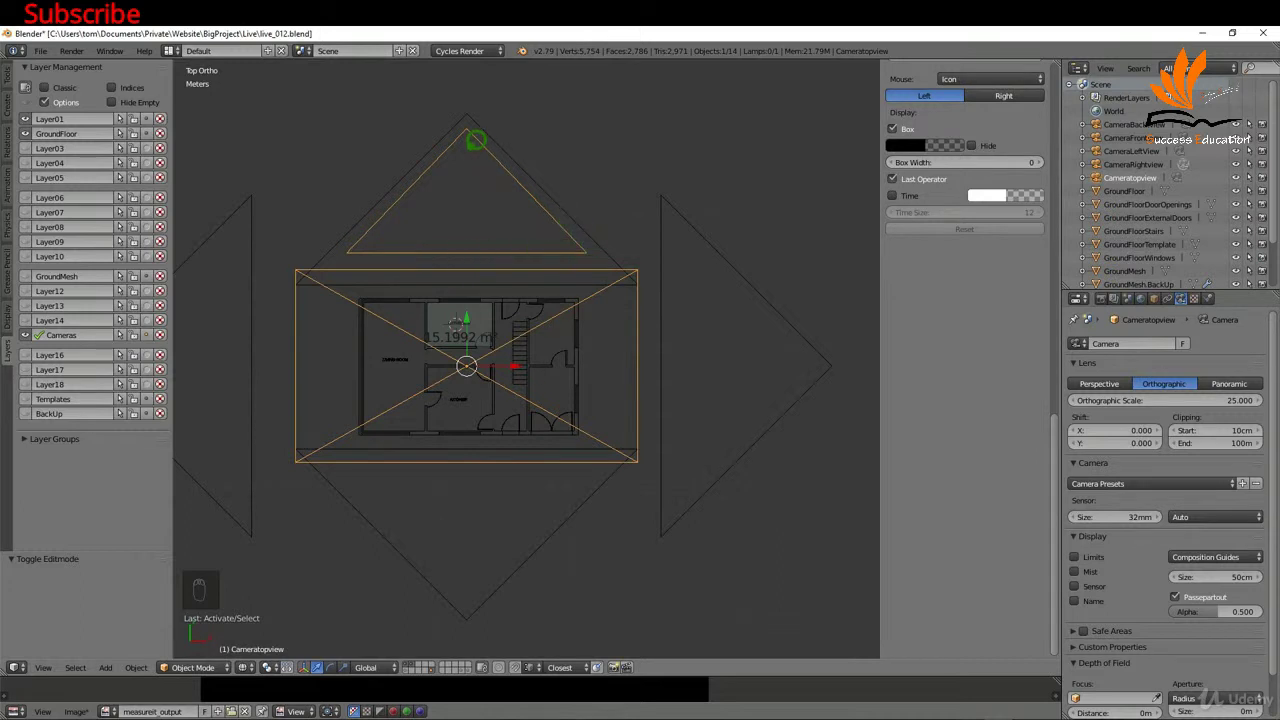
pyautogui.press('ctrl+KP_0')
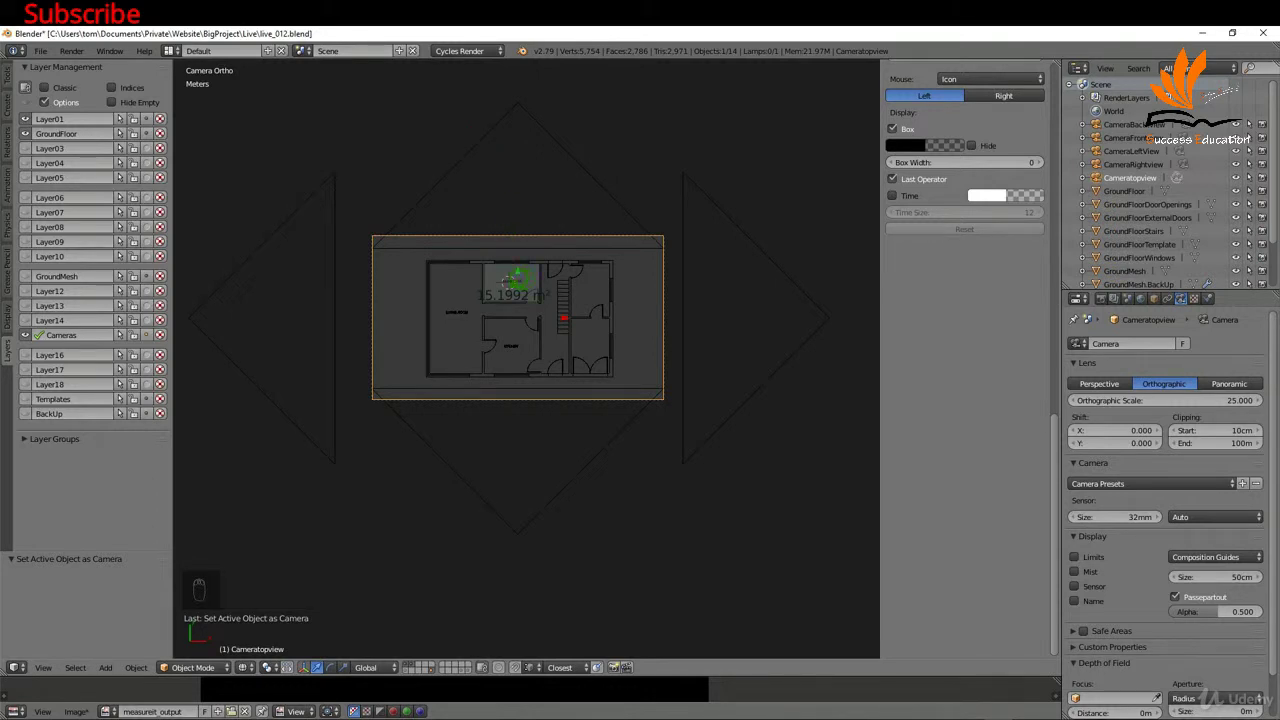
# - Zoom in on the framed plan and show the MeasureIt display and render settings
pyautogui.scroll(3, 512, 280)
pyautogui.scroll(1, 521, 274)
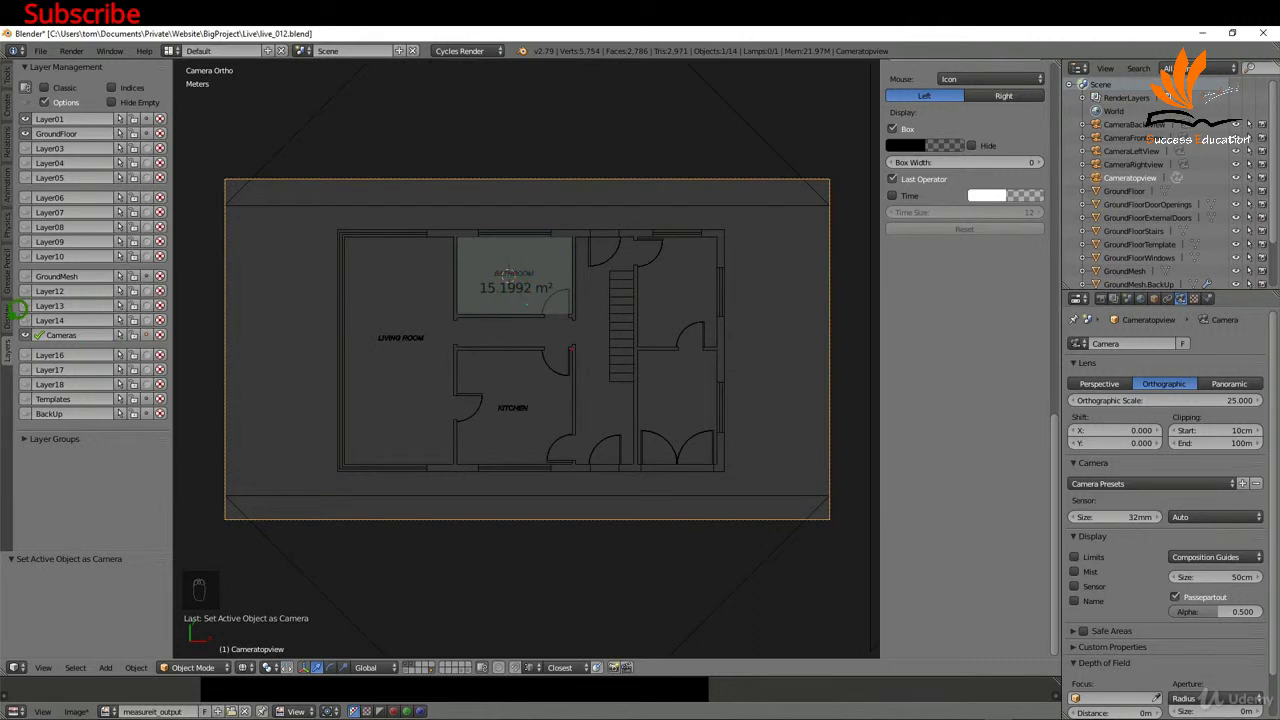
pyautogui.click(10, 310)
pyautogui.scroll(-3, 110, 383)
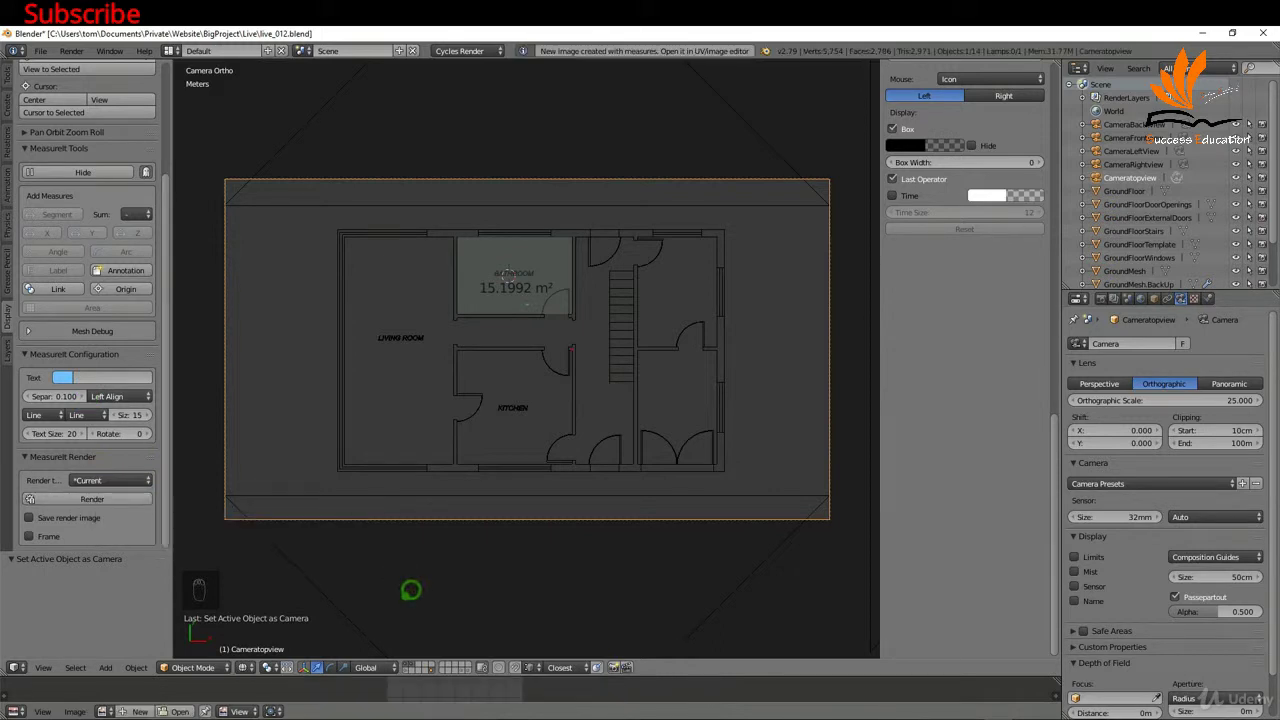
# - Enlarge the lower image editor and display the measureit_output render in it
pyautogui.moveTo(485, 677); pyautogui.dragTo(622, 648)
pyautogui.moveTo(480, 647); pyautogui.dragTo(471, 490)
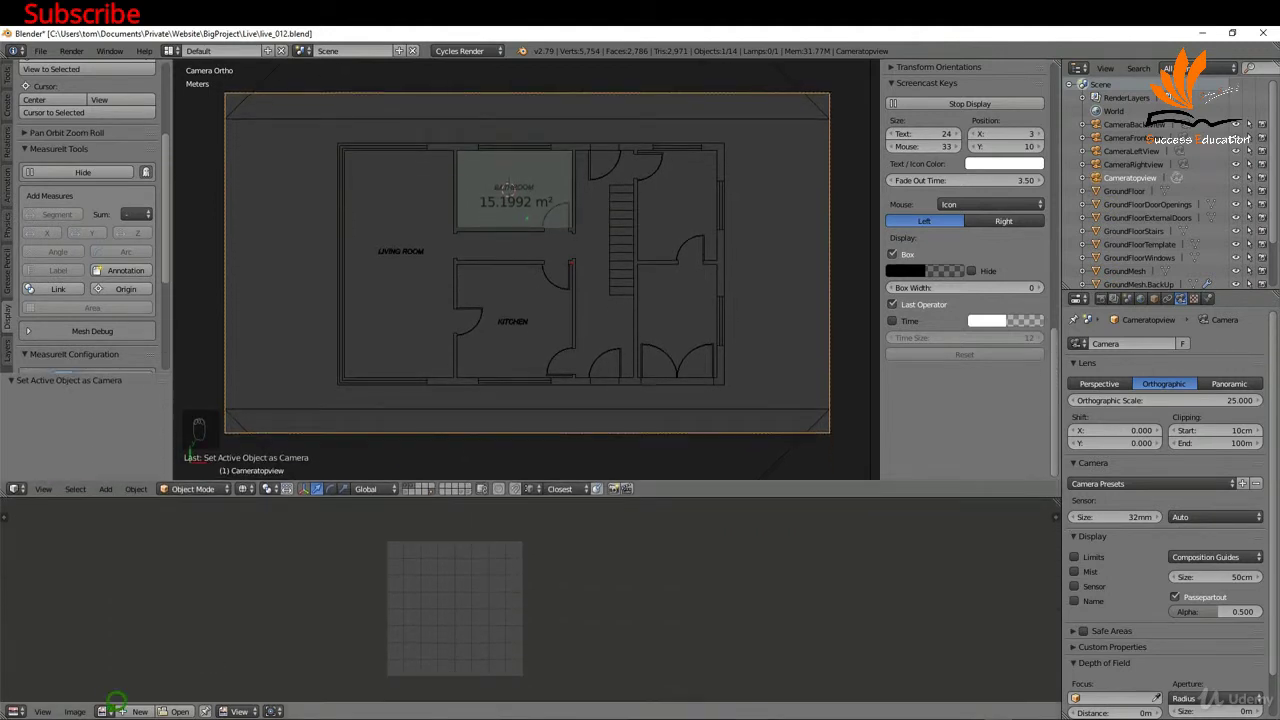
pyautogui.click(104, 711)
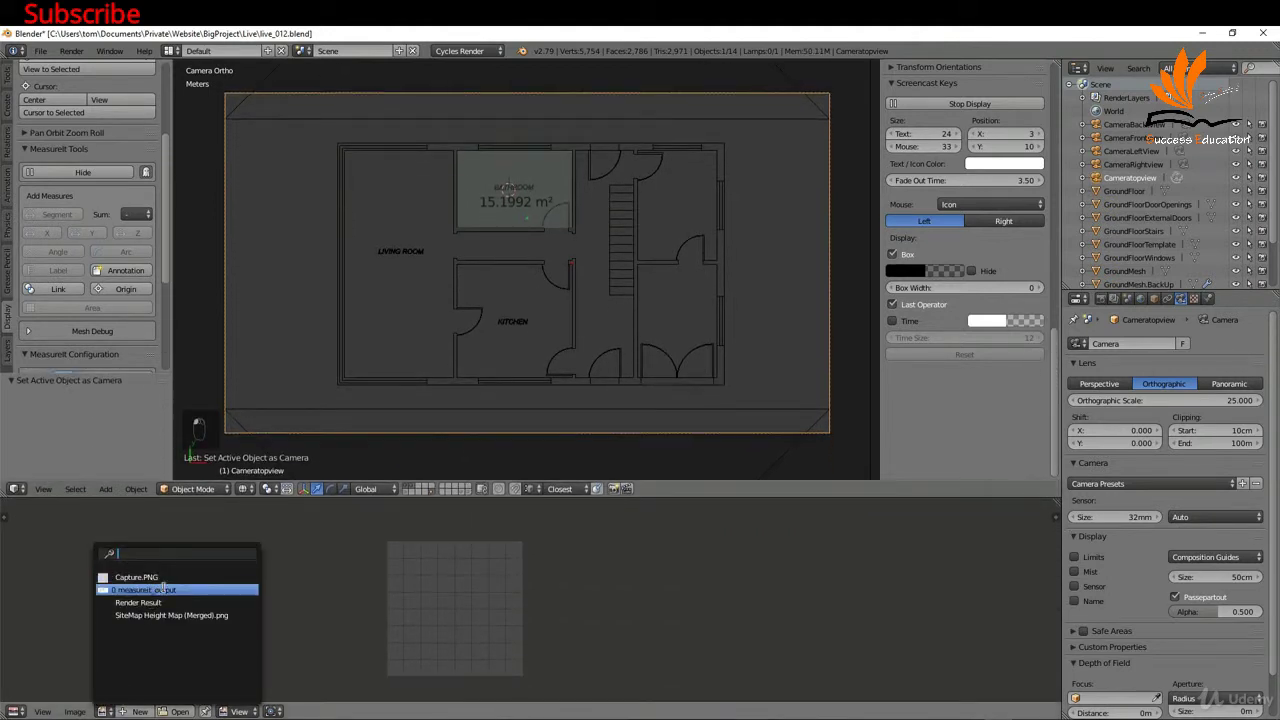
pyautogui.click(162, 590)
pyautogui.moveTo(817, 489); pyautogui.dragTo(810, 402)
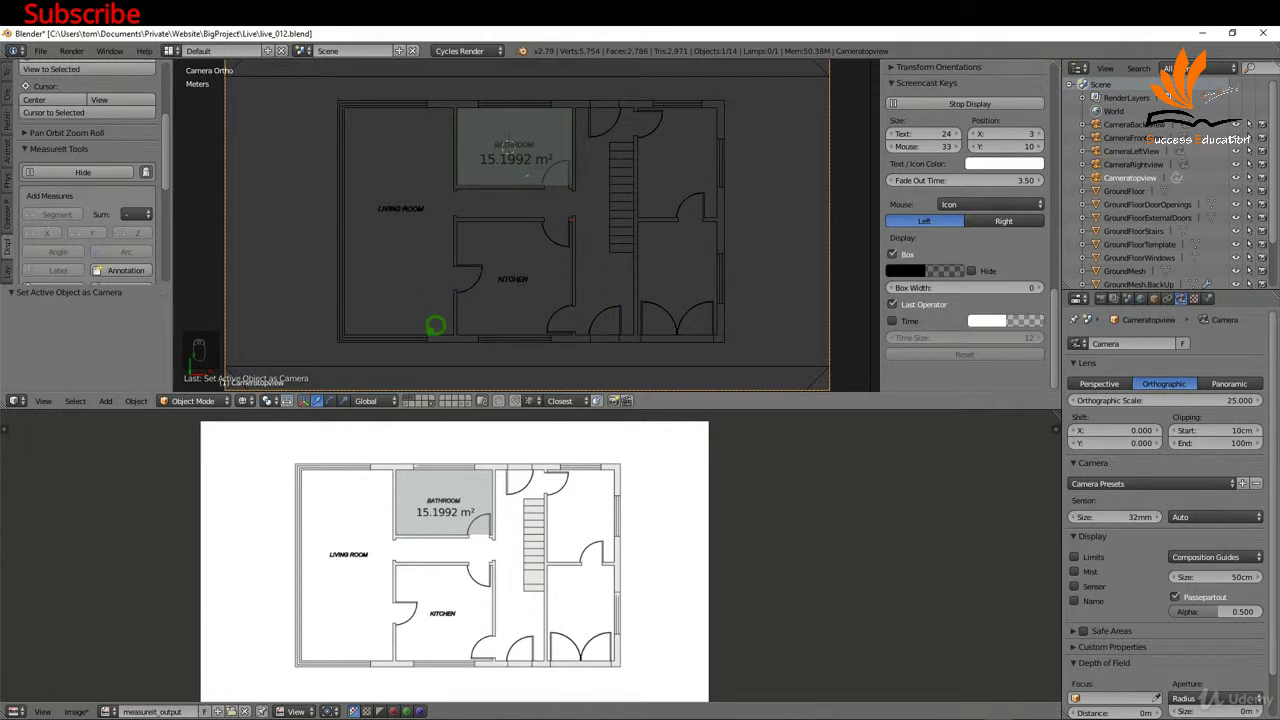
pyautogui.rightClick(452, 325)
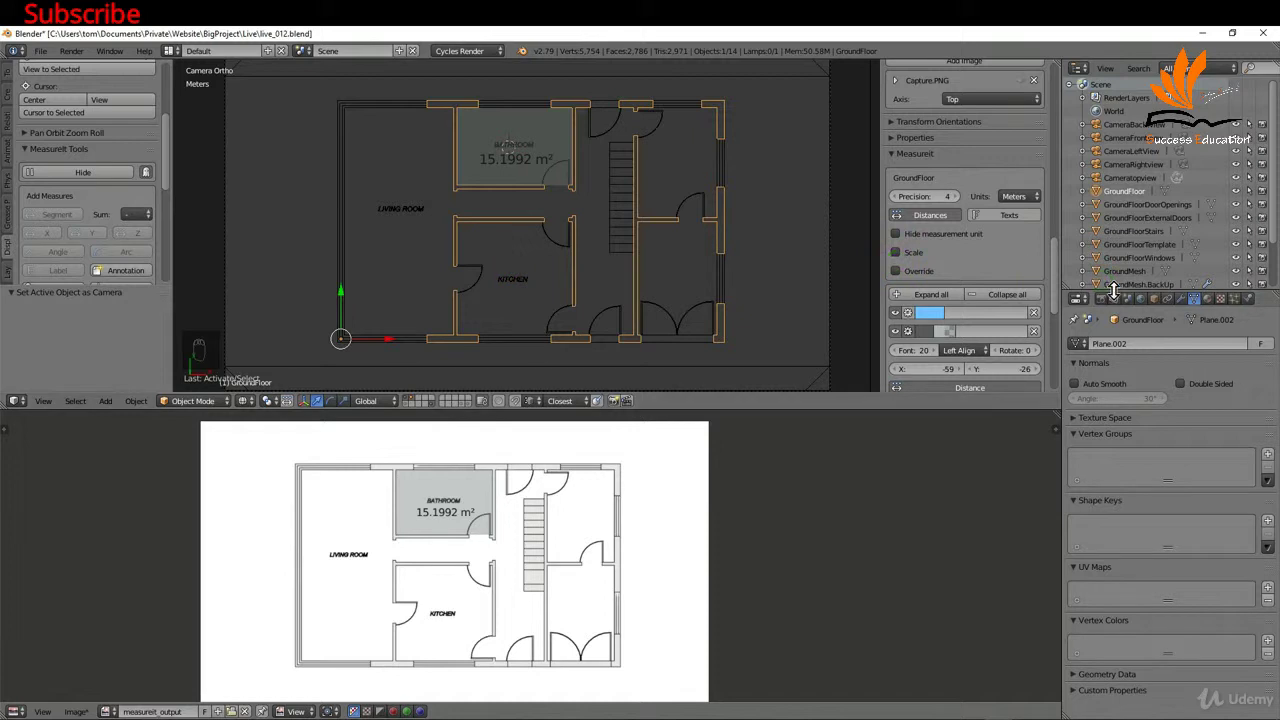
# - Rename the wall material HeavyWallMaterial and set its colour to black
pyautogui.click(1209, 297)
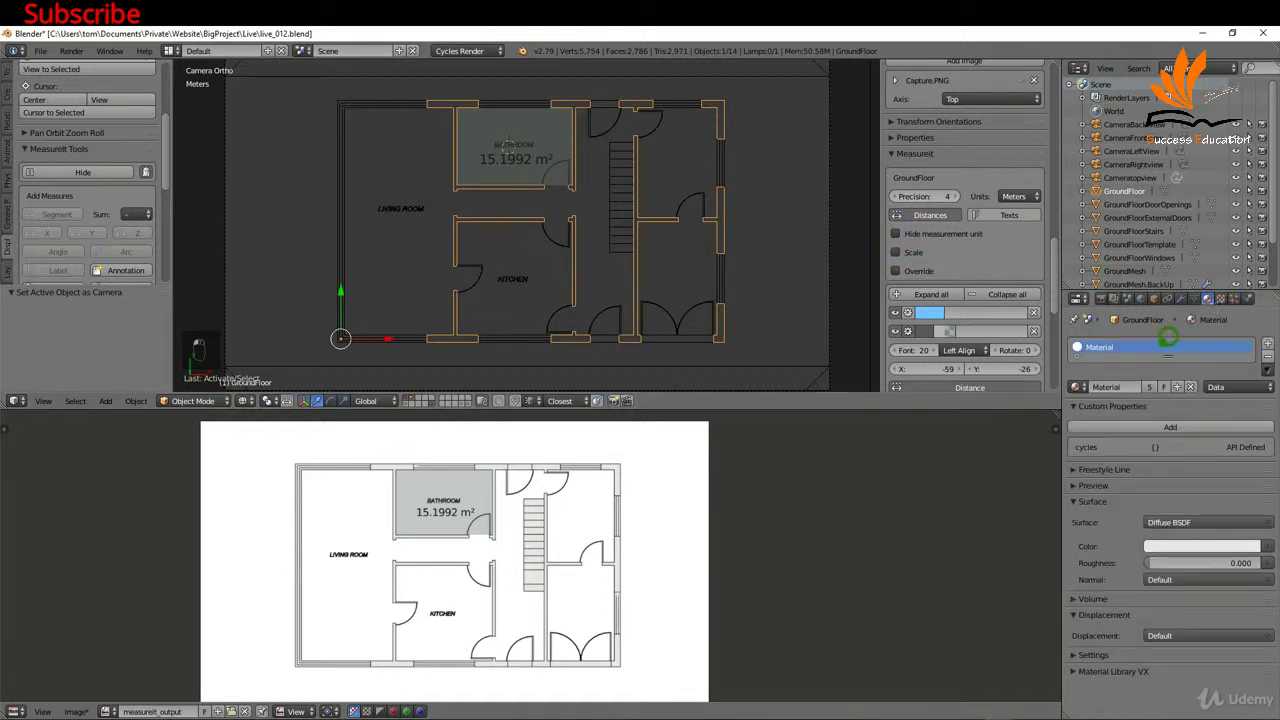
pyautogui.doubleClick(1150, 346)
pyautogui.write('HeavyWallMaterial')
pyautogui.press('Return')
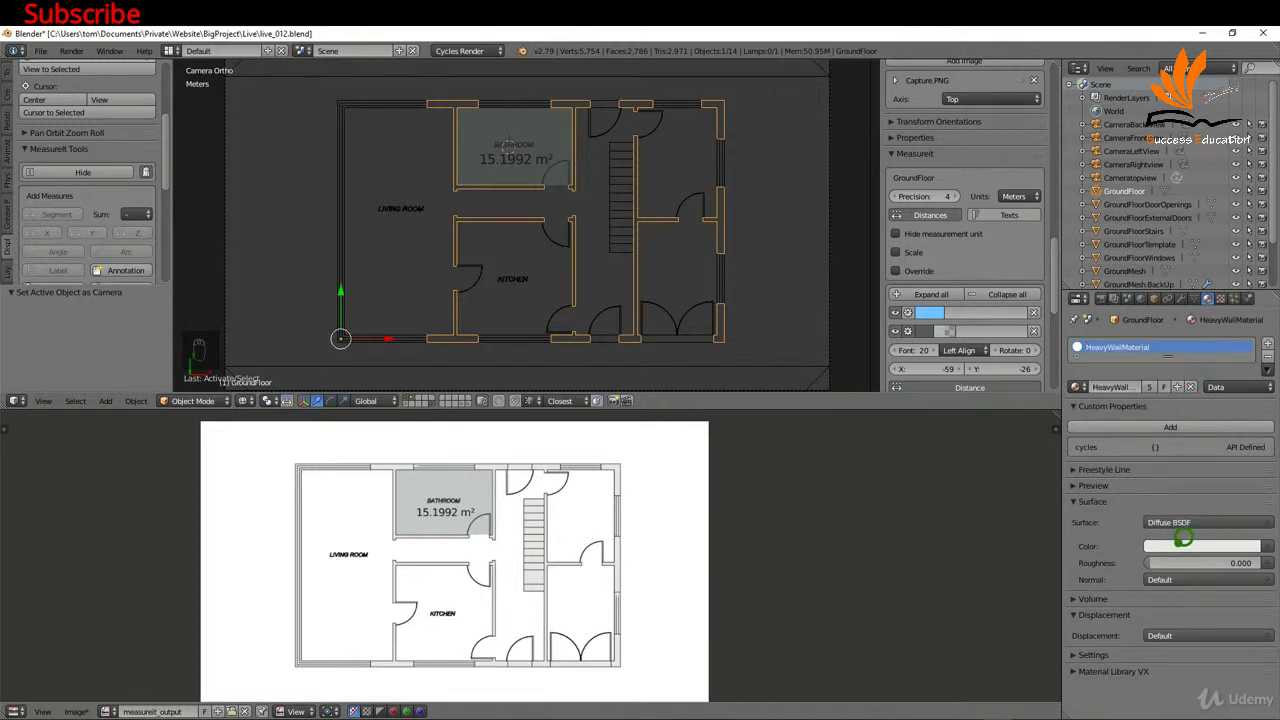
pyautogui.click(1182, 540)
pyautogui.moveTo(1258, 356); pyautogui.dragTo(1249, 444)
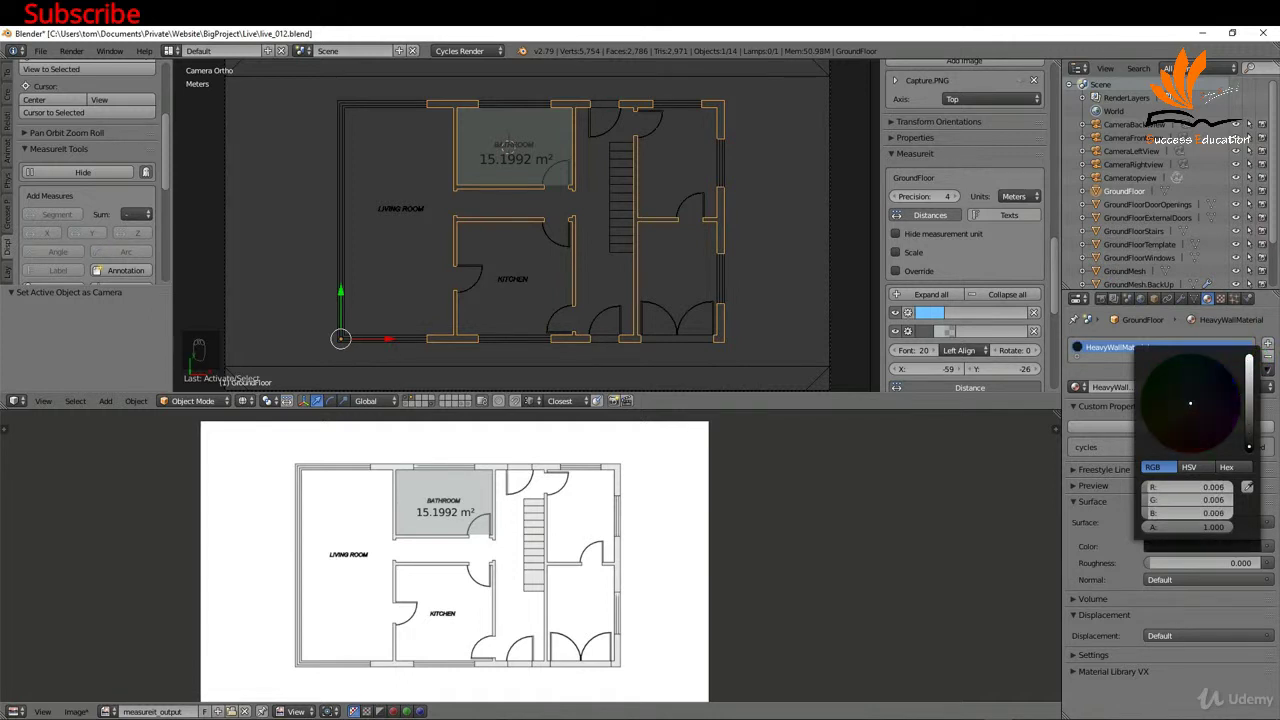
# - Give GroundFloorWindows a new white material named WindowMaterial
pyautogui.rightClick(531, 328)
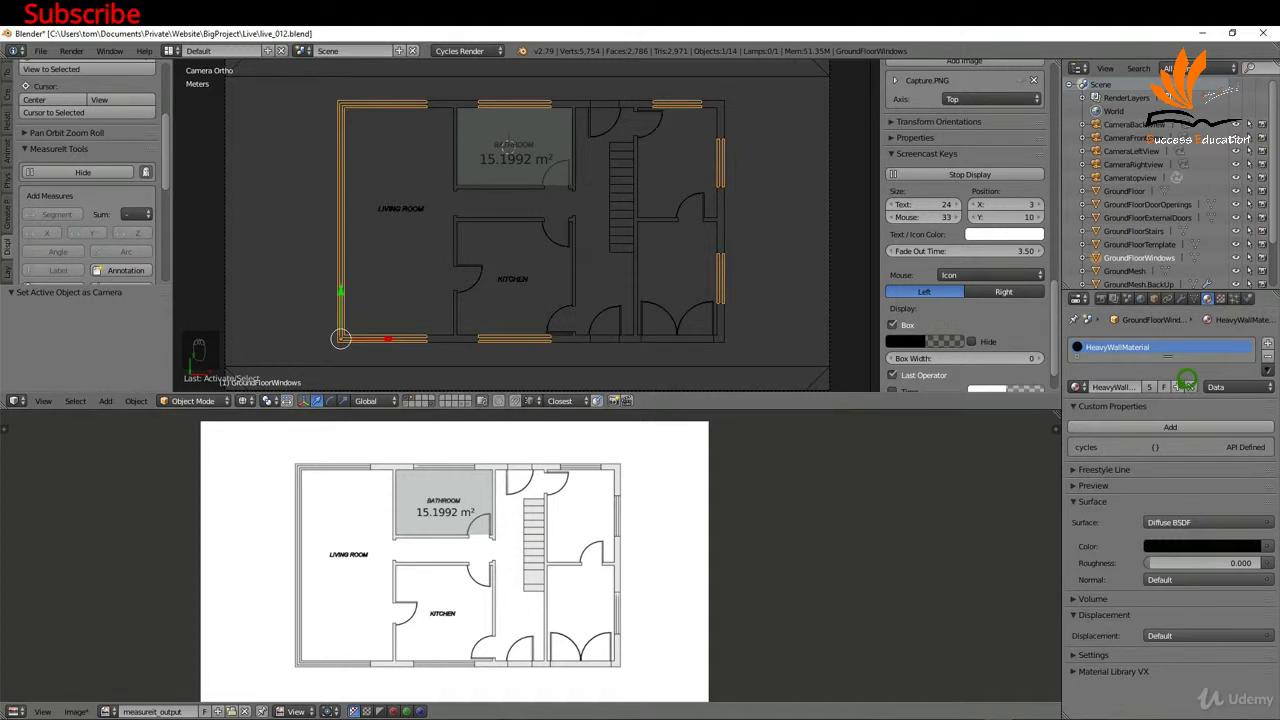
pyautogui.click(1178, 386)
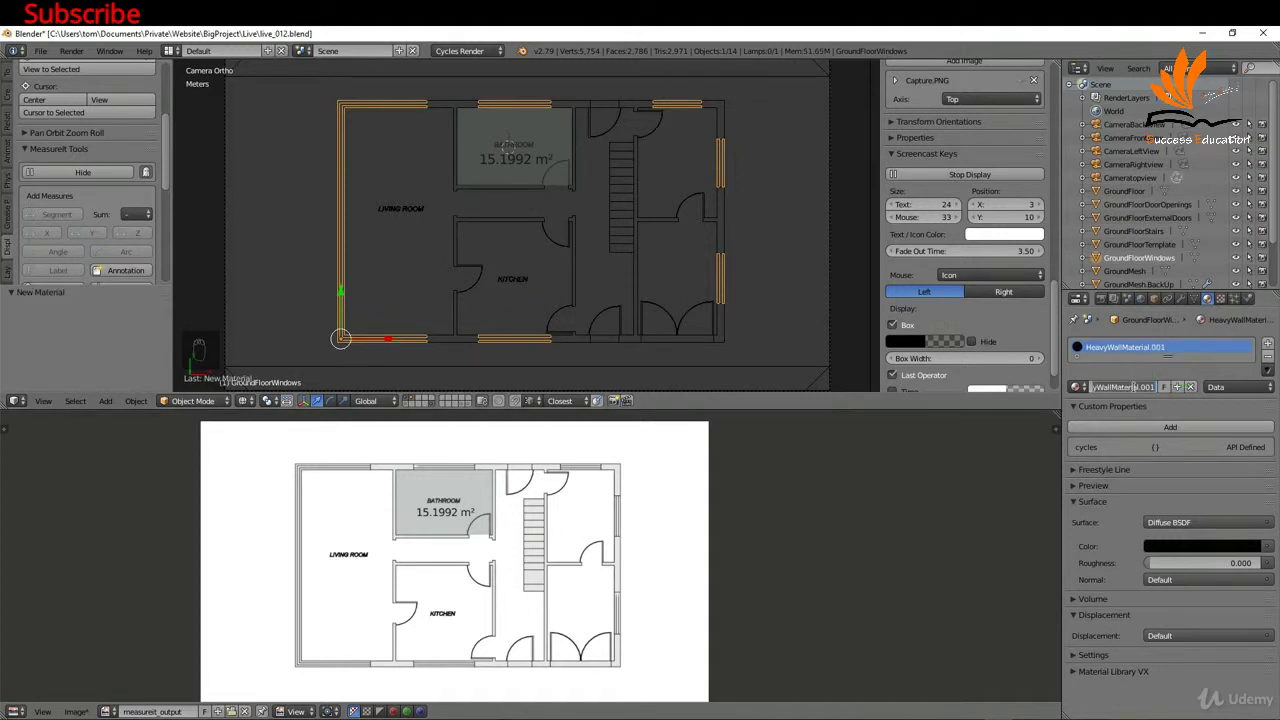
pyautogui.write('WindowMaterial')
pyautogui.click(1144, 377)
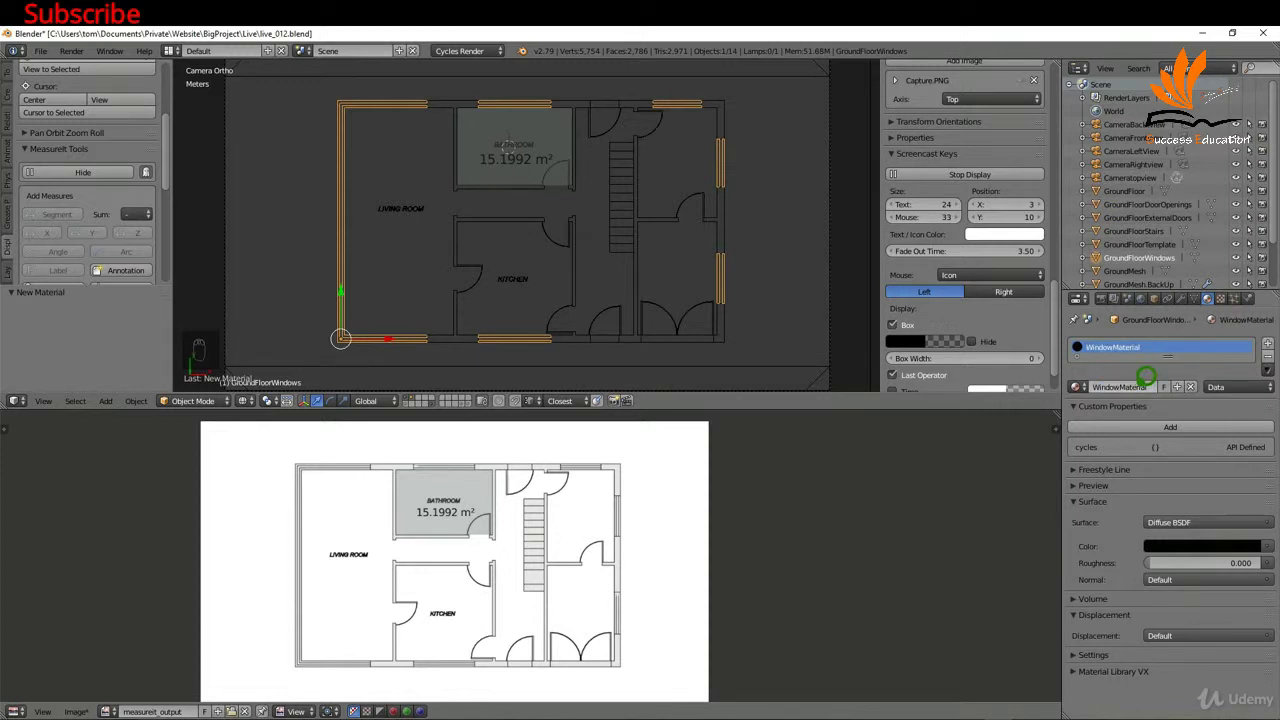
pyautogui.click(1200, 545)
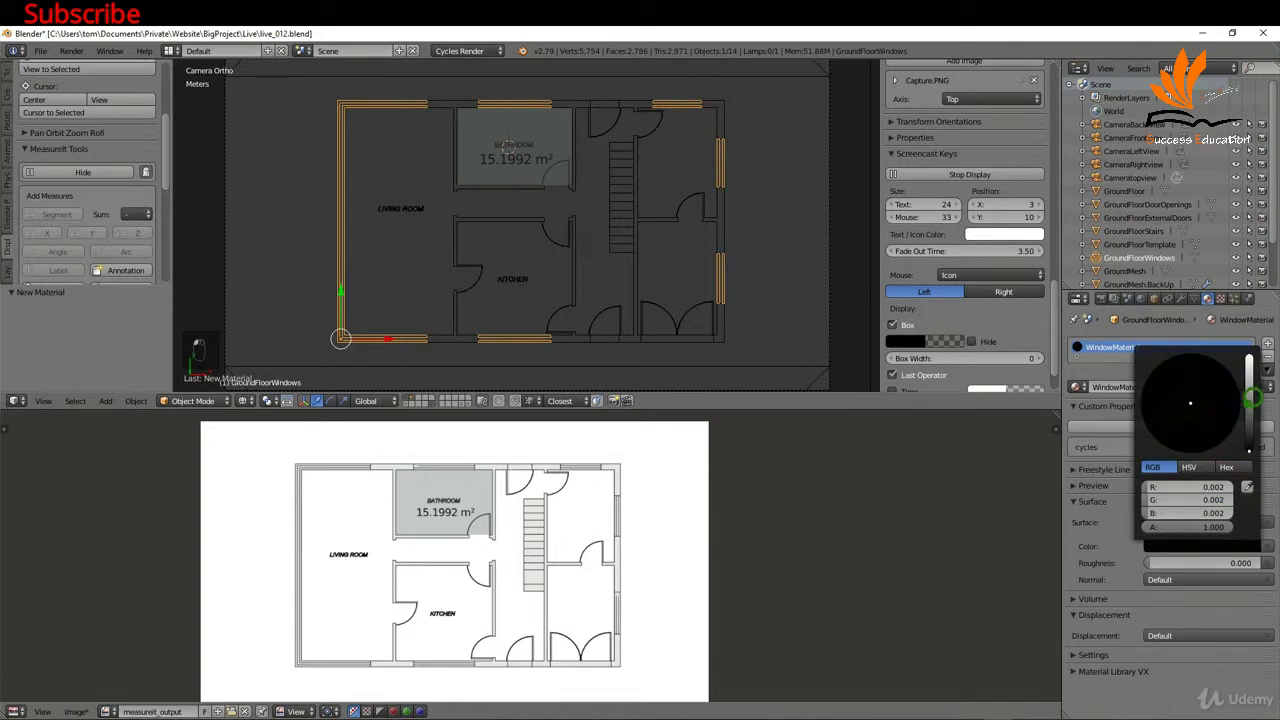
pyautogui.moveTo(1250, 400); pyautogui.dragTo(1250, 356)
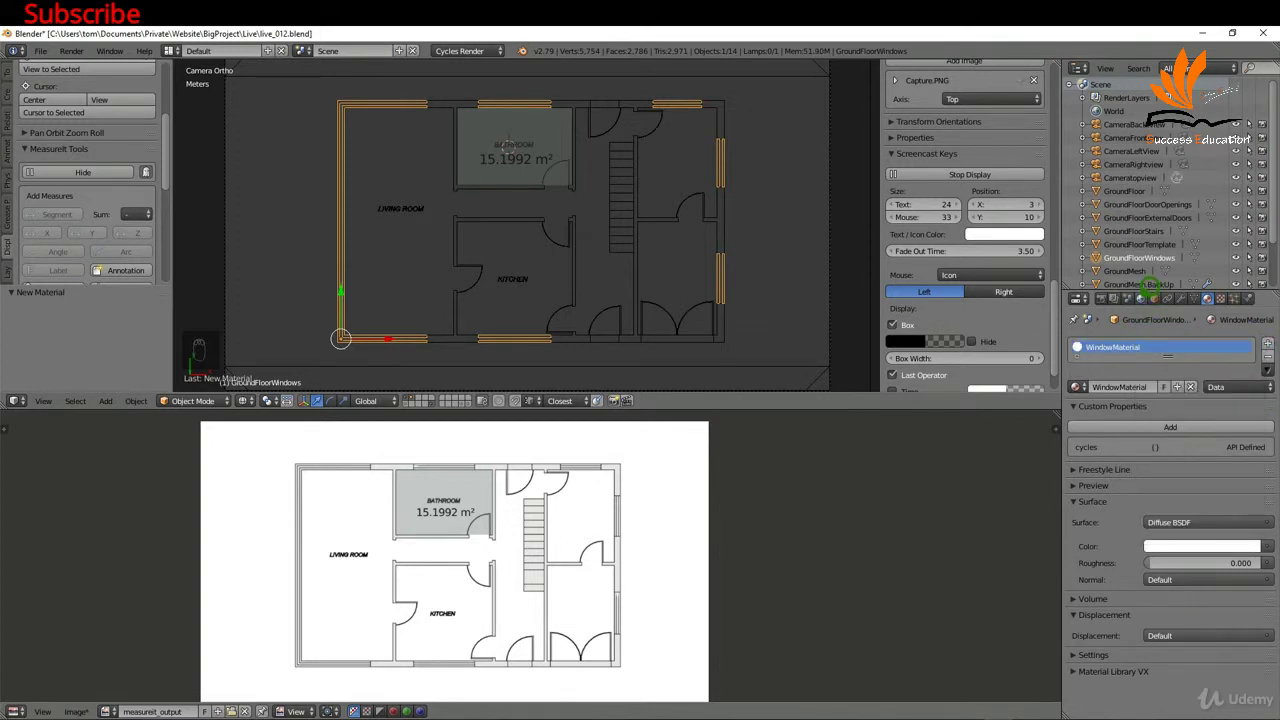
# - Check the world background colour, re-render with MeasureIt, and view the new measureit_output image
pyautogui.click(1153, 297)
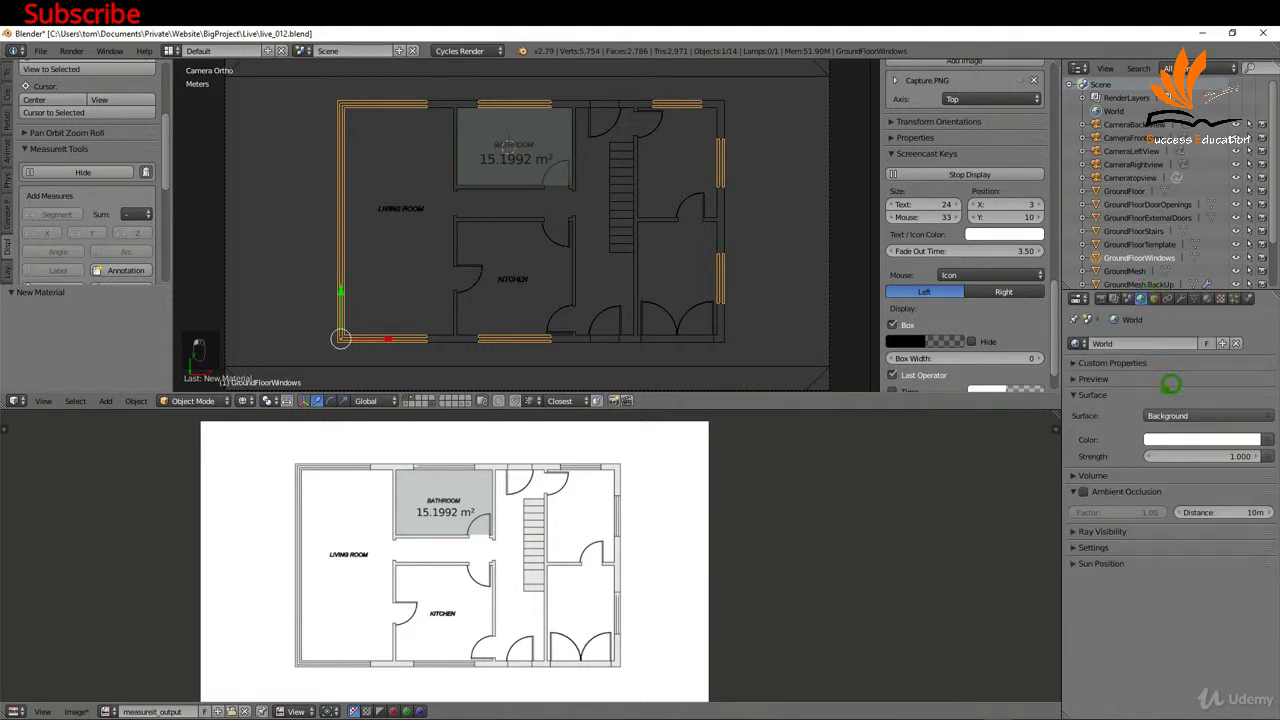
pyautogui.click(1200, 440)
pyautogui.scroll(-8, 97, 213)
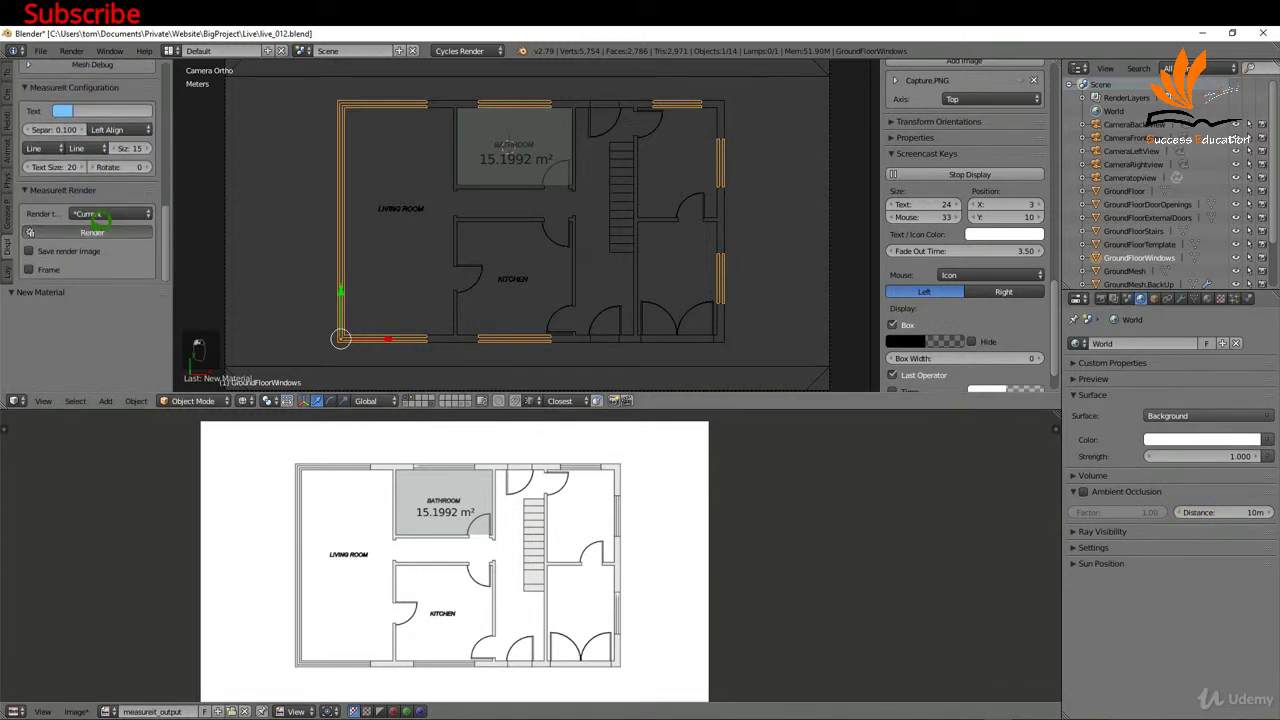
pyautogui.click(97, 230)
pyautogui.click(105, 711)
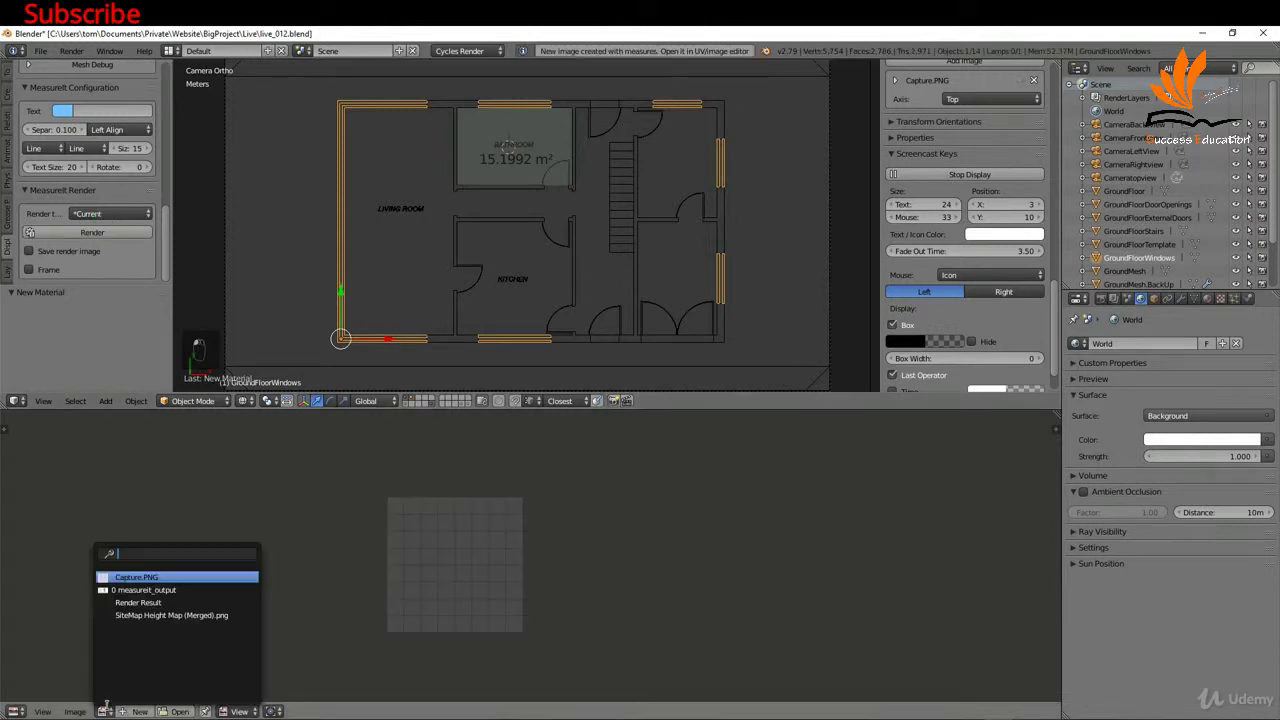
pyautogui.click(145, 590)
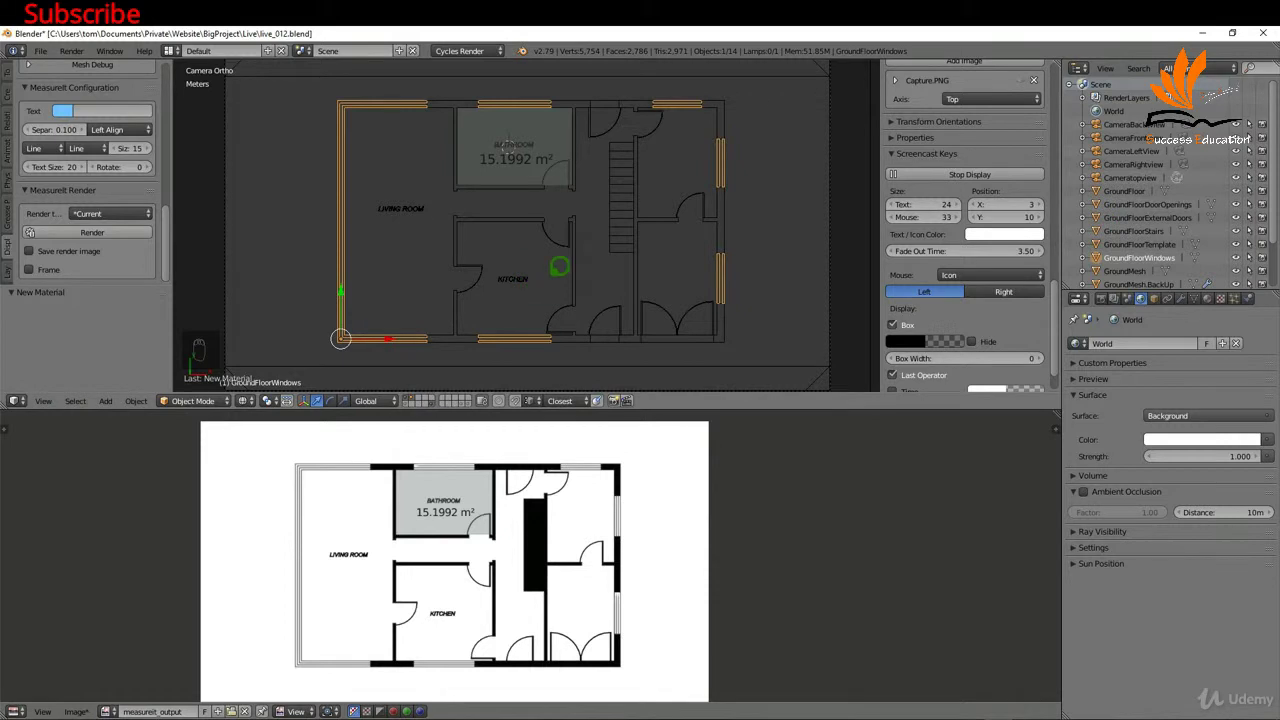
pyautogui.rightClick(558, 227)
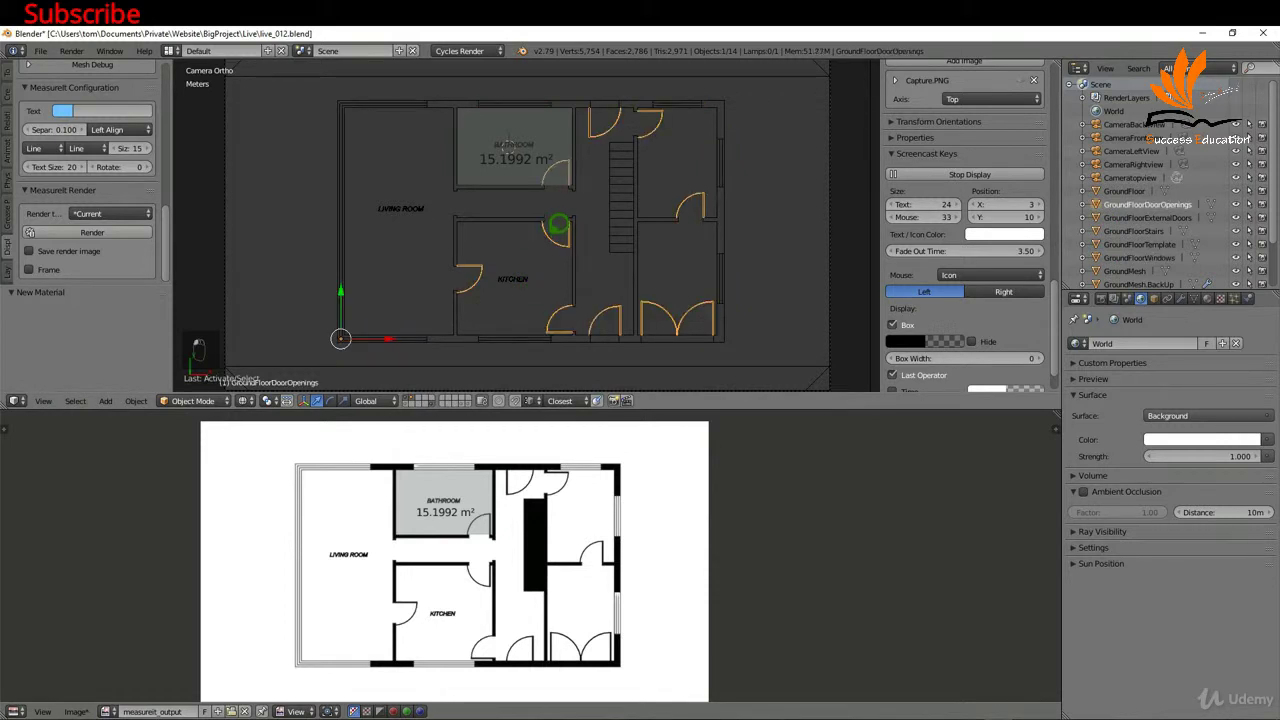
# - In Edit Mode on GroundFloorDoorOpenings, deselect all, then select each door swing arc as linked geometry
pyautogui.press('Tab')
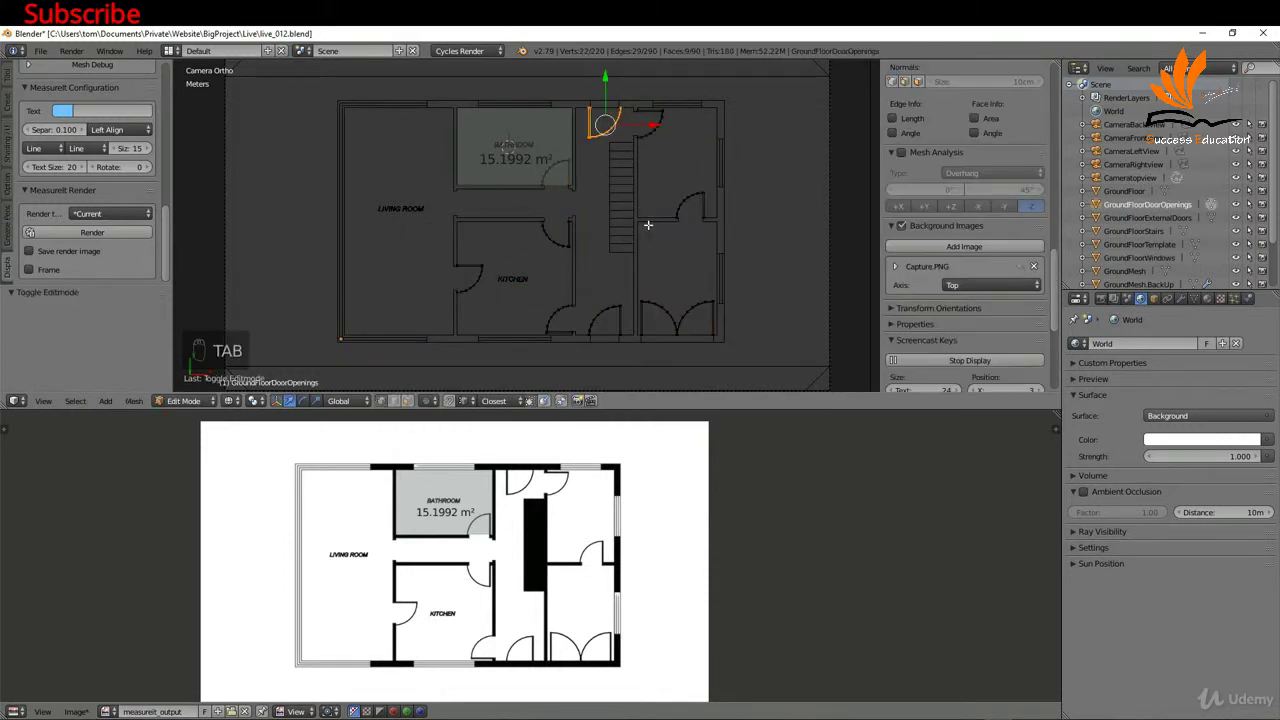
pyautogui.press('a')
pyautogui.press('a')
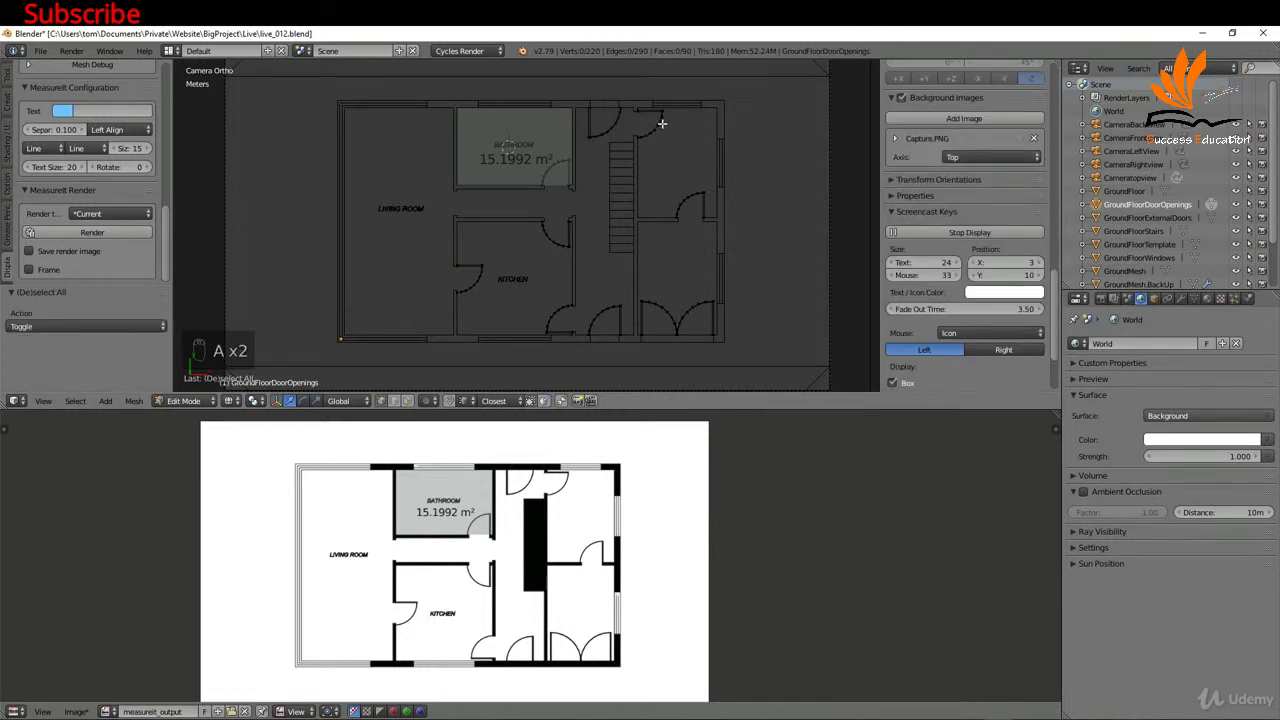
pyautogui.press('l')
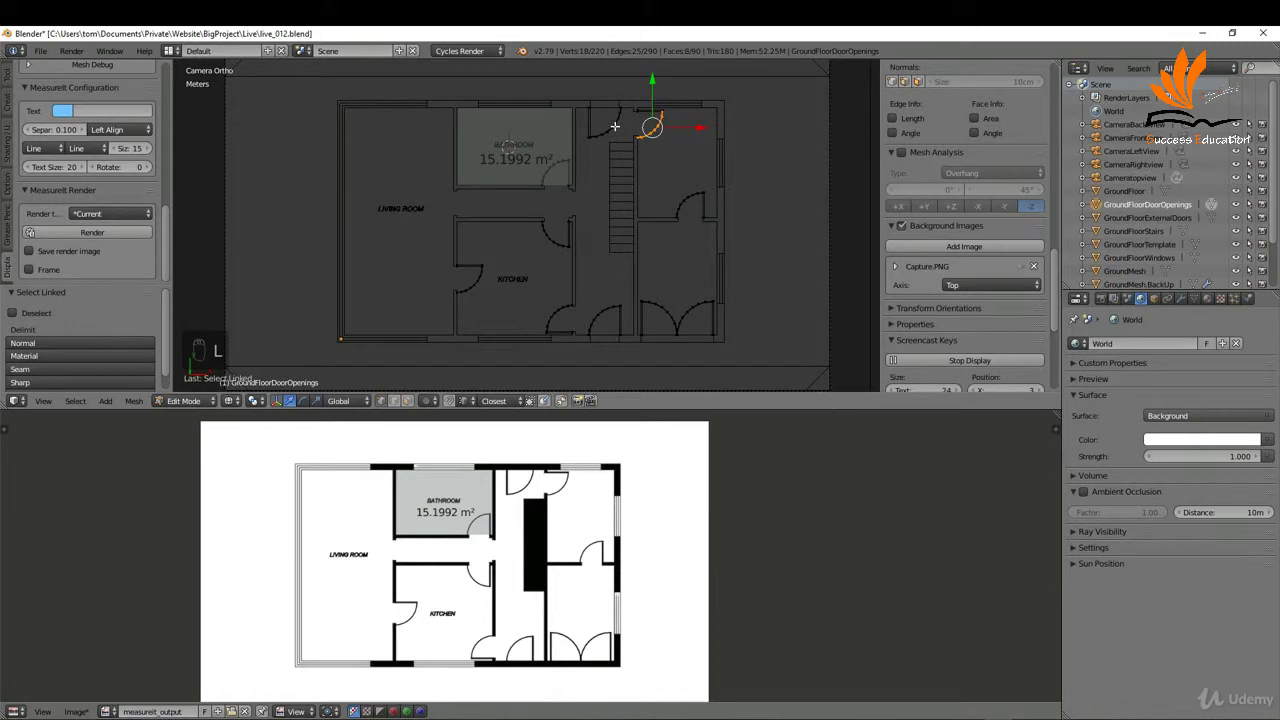
pyautogui.press('l')
pyautogui.press('l')
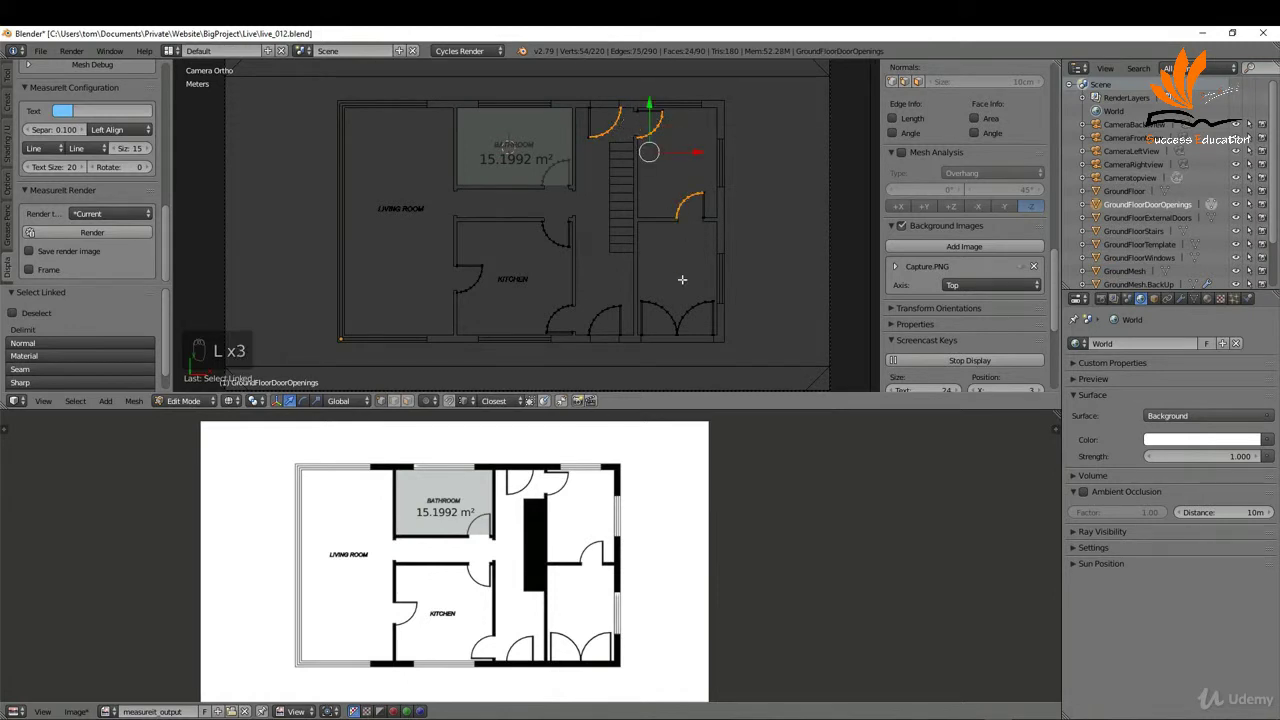
pyautogui.press('l')
pyautogui.press('l')
pyautogui.press('l')
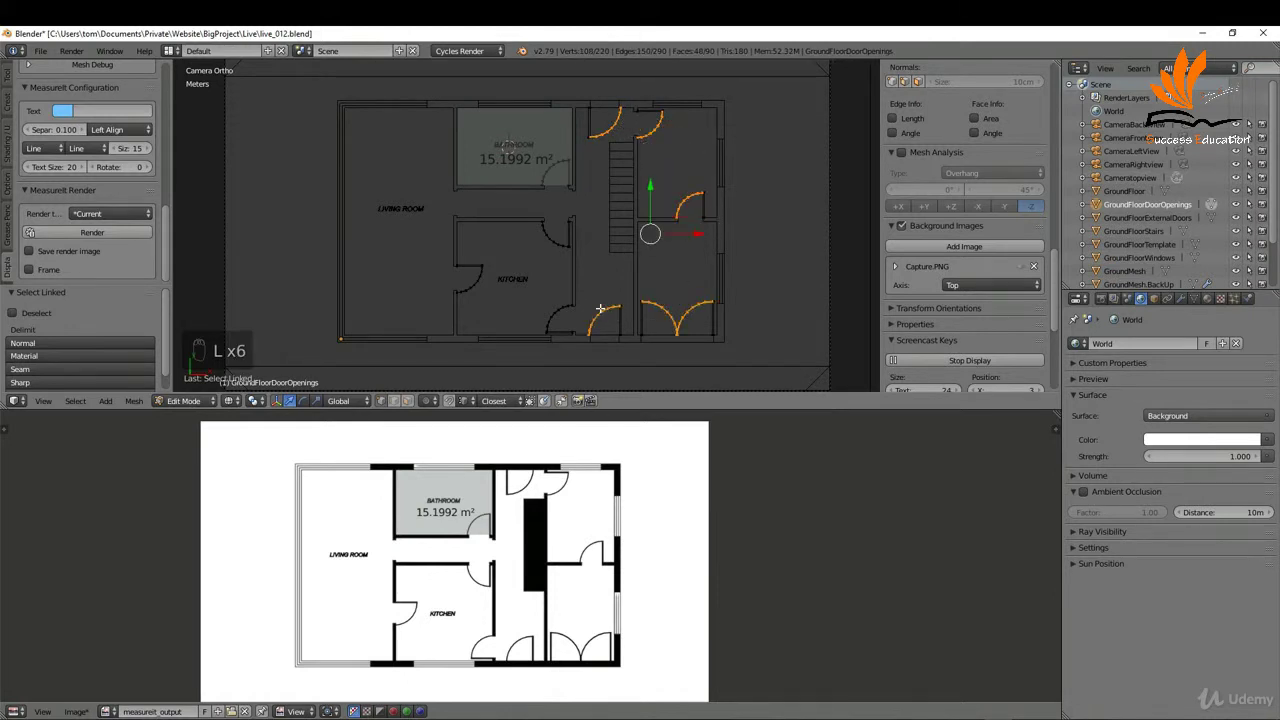
pyautogui.press('l')
pyautogui.press('l')
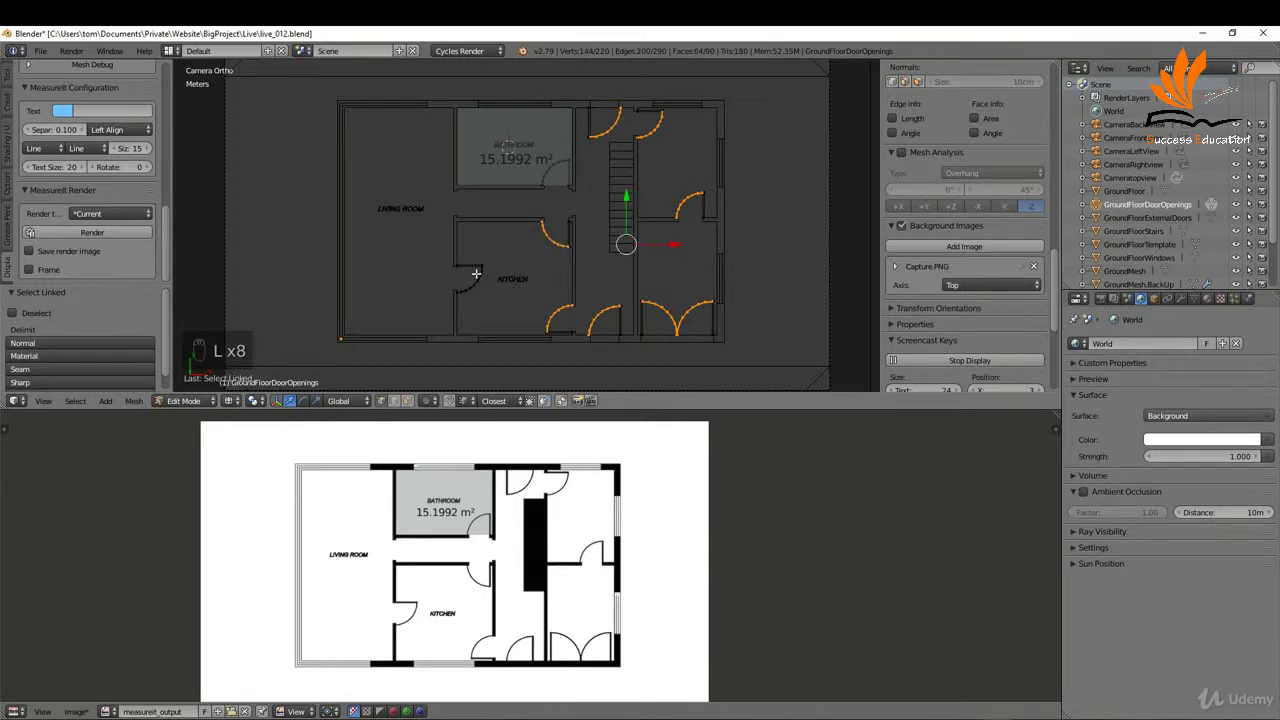
pyautogui.press('l')
pyautogui.press('l')
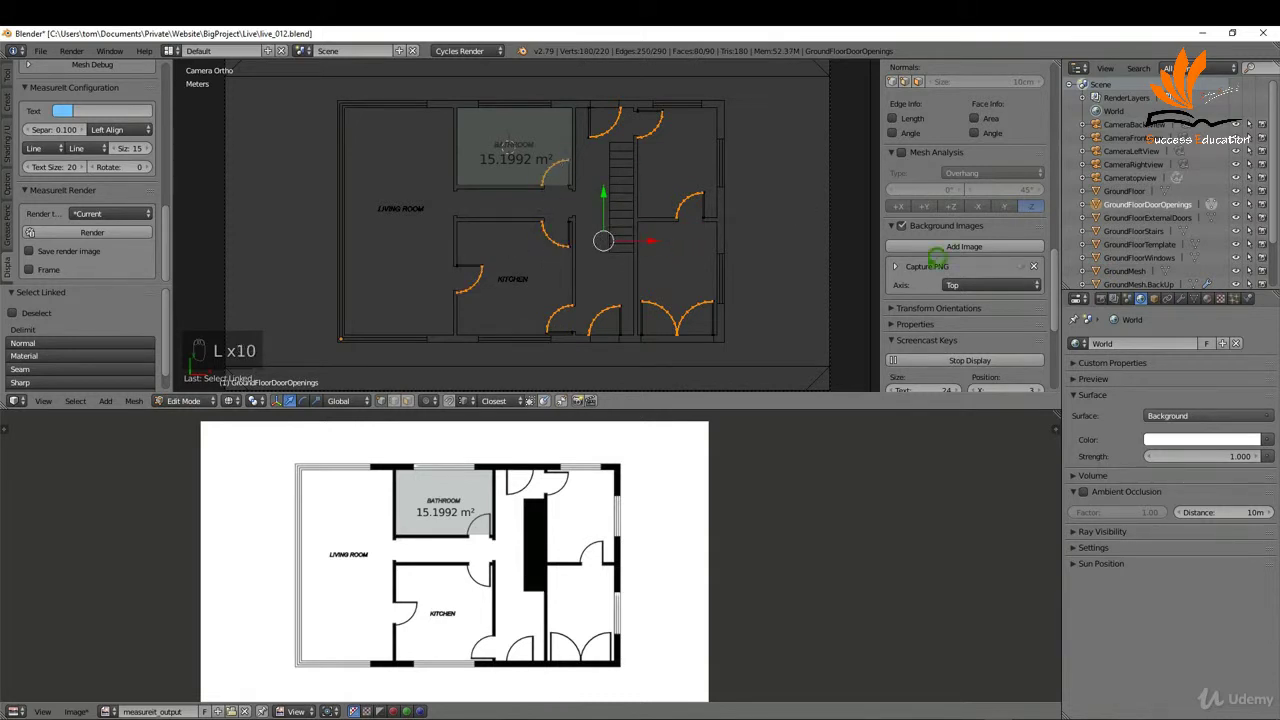
pyautogui.click(1209, 296)
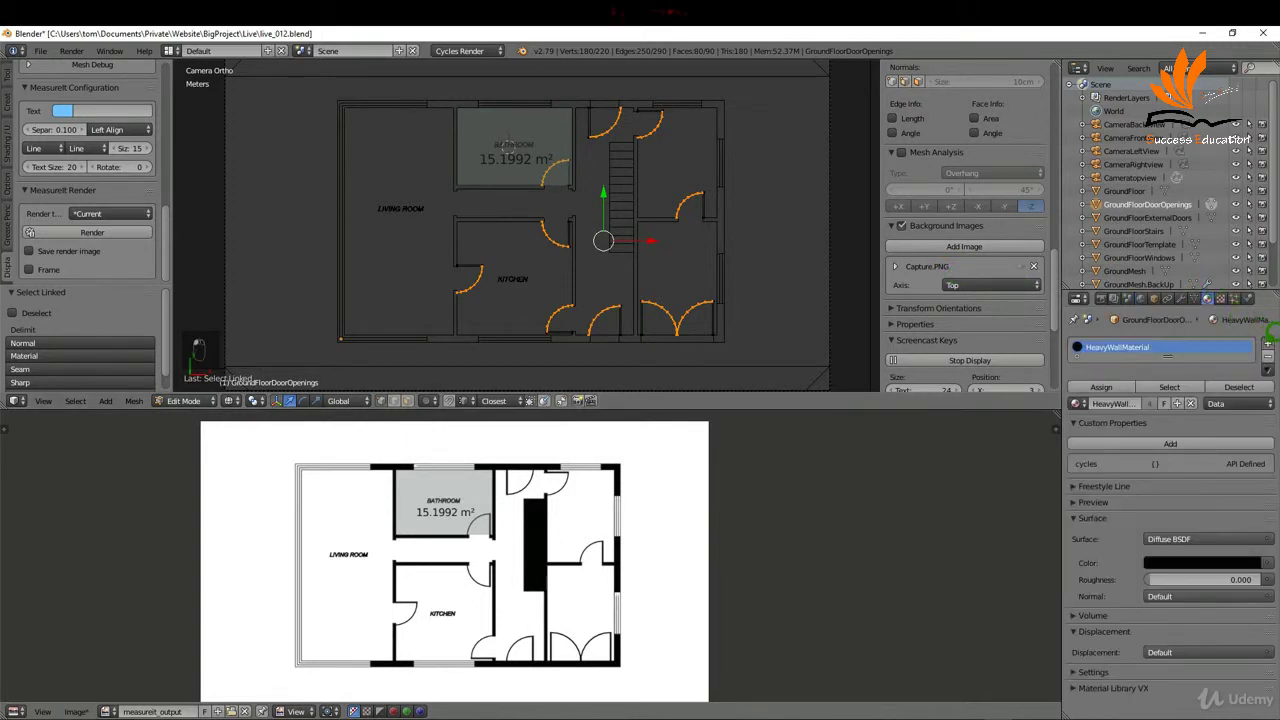
# - Copy WindowMaterial as a new DoorOutlineMaterial, assign it to the door swing arcs, and return to Object Mode
pyautogui.click(1268, 341)
pyautogui.click(1079, 434)
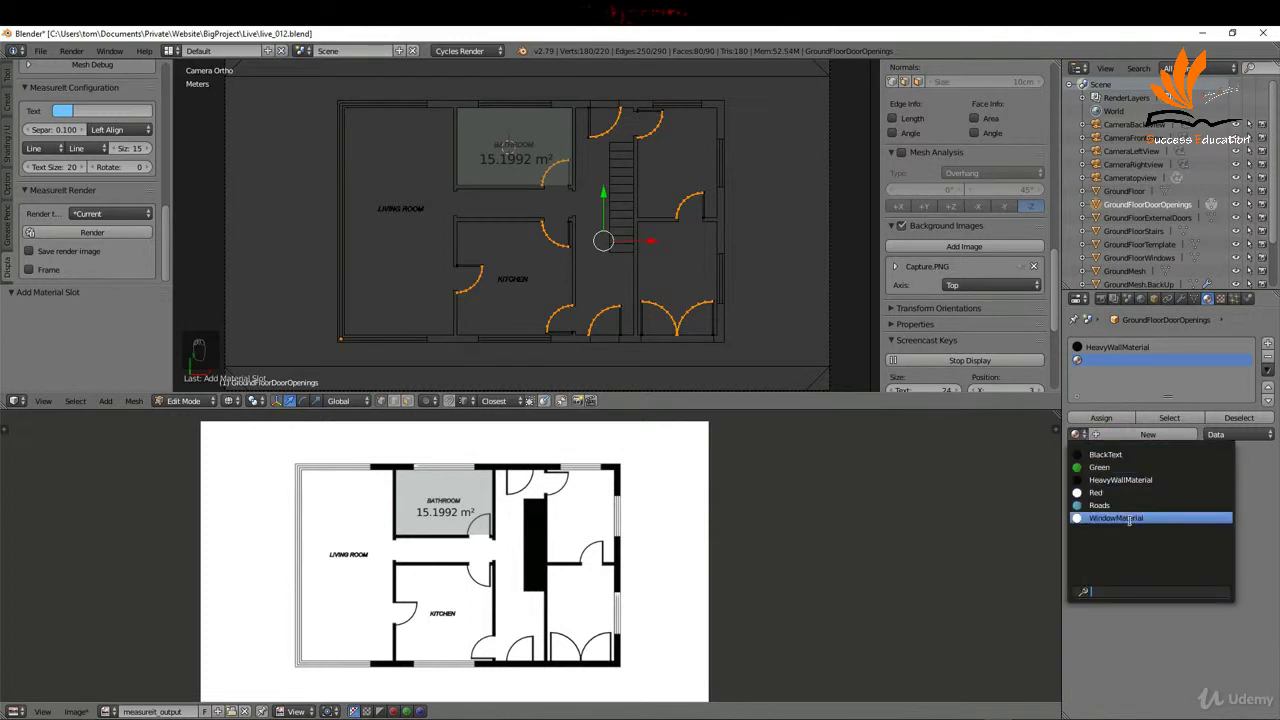
pyautogui.click(1130, 518)
pyautogui.click(1165, 433)
pyautogui.doubleClick(1146, 434)
pyautogui.hotkey('ctrl', 'a')
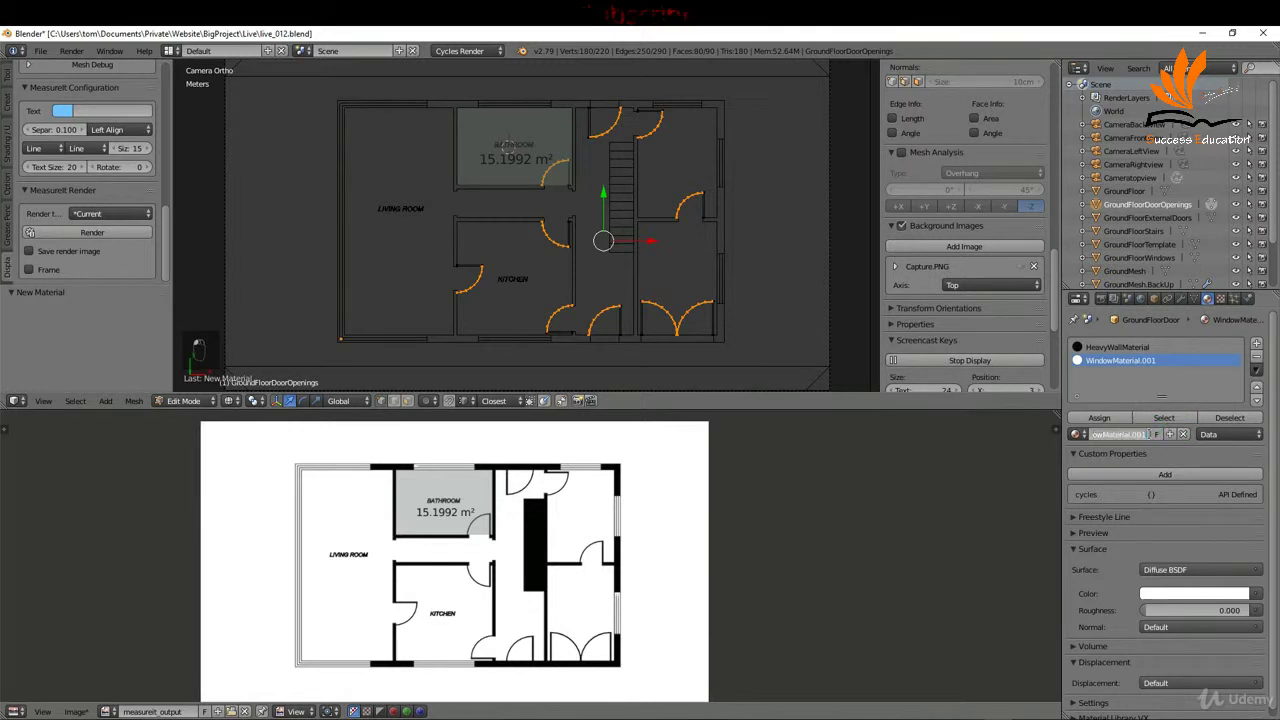
pyautogui.write('DoorOutlineMaterial')
pyautogui.click(1074, 421)
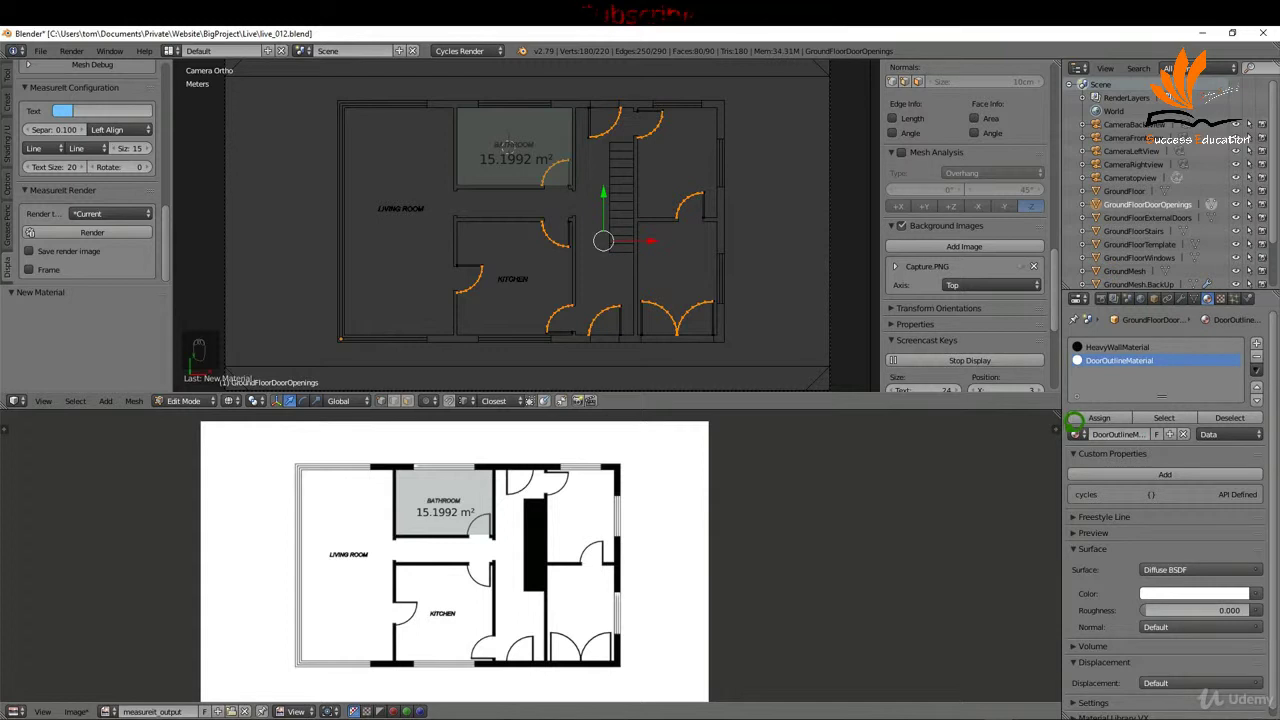
pyautogui.click(1108, 410)
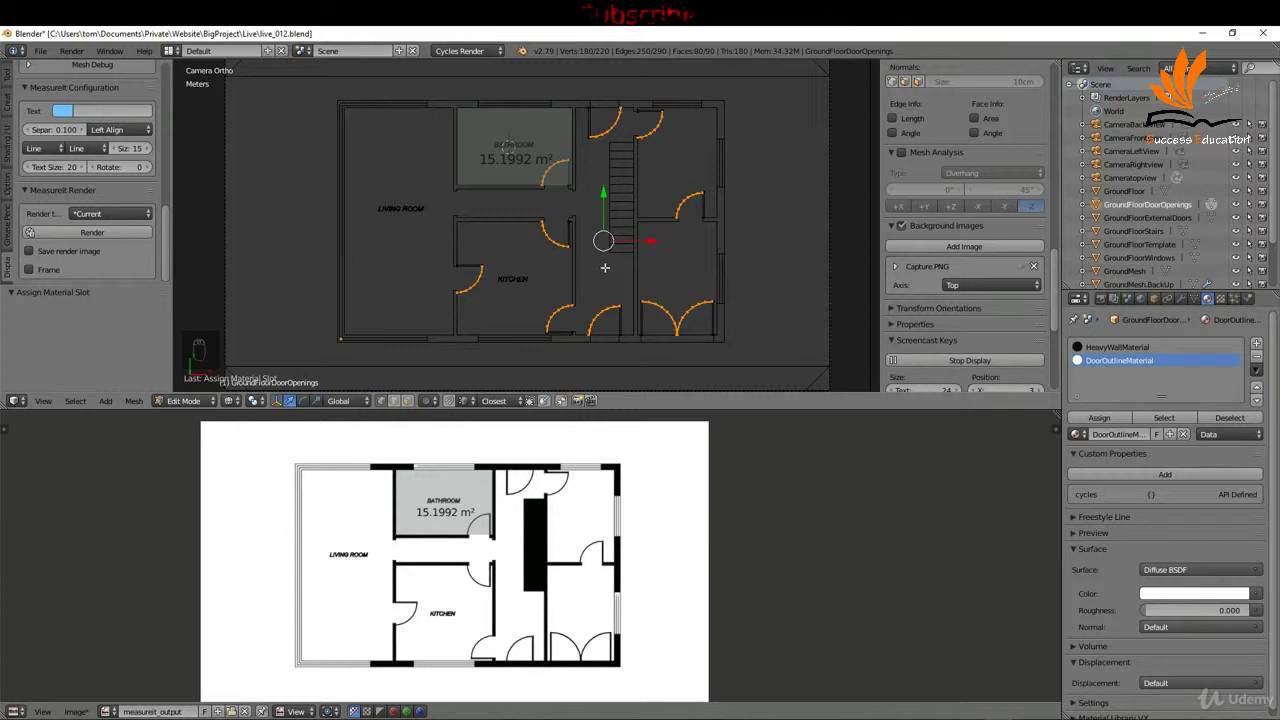
pyautogui.press('Tab')
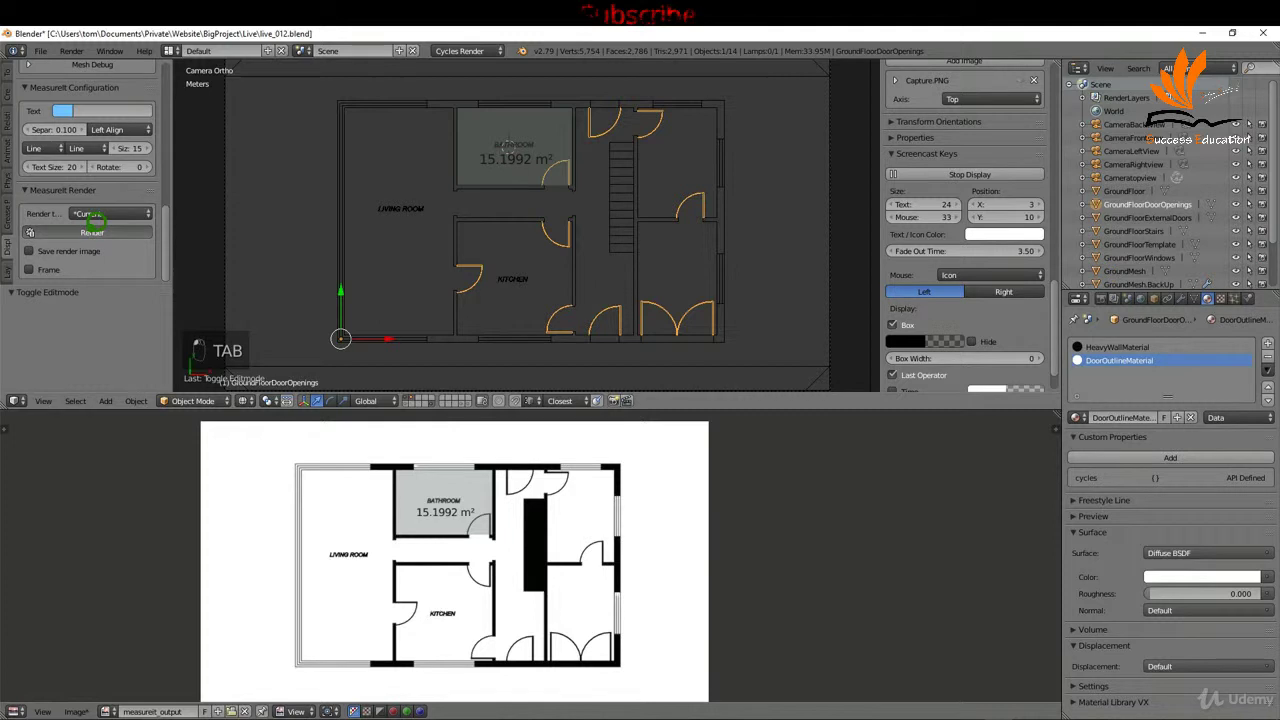
# - Render the floor plan with MeasureIt and display measureit_output in the image editor
pyautogui.click(90, 219)
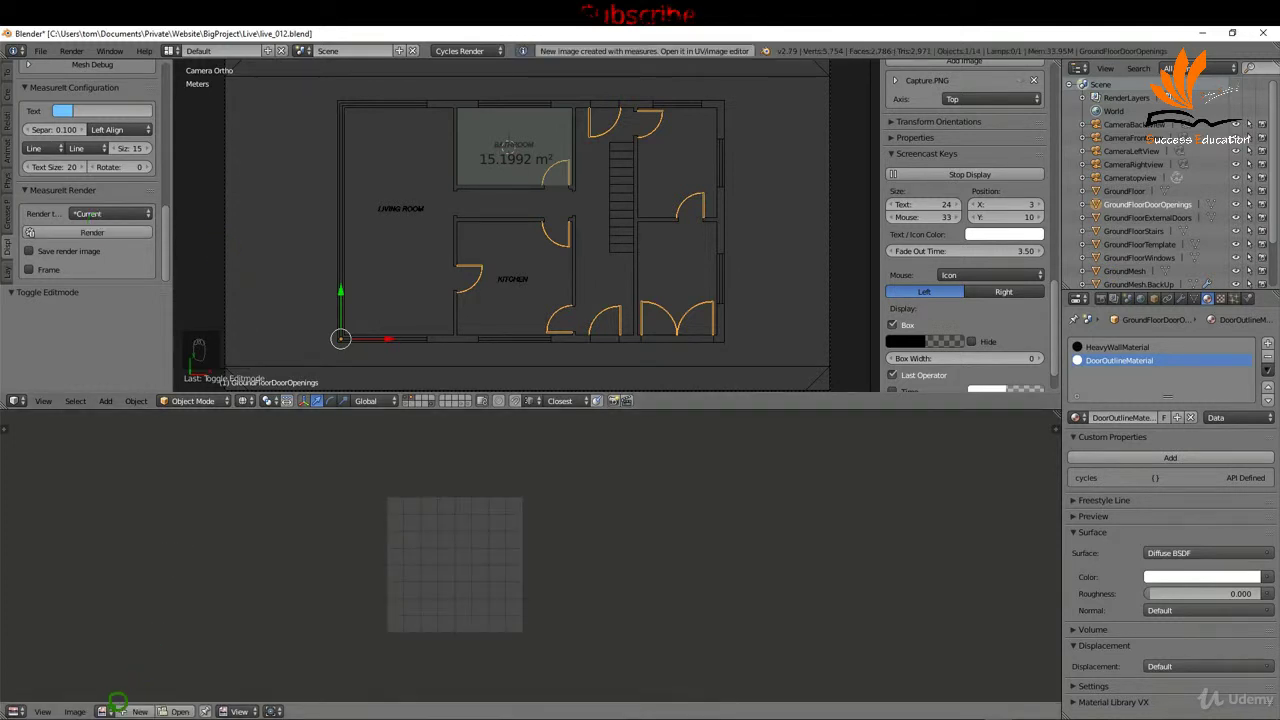
pyautogui.click(106, 711)
pyautogui.click(145, 590)
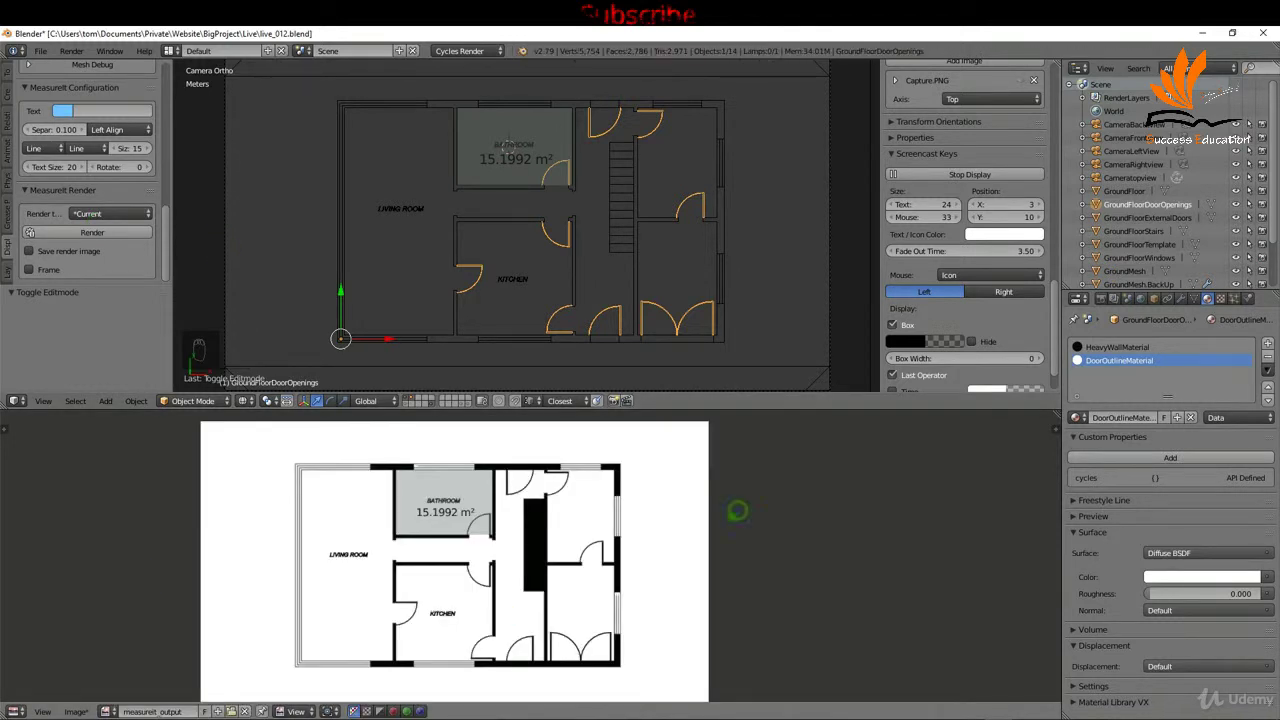
# - Enlarge the 3D viewport over the image area and zoom in on the plan
pyautogui.moveTo(735, 401); pyautogui.dragTo(745, 645)
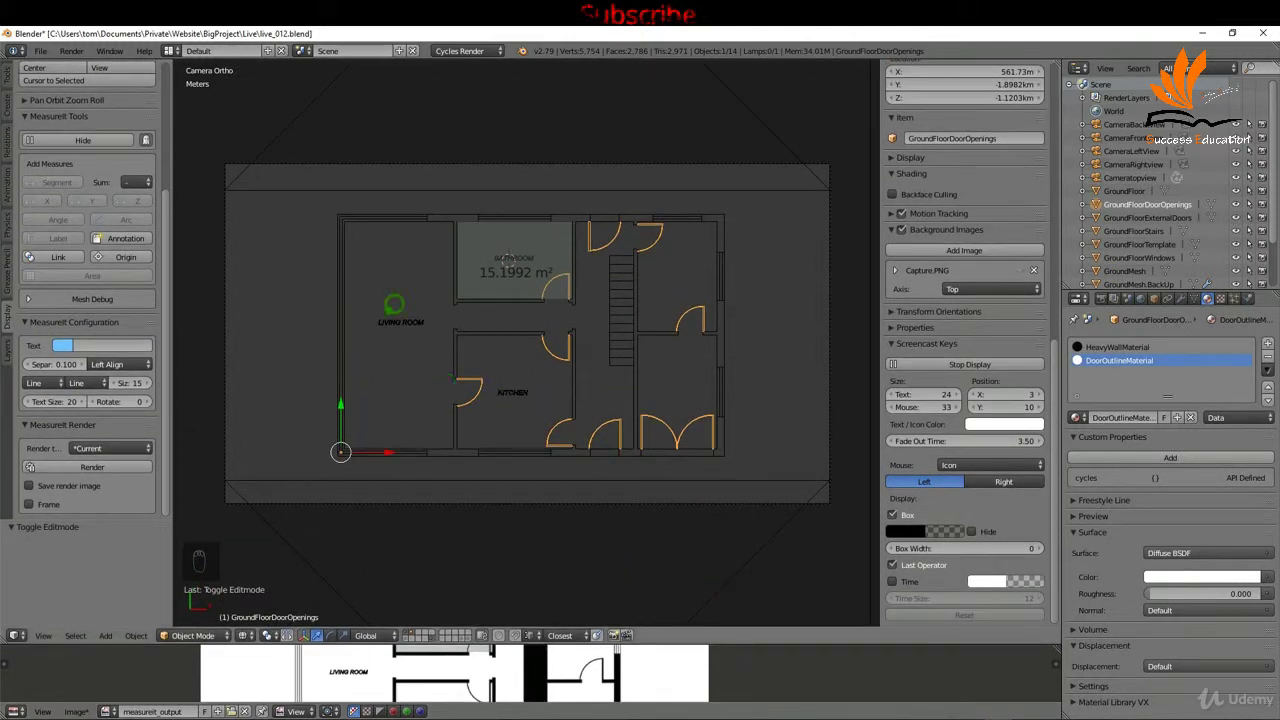
pyautogui.scroll(2, 361, 269)
pyautogui.scroll(1, 361, 269)
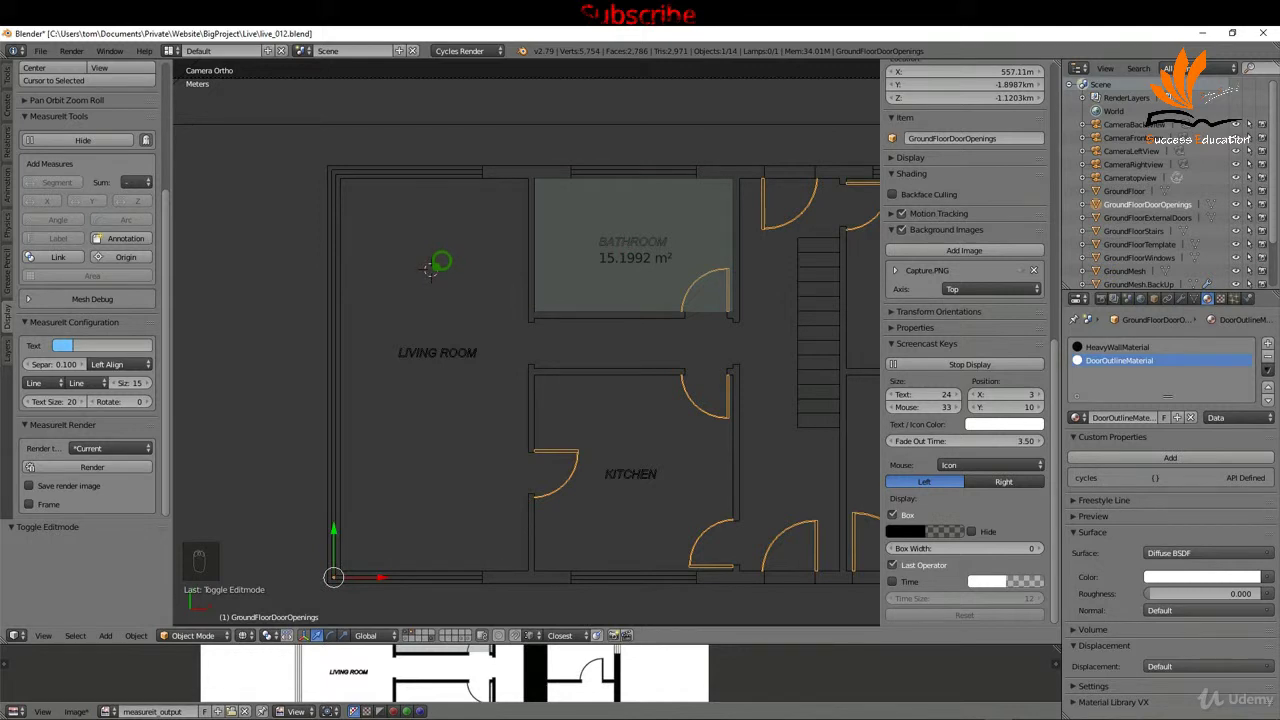
# - Add a mesh plane at the 3D cursor in the living room
pyautogui.hotkey('shift', 'a')
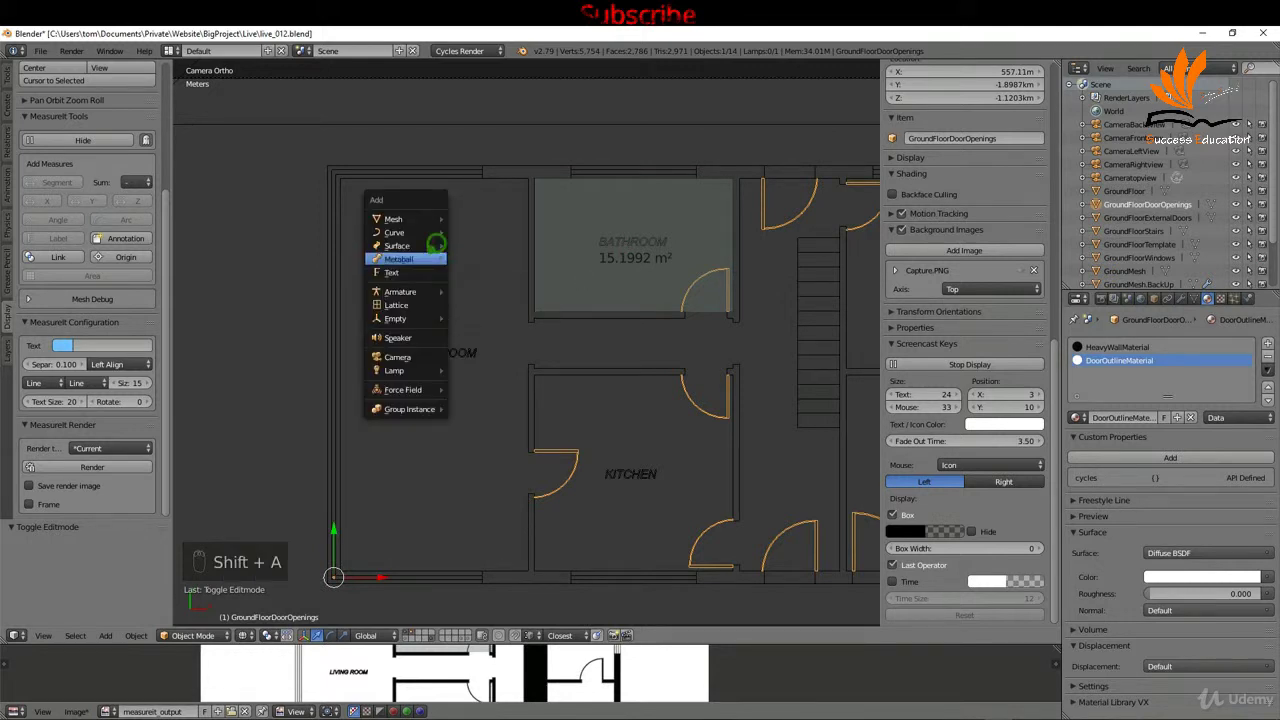
pyautogui.moveTo(418, 216)
pyautogui.click(476, 218)
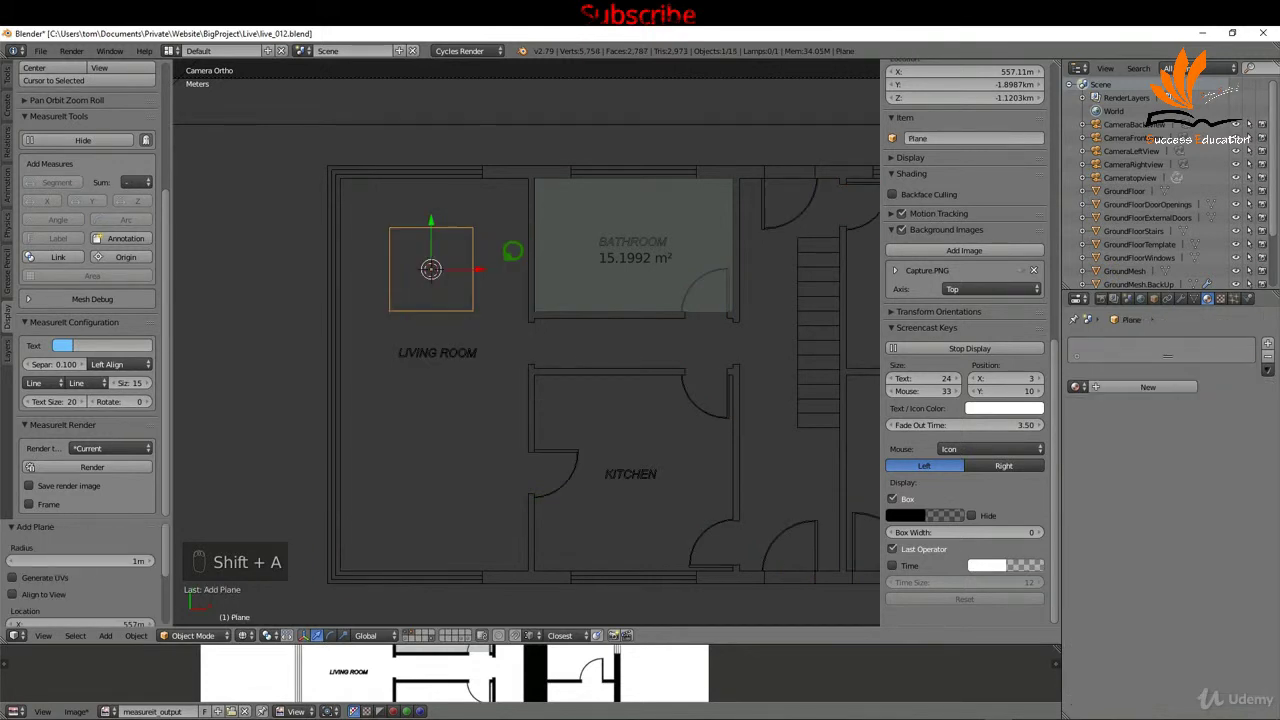
pyautogui.scroll(4, 942, 264)
pyautogui.scroll(8, 942, 264)
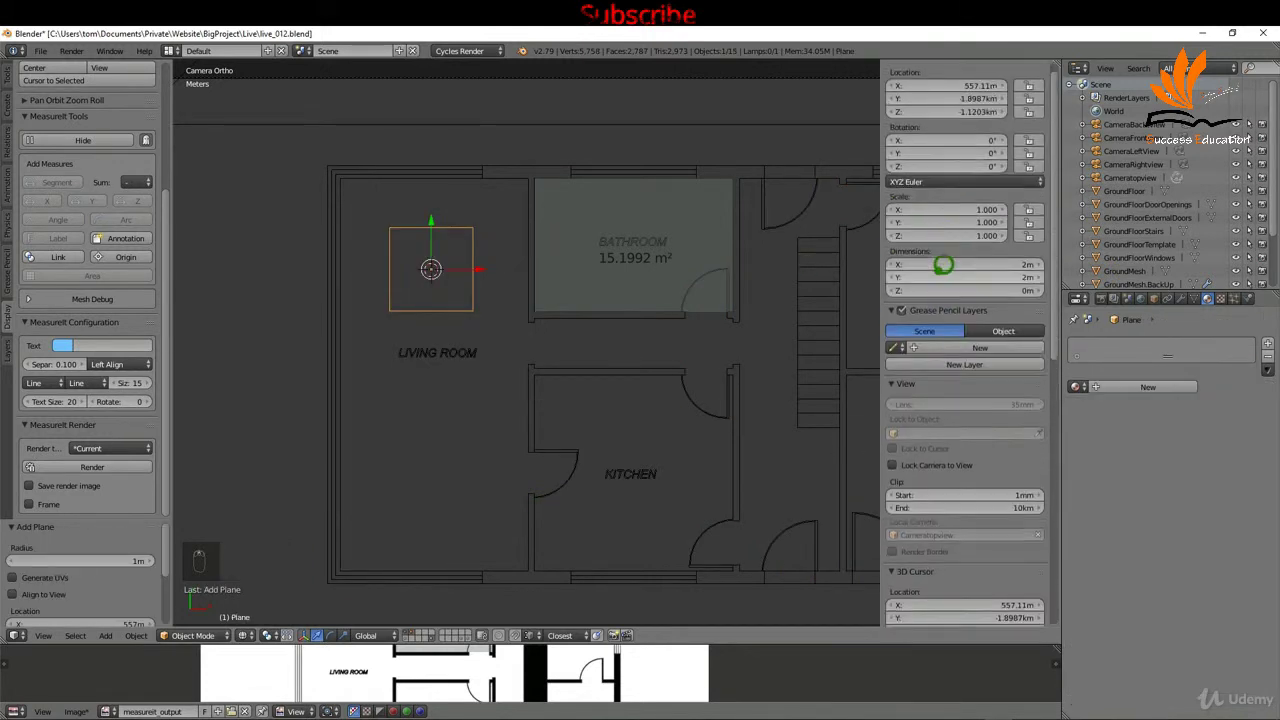
# - Size the plane to 1.98 m by 1 m and move it up along Y
pyautogui.click(984, 279)
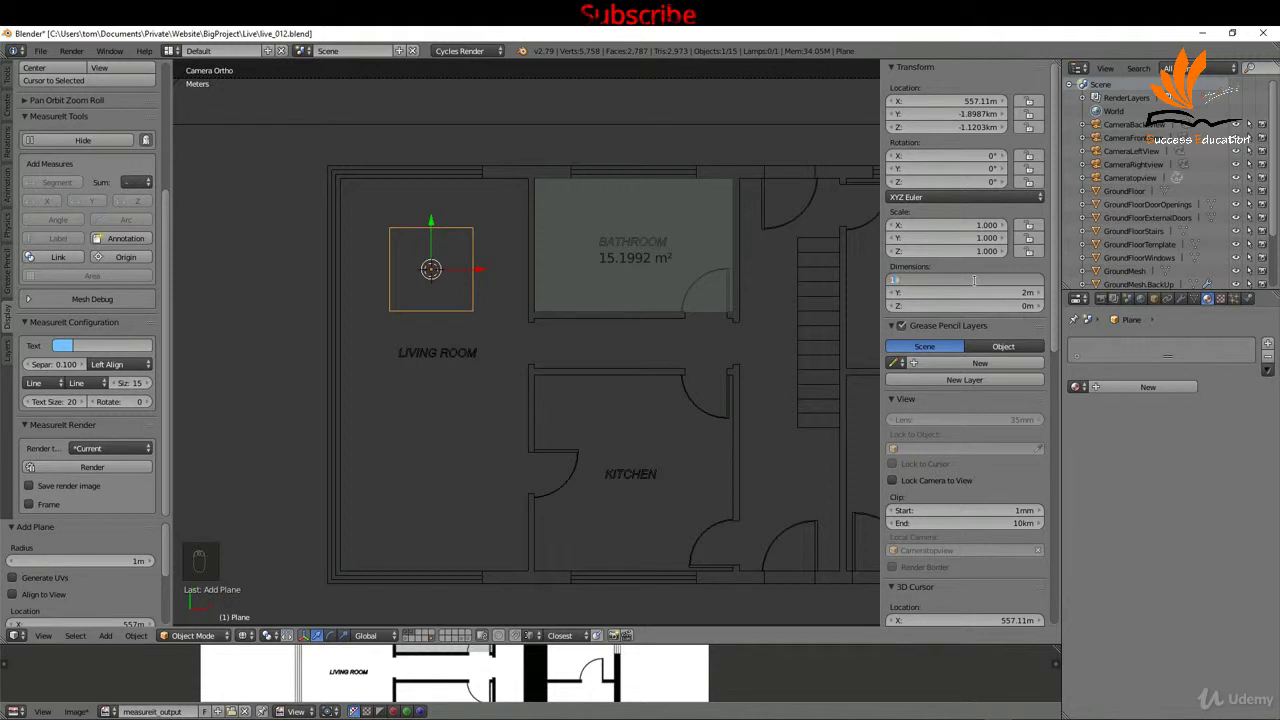
pyautogui.write('1.98')
pyautogui.press('Tab')
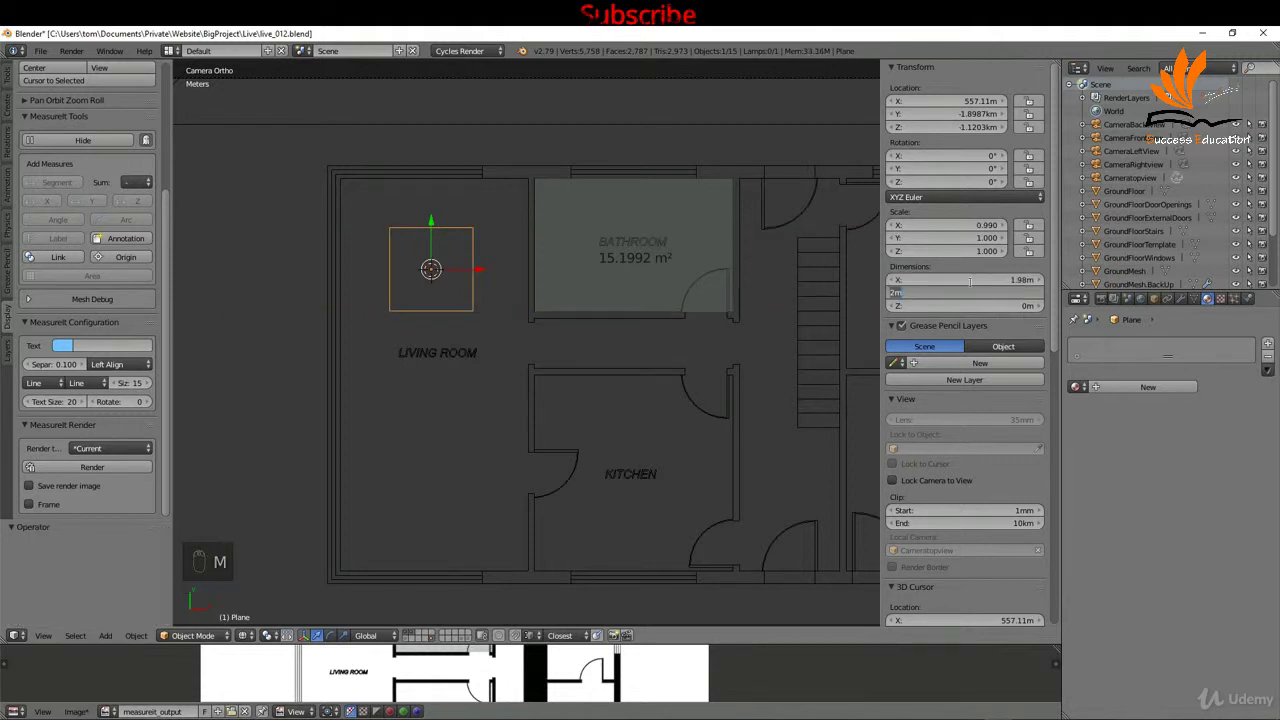
pyautogui.write('1m')
pyautogui.click(981, 272)
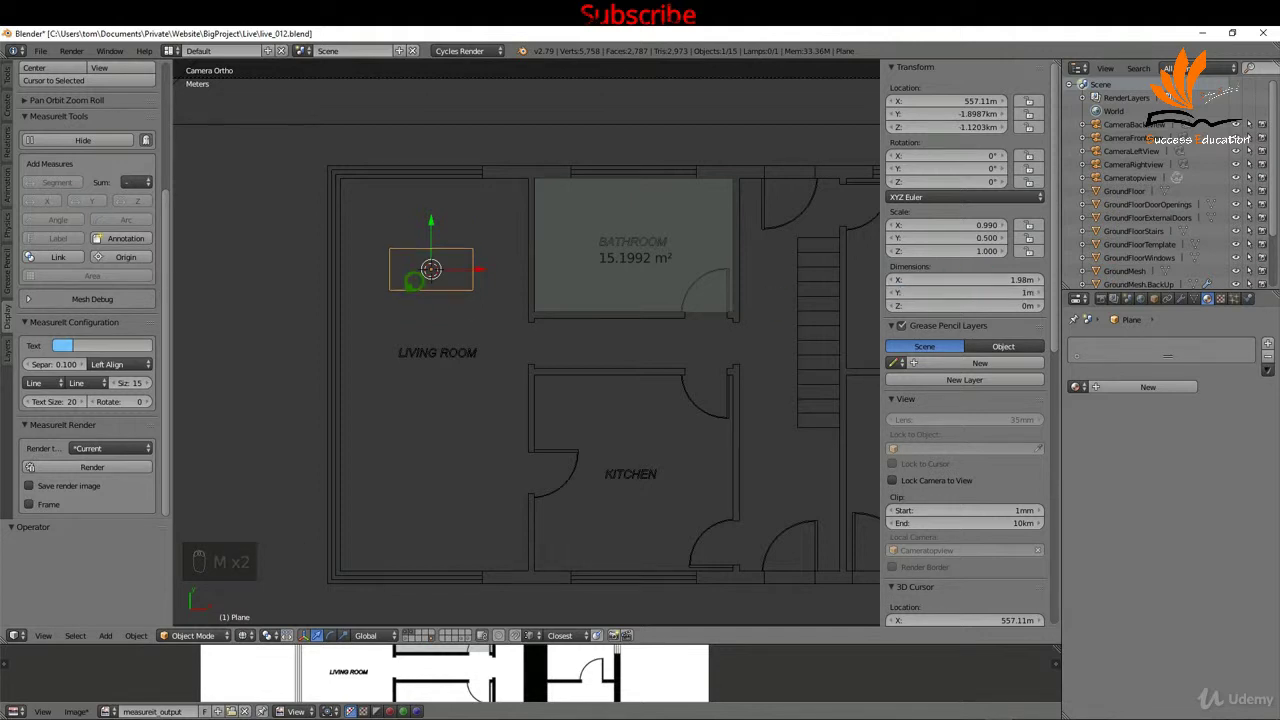
pyautogui.press('g')
pyautogui.press('y')
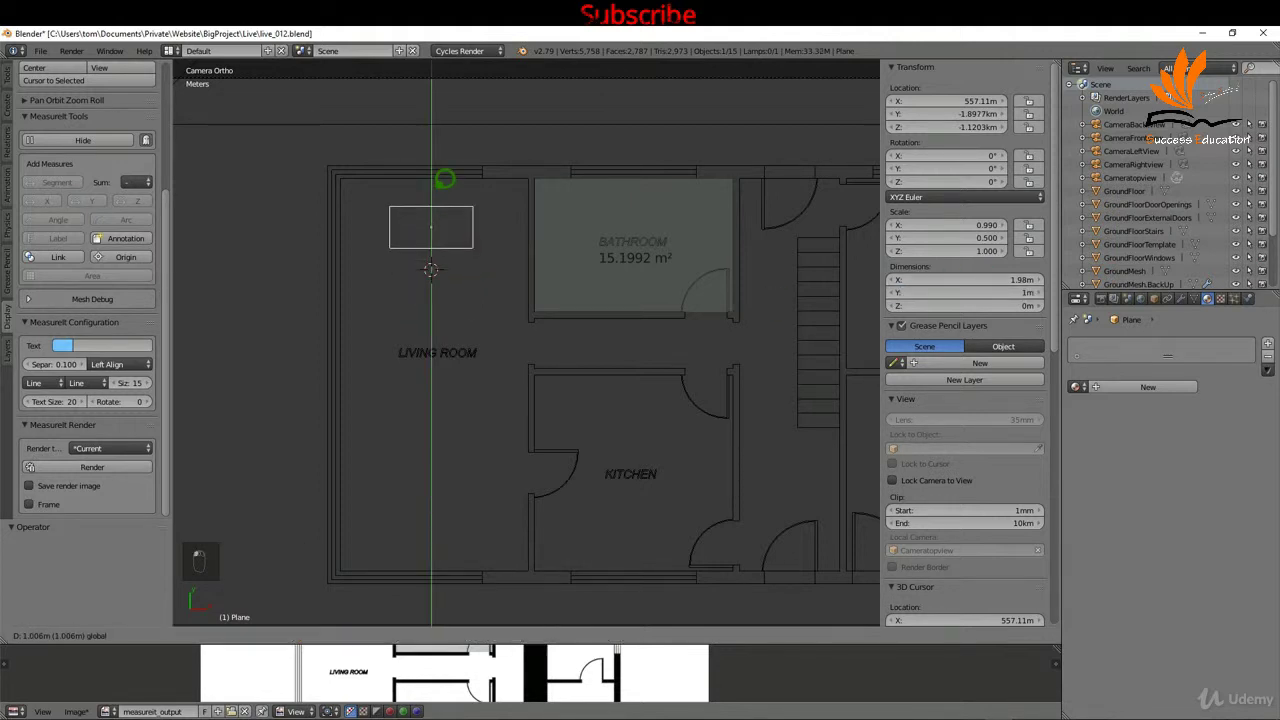
pyautogui.click(444, 179)
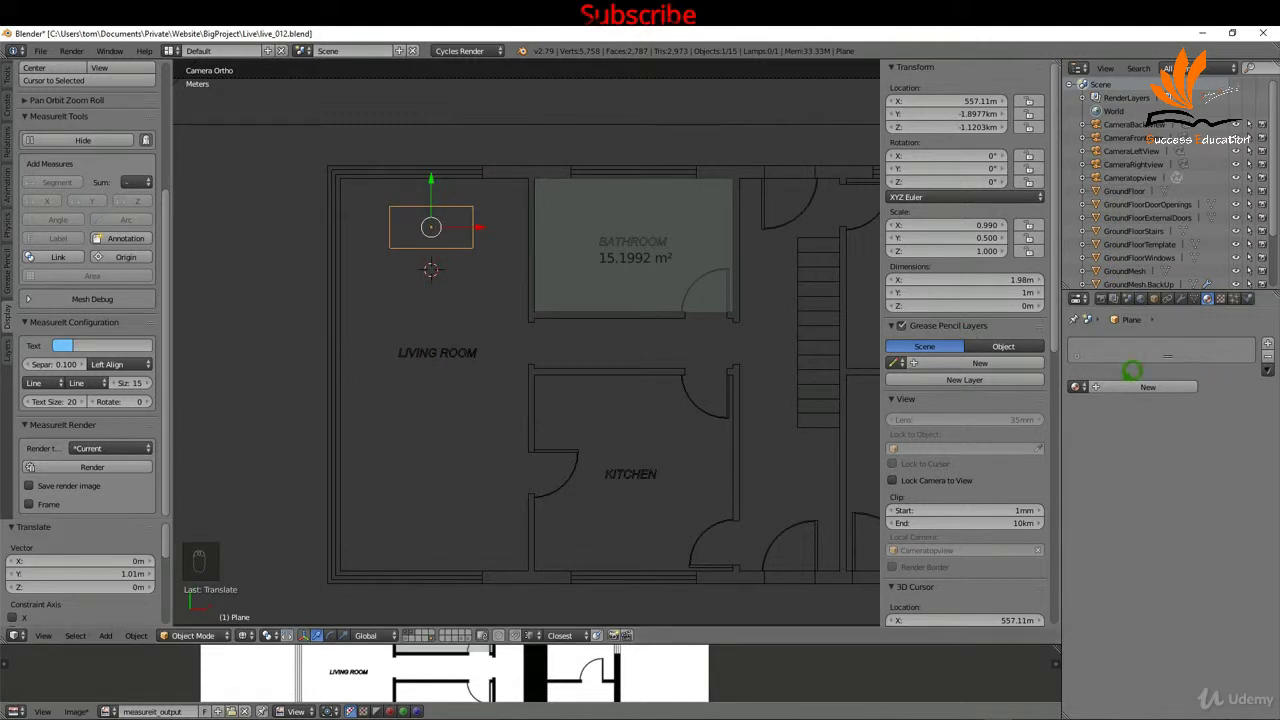
# - Give the plane a new Furniture material copied from DoorOutlineMaterial, then duplicate it
pyautogui.click(1080, 386)
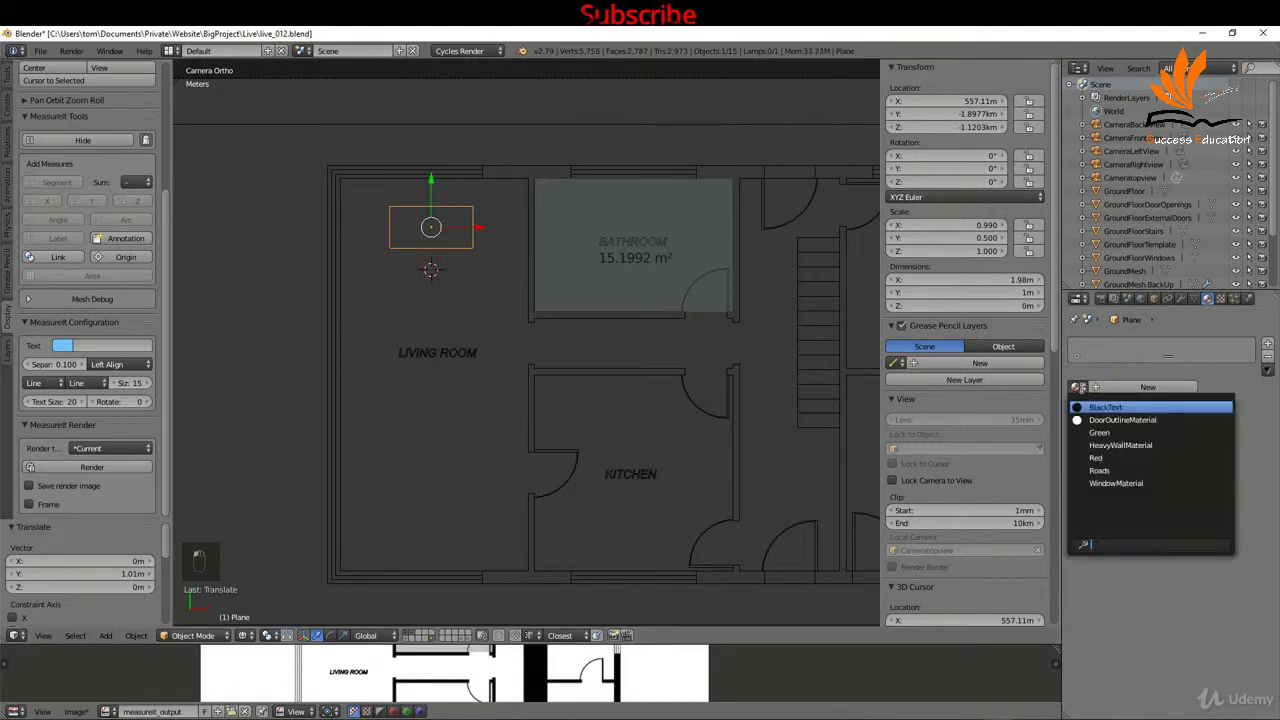
pyautogui.click(1150, 418)
pyautogui.click(1177, 386)
pyautogui.click(1138, 388)
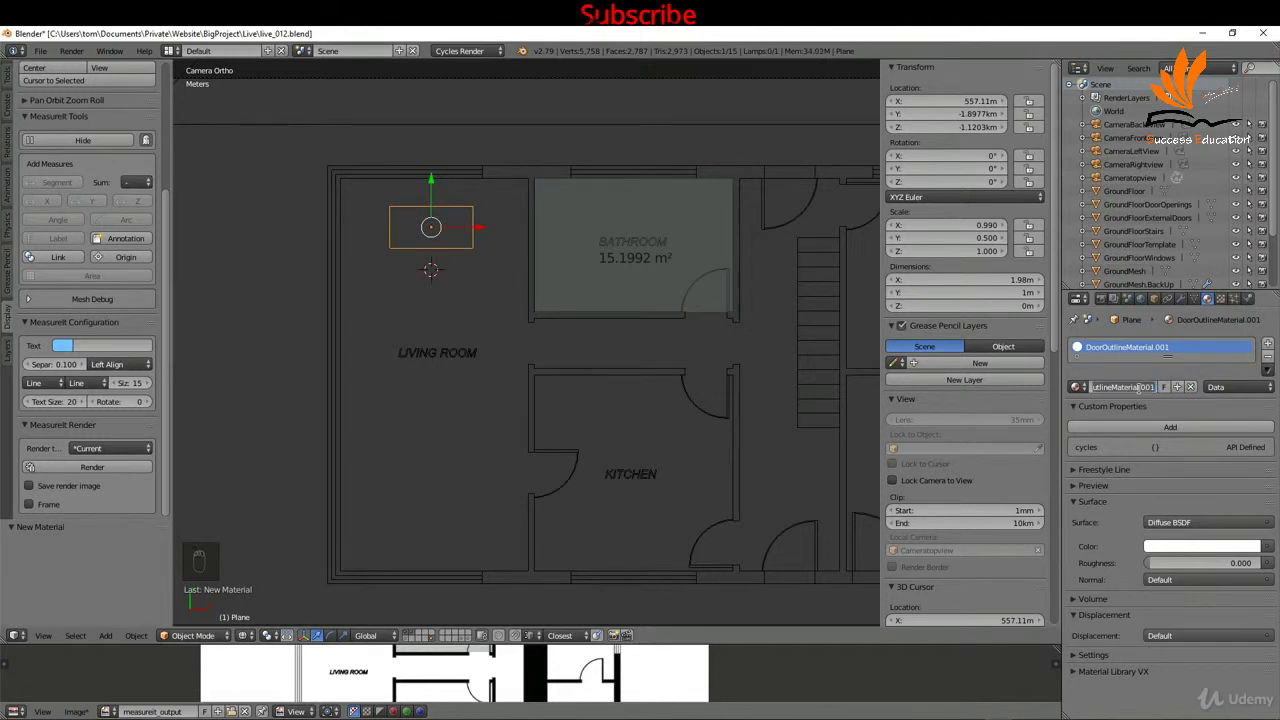
pyautogui.write('Furniture')
pyautogui.click(1150, 379)
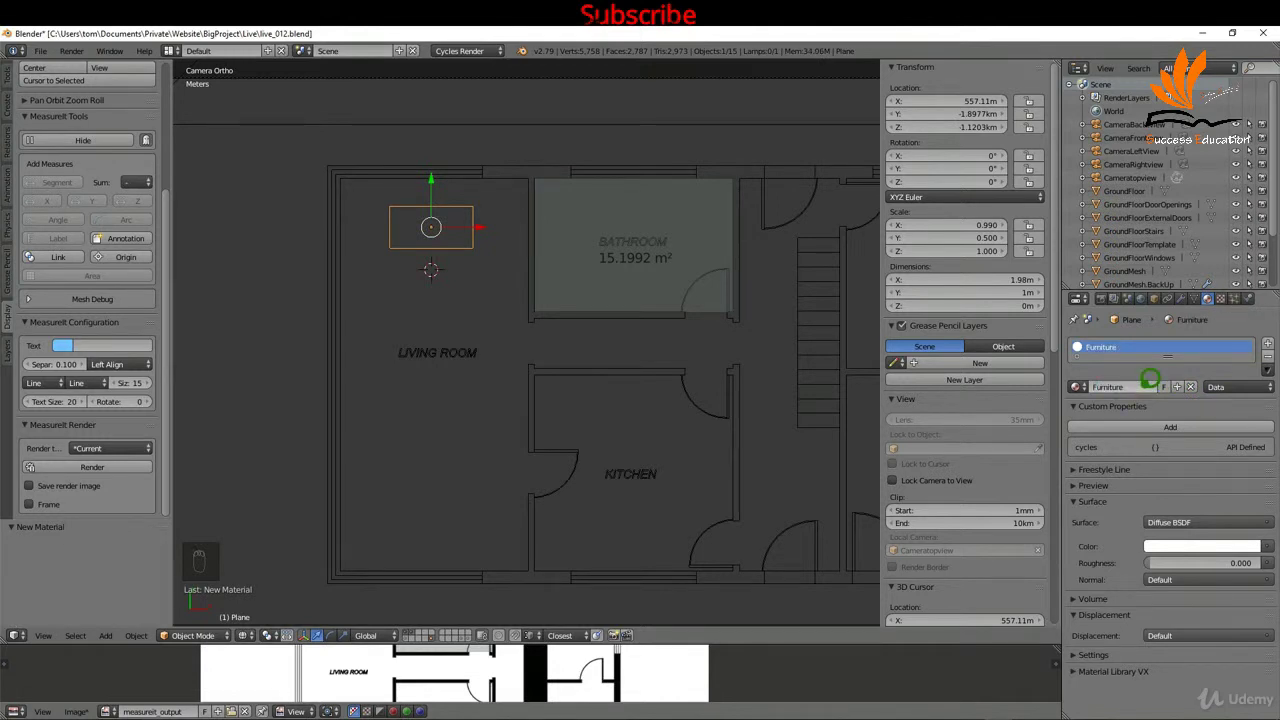
pyautogui.hotkey('shift', 'd')
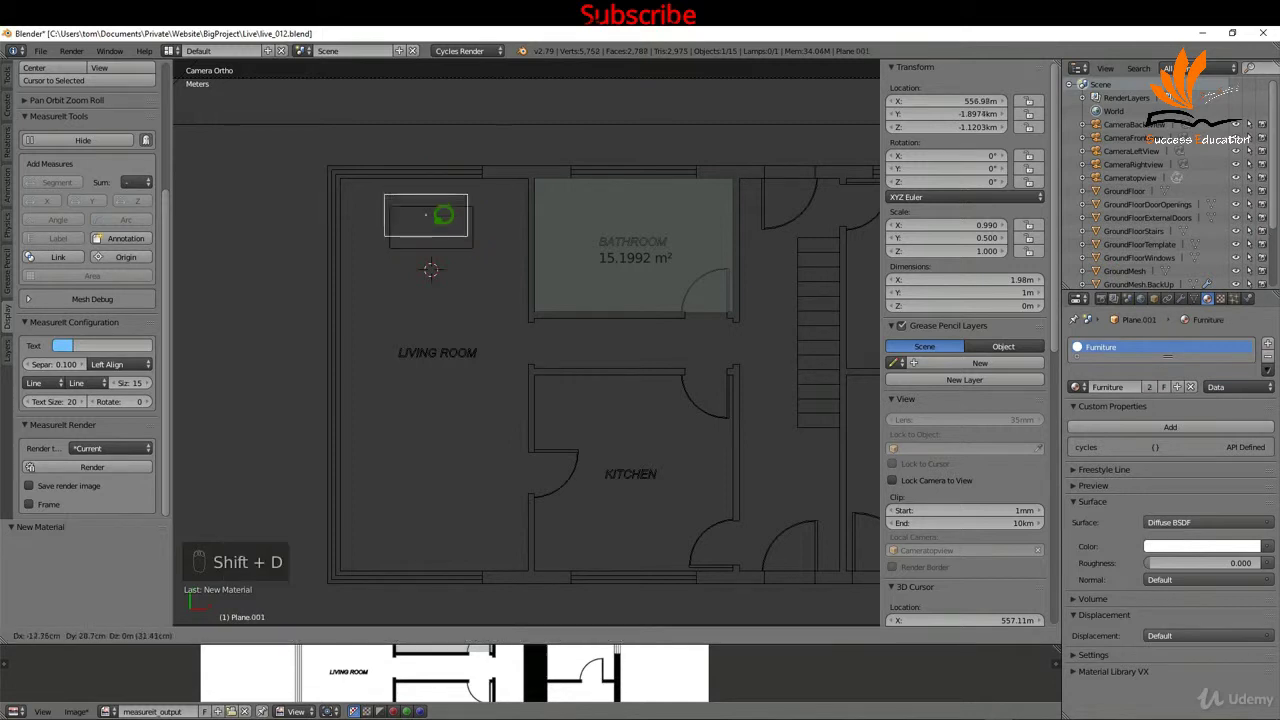
# - Shrink the duplicate plane overall, then narrow it in X and shorten it in Y
pyautogui.rightClick(444, 216)
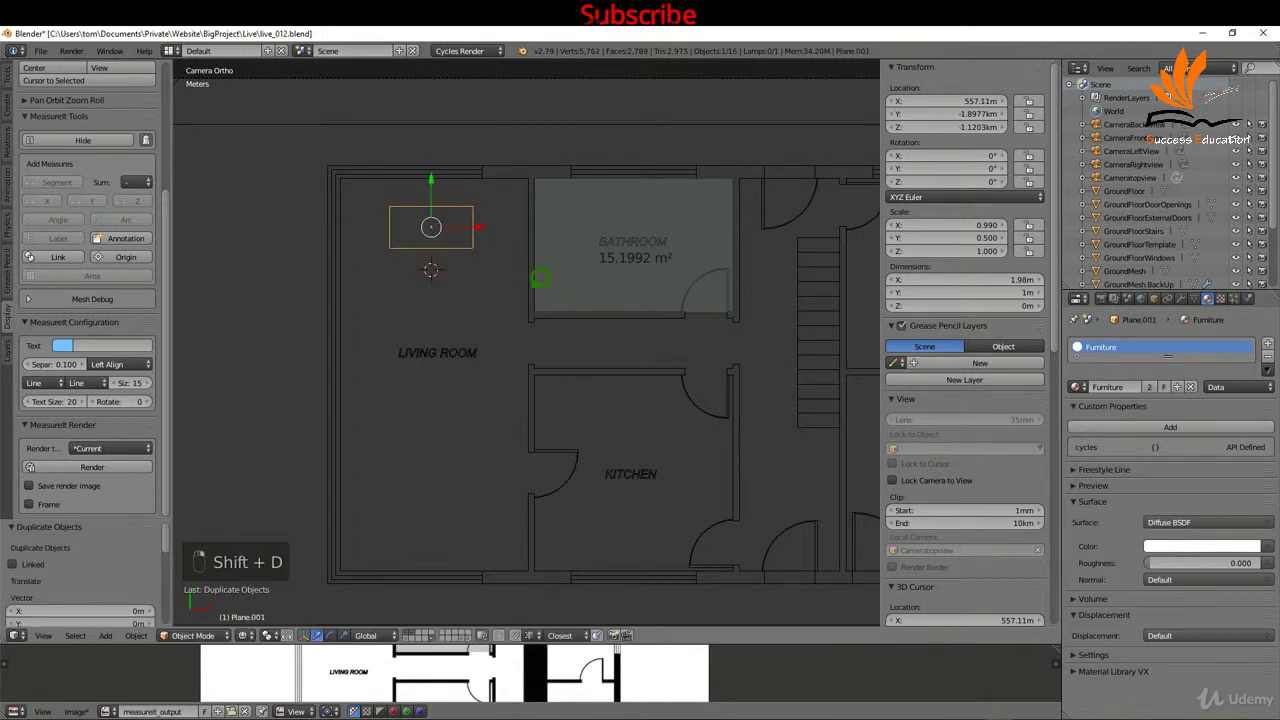
pyautogui.press('s')
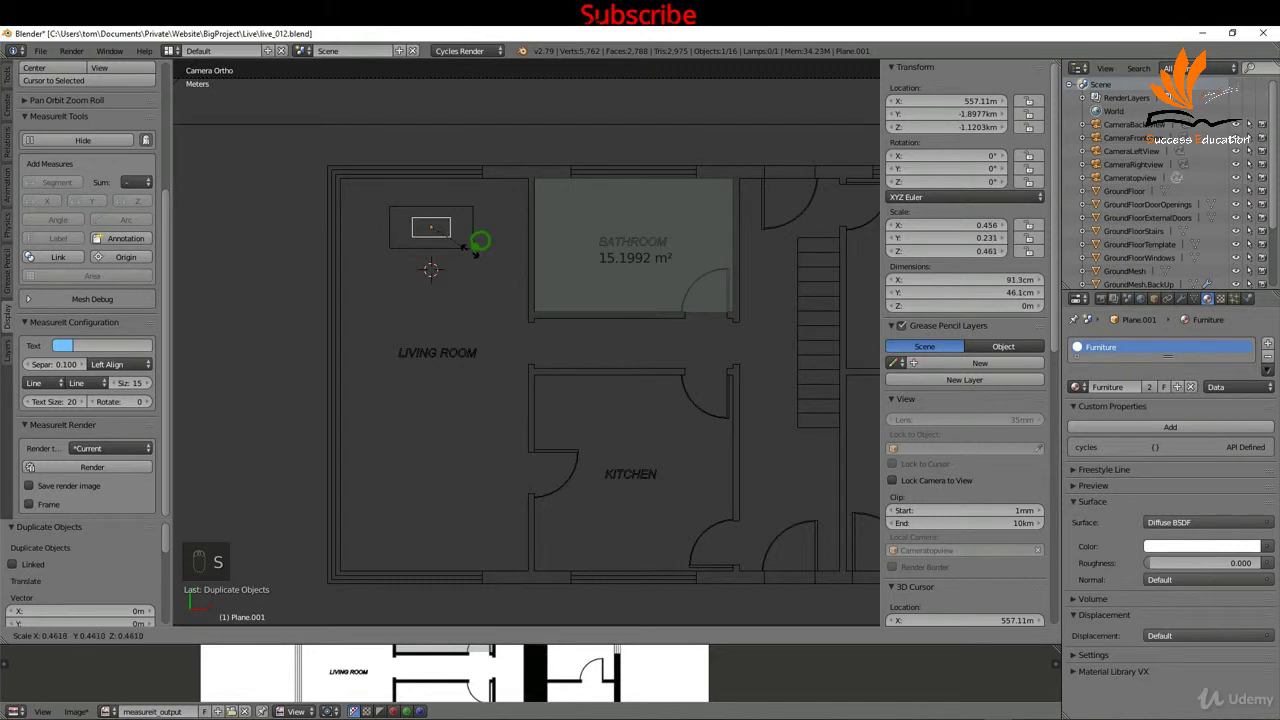
pyautogui.click(478, 242)
pyautogui.press('s')
pyautogui.press('x')
pyautogui.click(494, 241)
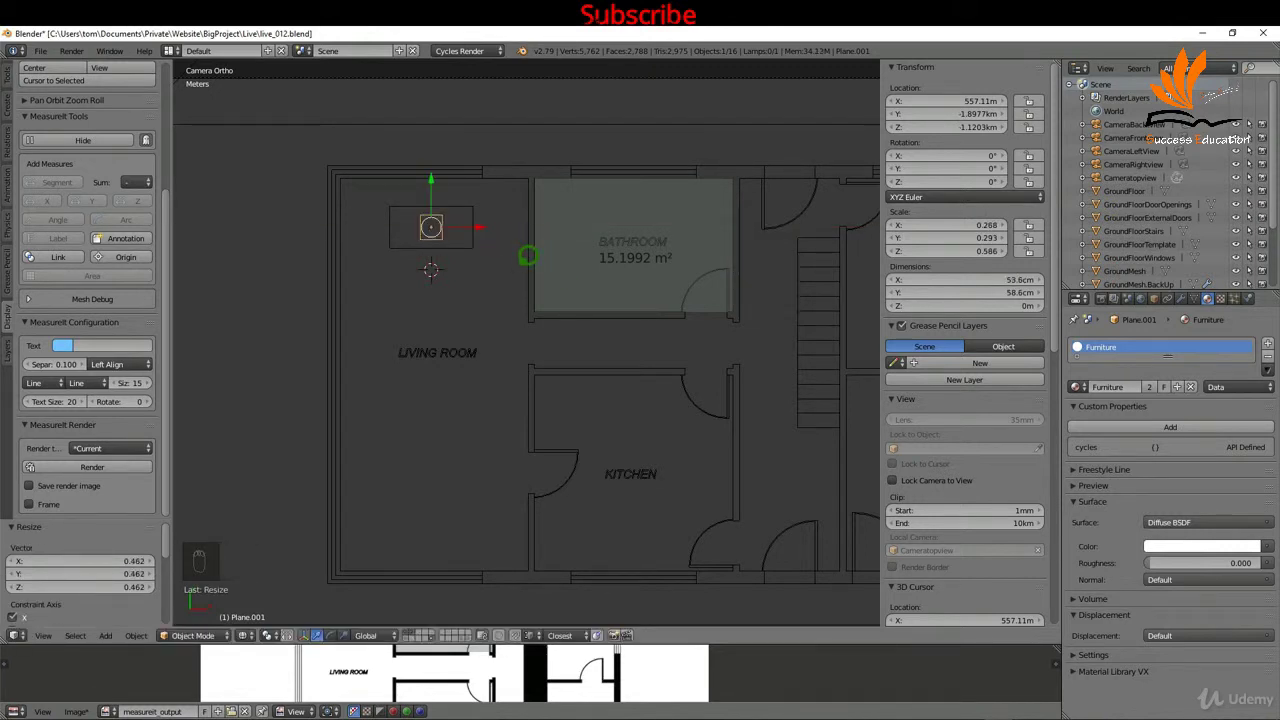
pyautogui.press('s')
pyautogui.press('y')
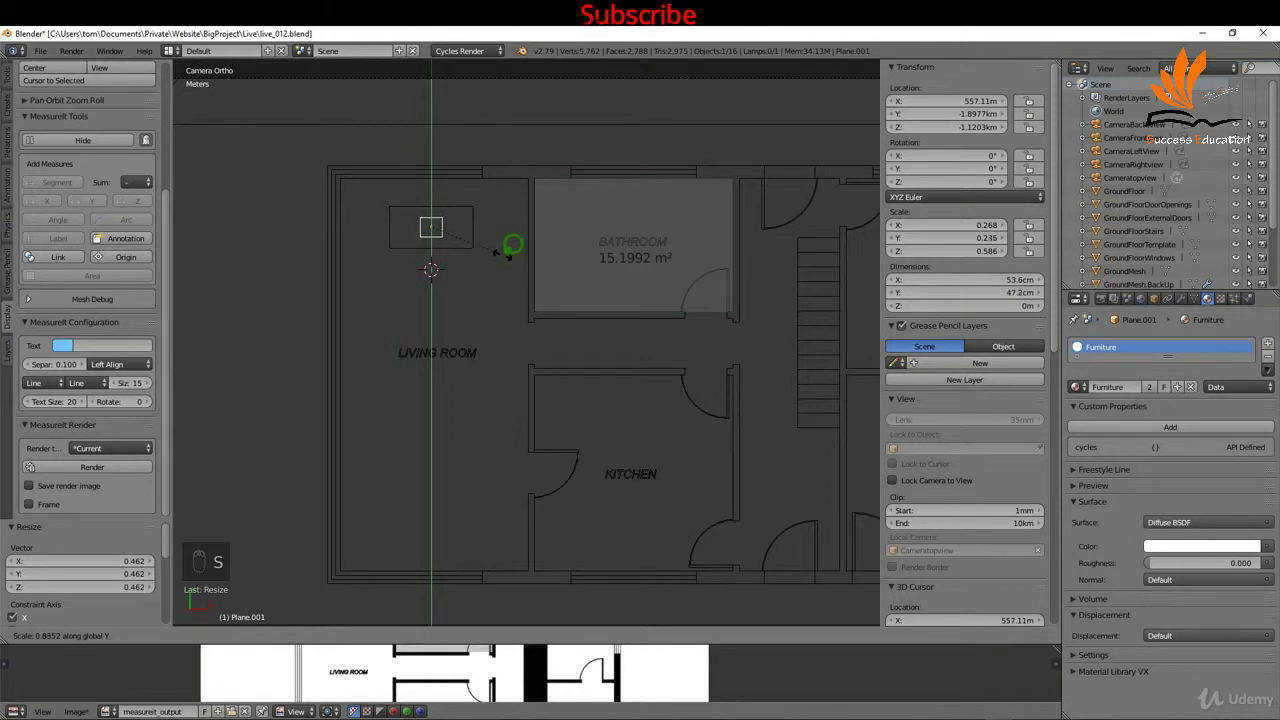
pyautogui.click(430, 229)
# - Set the small plane to about 53.6 by 33.5 cm, just below the large plane
pyautogui.press('g')
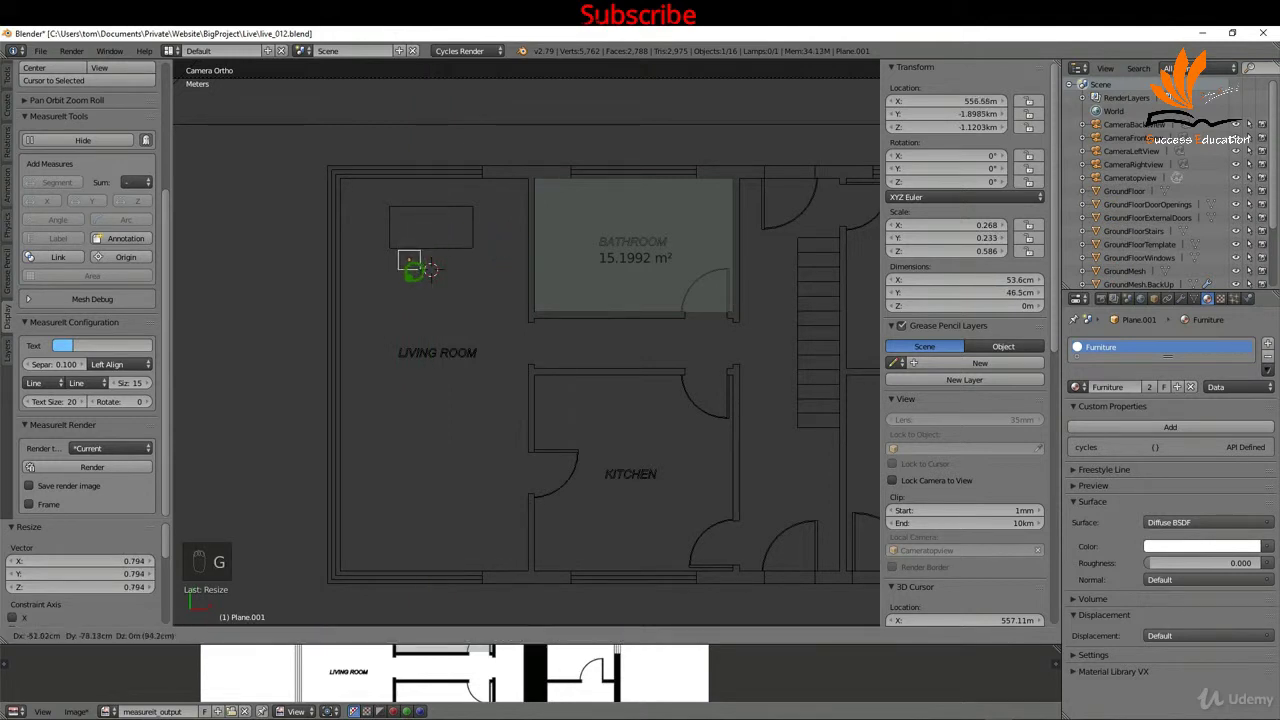
pyautogui.click(430, 268)
pyautogui.scroll(4, 430, 268)
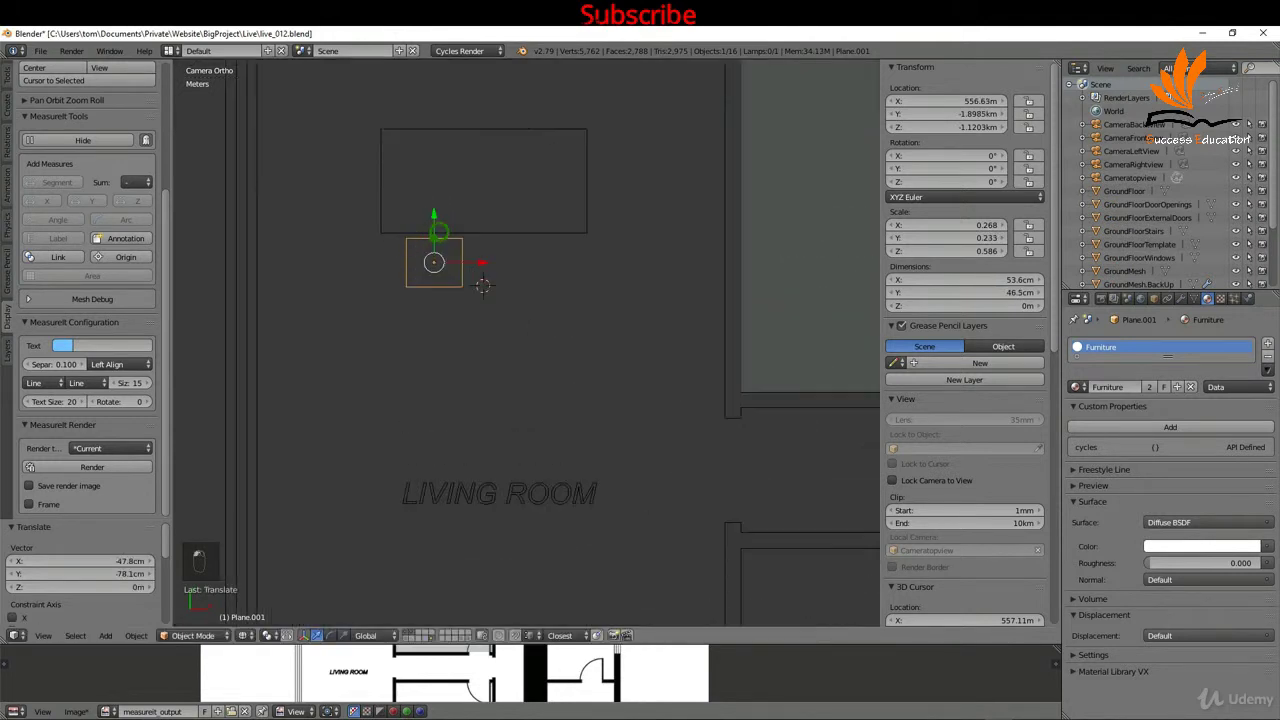
pyautogui.scroll(2, 430, 255)
pyautogui.press('s')
pyautogui.press('y')
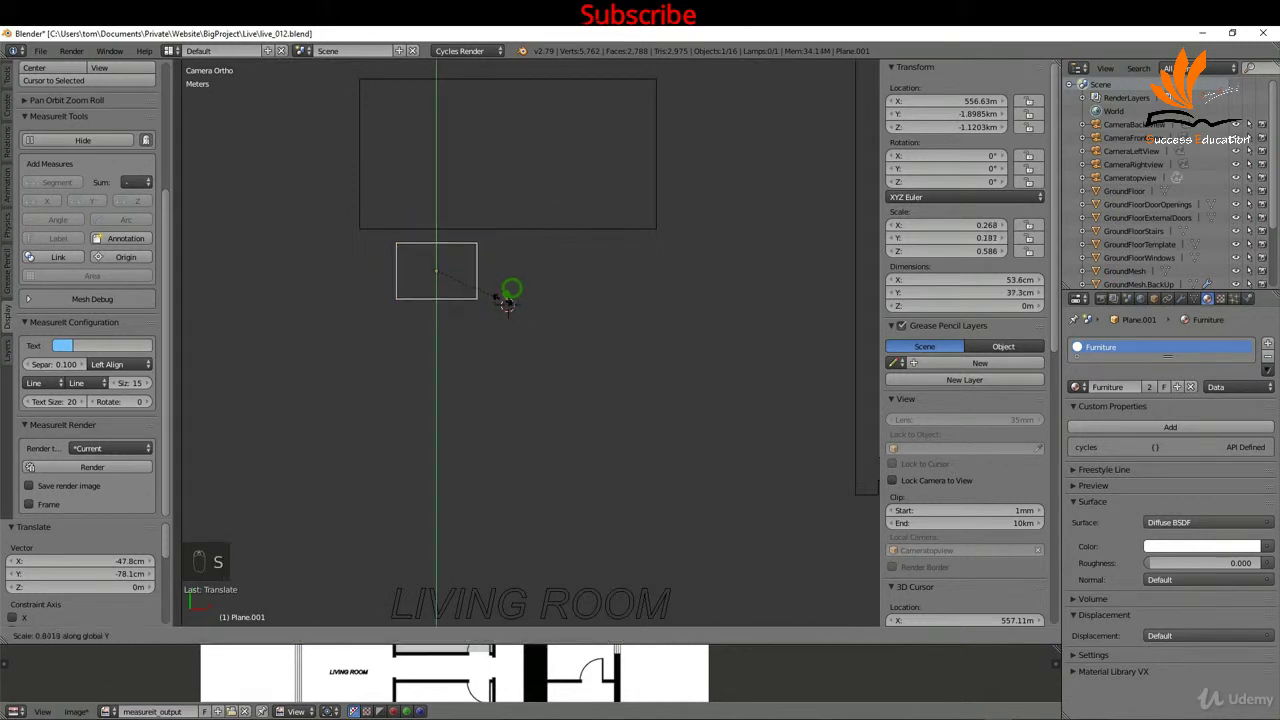
pyautogui.click(505, 290)
pyautogui.press('g')
pyautogui.press('y')
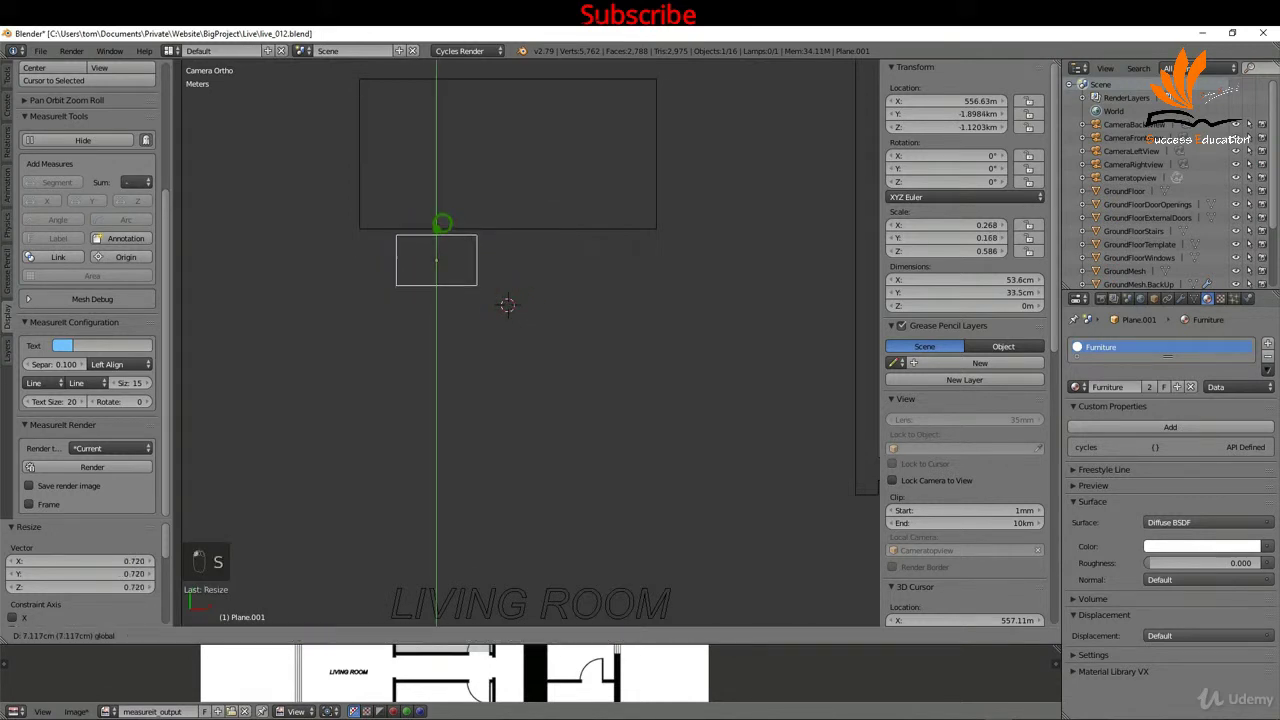
pyautogui.click(443, 227)
# - Zoom out and select the larger furniture plane
pyautogui.scroll(-2, 453, 293)
pyautogui.scroll(-2, 454, 293)
pyautogui.rightClick(491, 243)
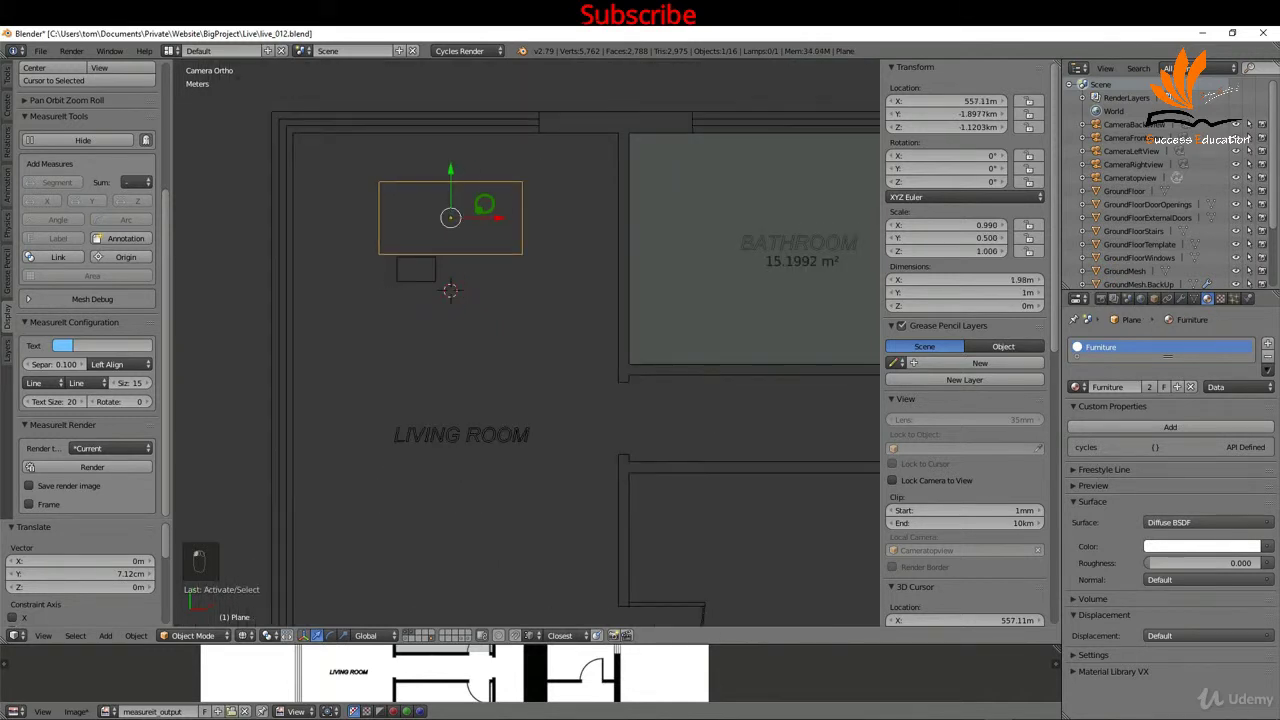